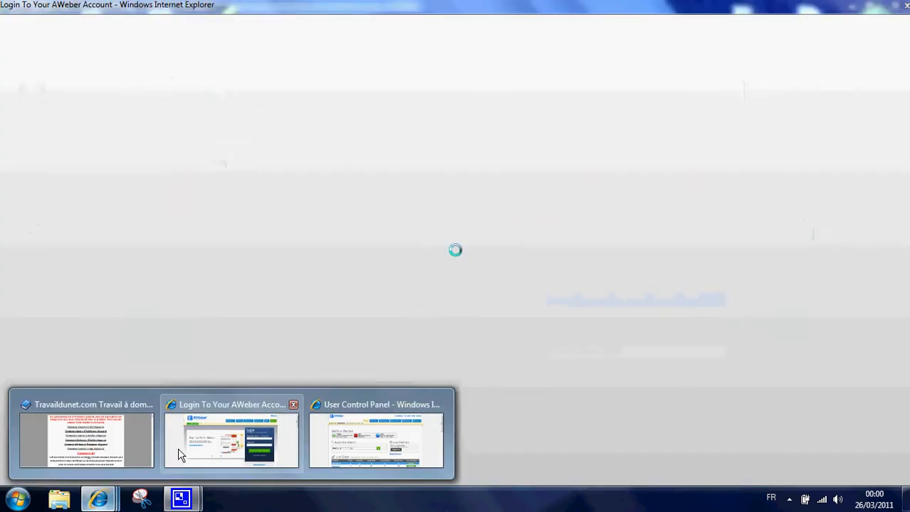
Switch from the AWeber login page to the Travaildunet affiliation page and point out its web address
click(180, 455)
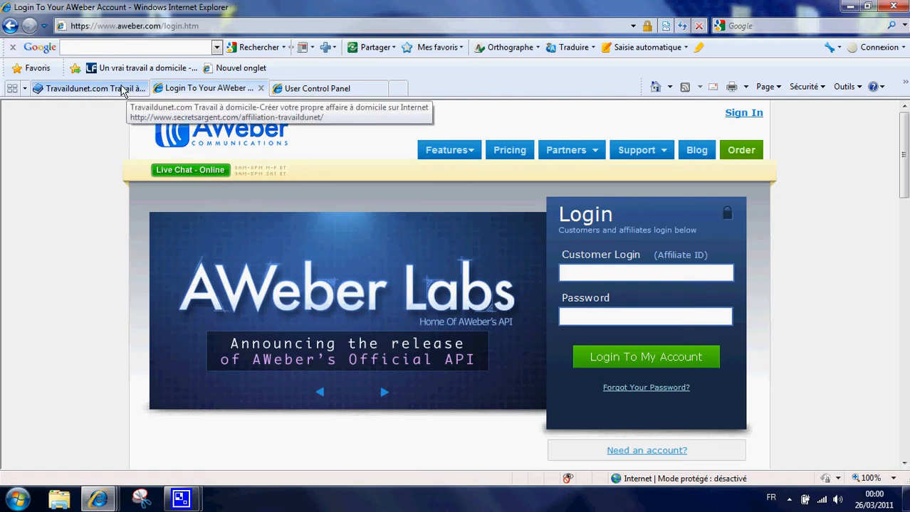
click(123, 91)
click(209, 26)
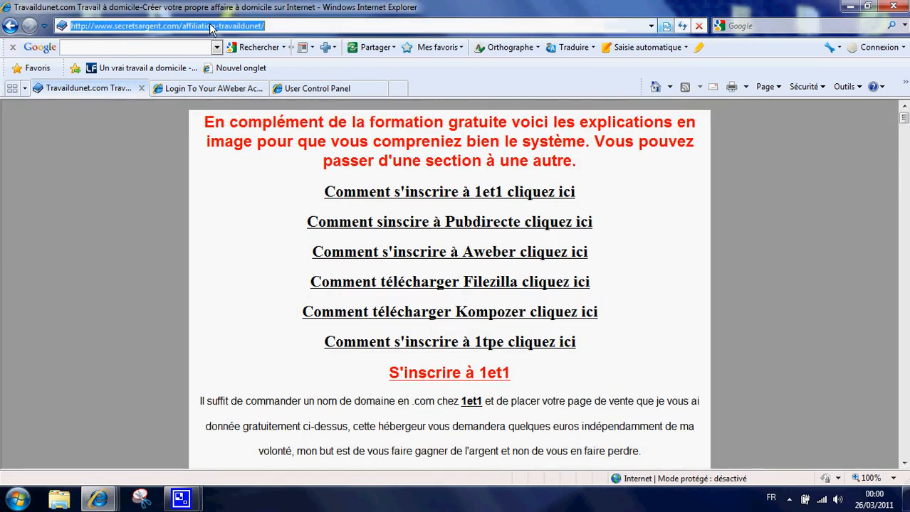
click(268, 26)
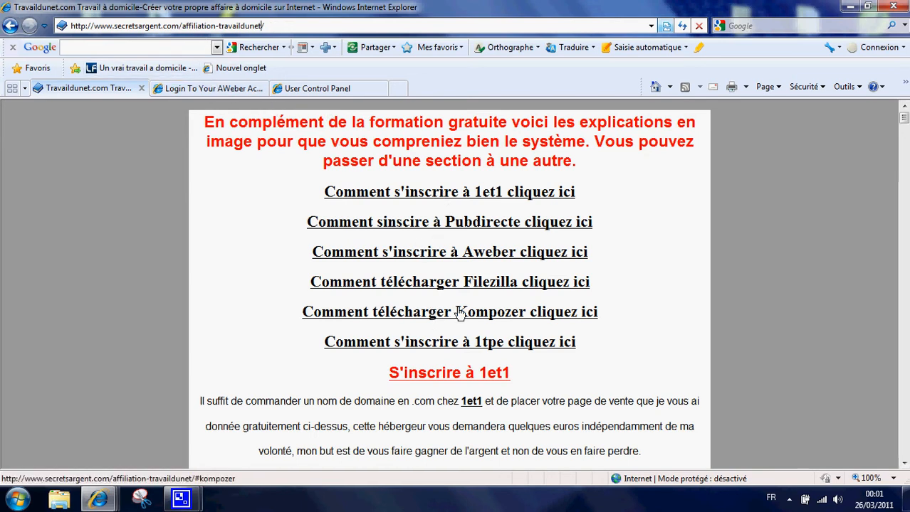
Look through the "S'inscrire à Aweber" section of the training page, then return to the list of links
click(436, 261)
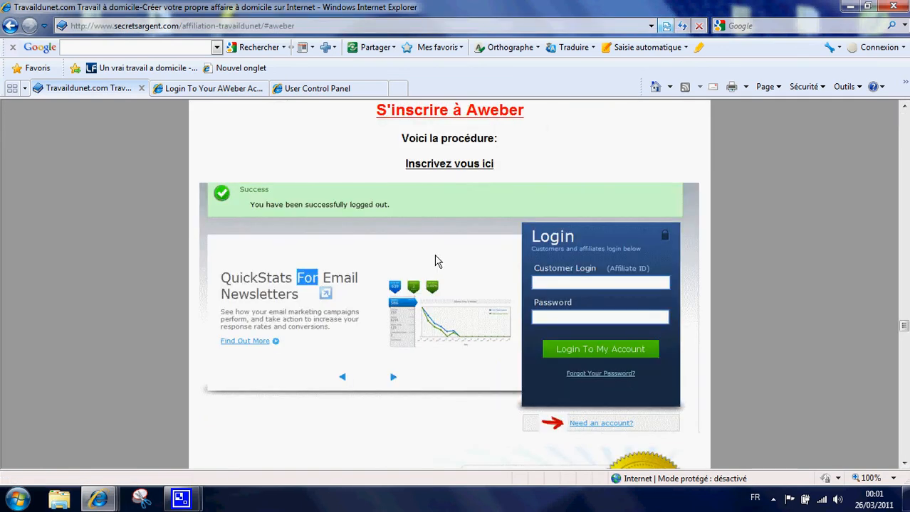
scroll(381, 213, up, 2)
scroll(395, 245, down, 4)
scroll(402, 271, down, 1)
scroll(414, 279, up, 4)
click(10, 26)
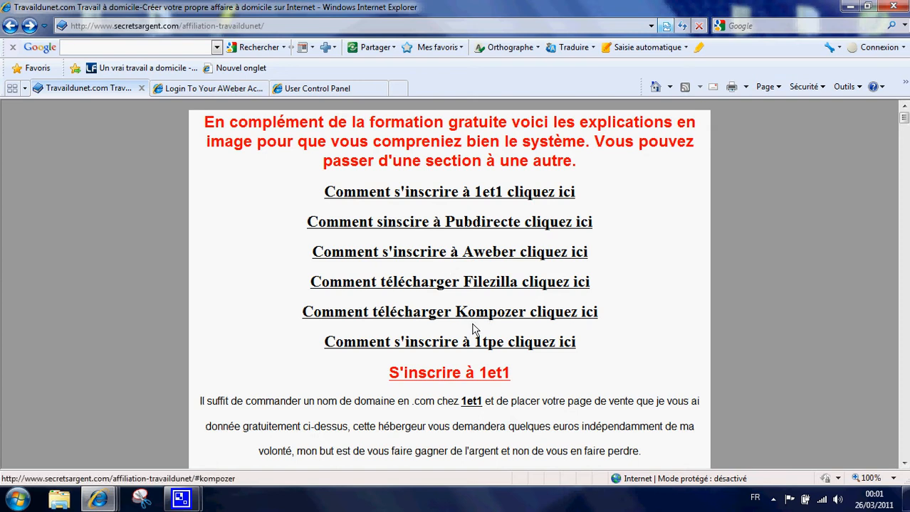
Reopen the Aweber instructions and follow the "Inscrivez vous ici" link to view the AWeber landing page in a maximized window
click(477, 257)
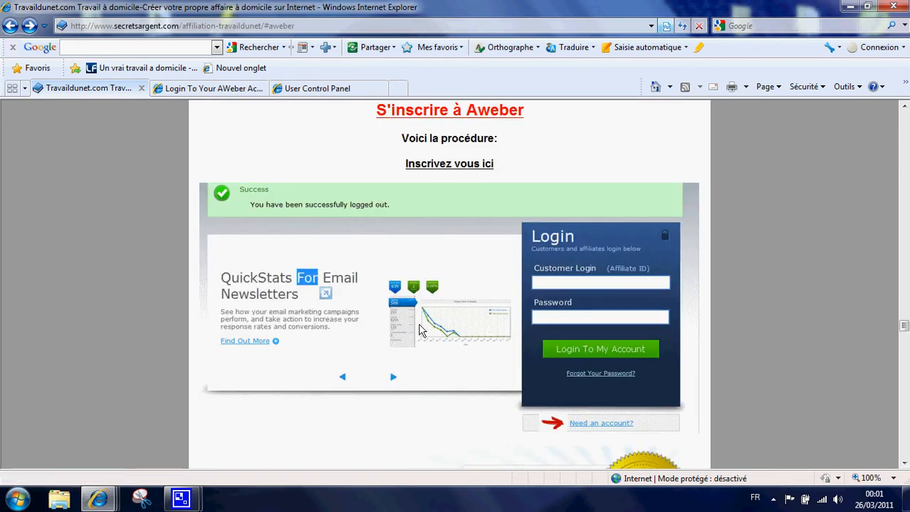
scroll(422, 330, down, 3)
scroll(451, 291, up, 3)
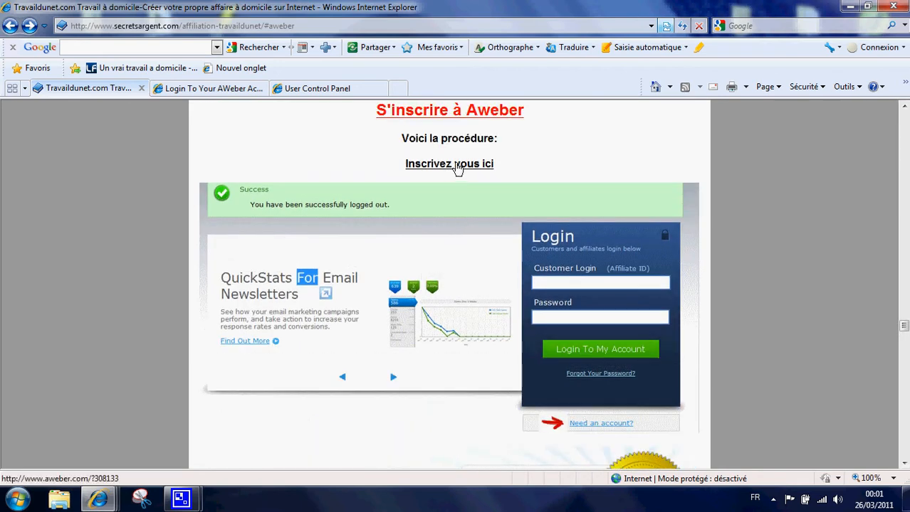
click(456, 165)
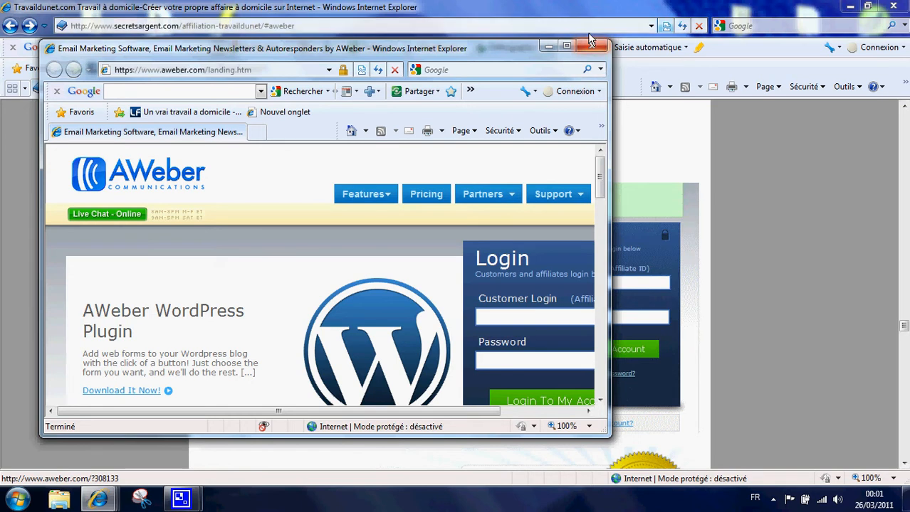
click(567, 47)
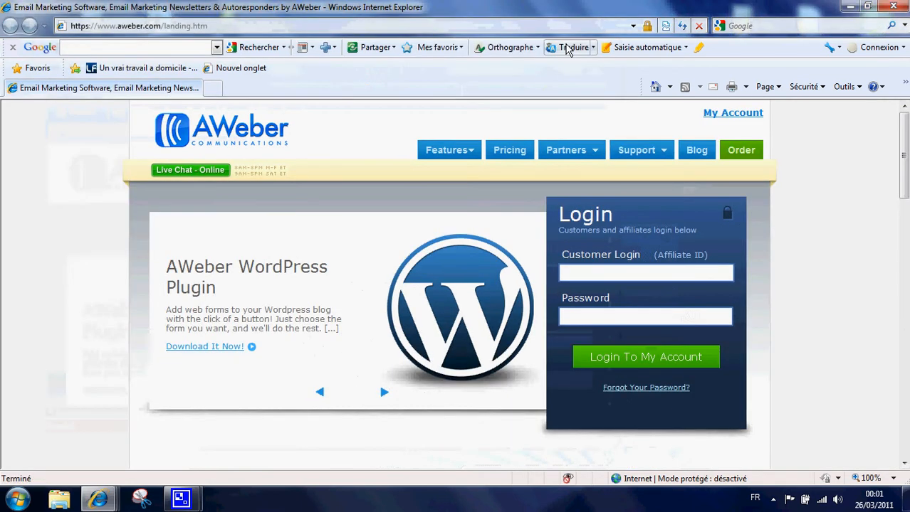
scroll(700, 194, down, 1)
scroll(699, 199, up, 1)
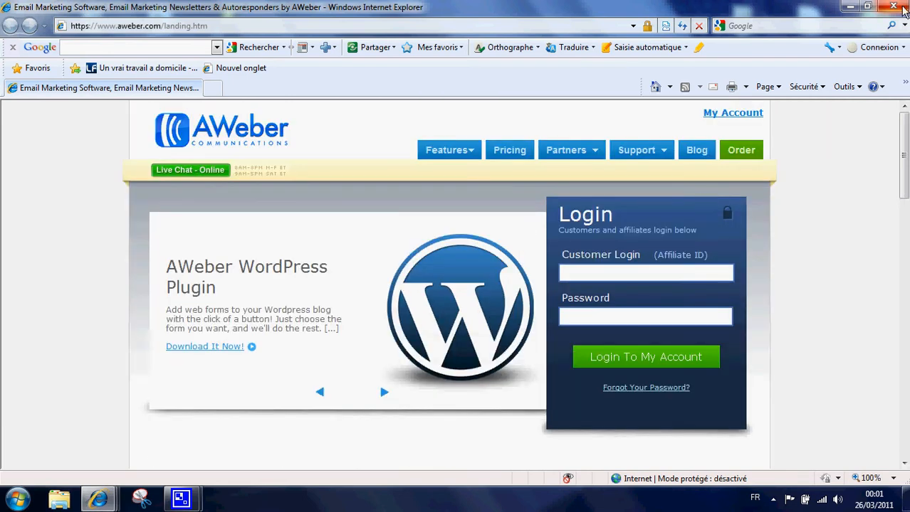
Close the landing page window and open the account creation form from "Need an account?" on the AWeber login page
click(894, 6)
click(168, 89)
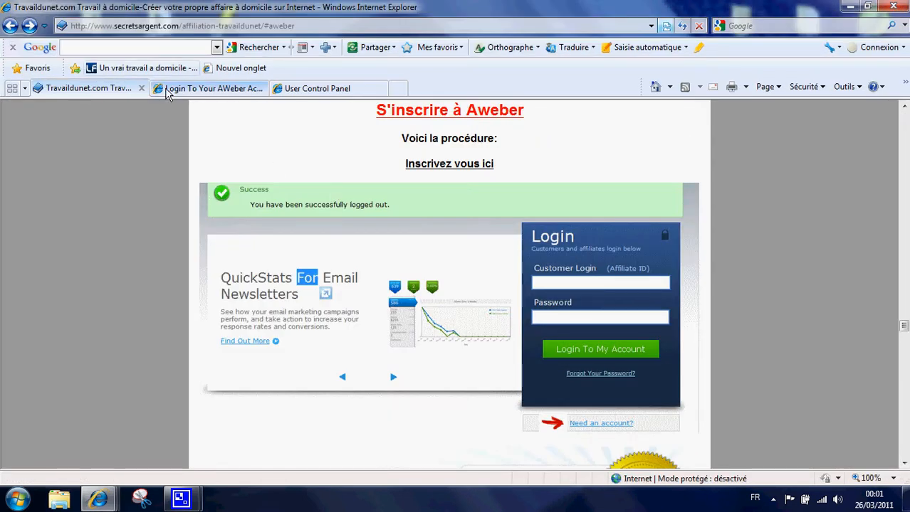
scroll(355, 254, down, 1)
scroll(363, 255, up, 1)
scroll(370, 257, down, 1)
scroll(367, 258, up, 1)
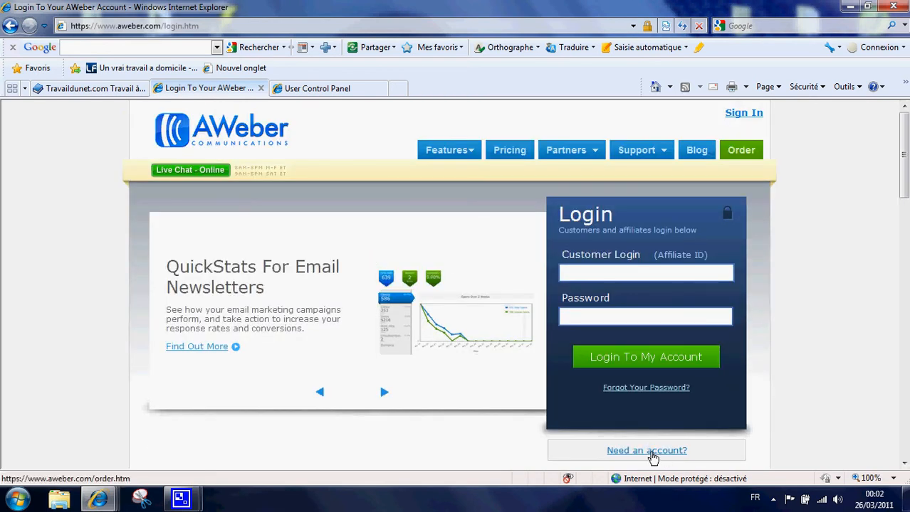
click(655, 456)
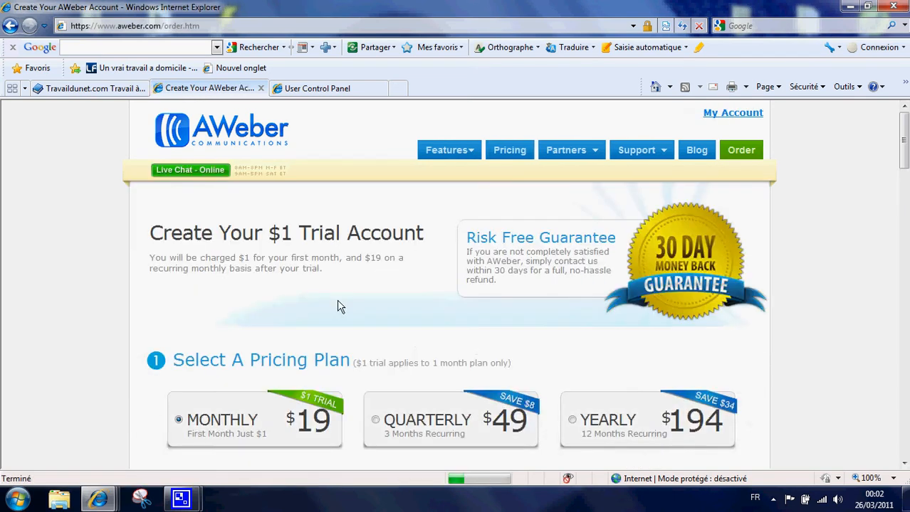
Review the monthly, quarterly and yearly pricing plans on the order form, dismissing the Java update notification
scroll(340, 306, down, 1)
scroll(340, 306, down, 1)
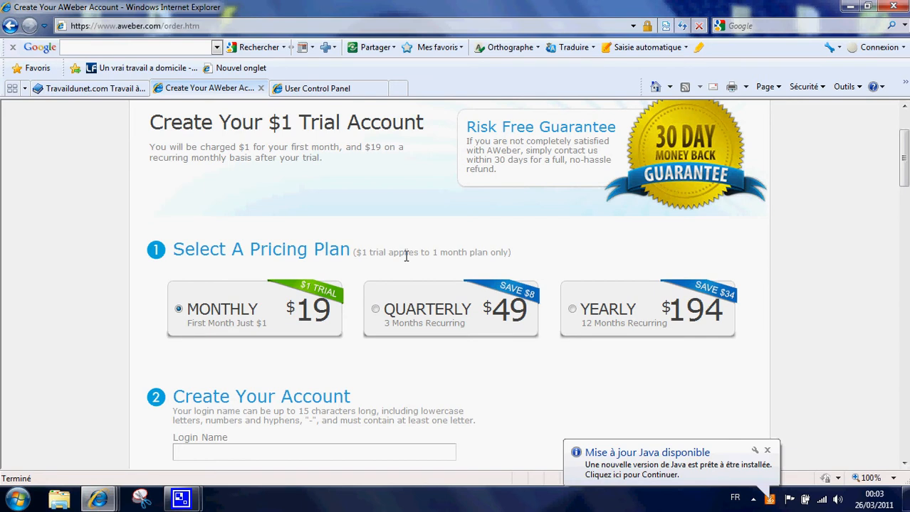
click(767, 451)
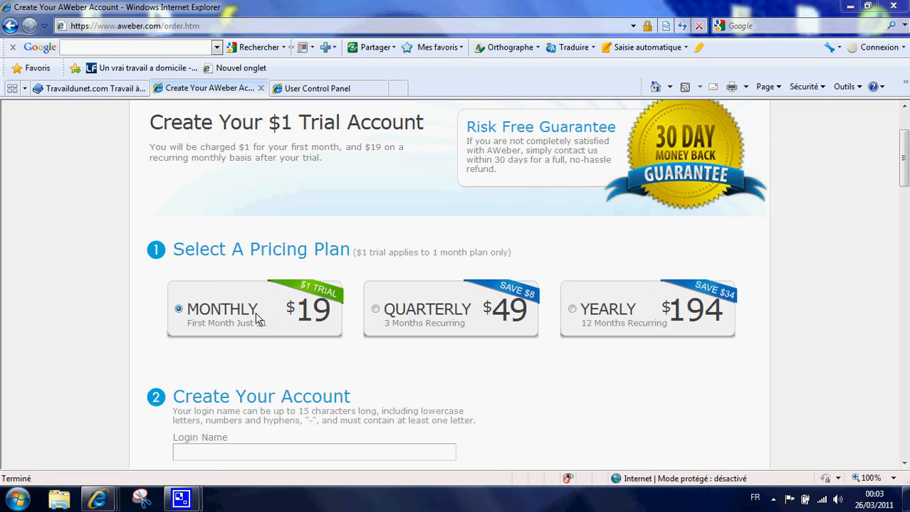
scroll(158, 326, down, 1)
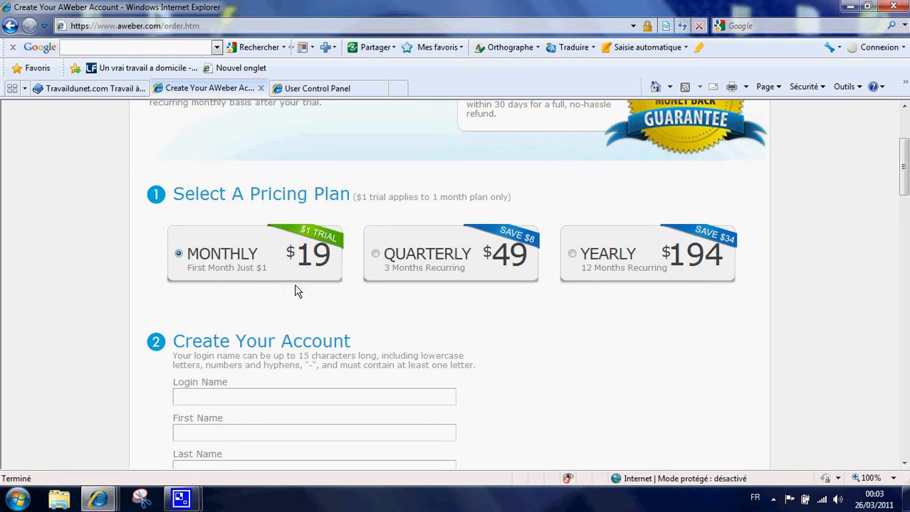
scroll(294, 339, down, 3)
scroll(301, 343, up, 2)
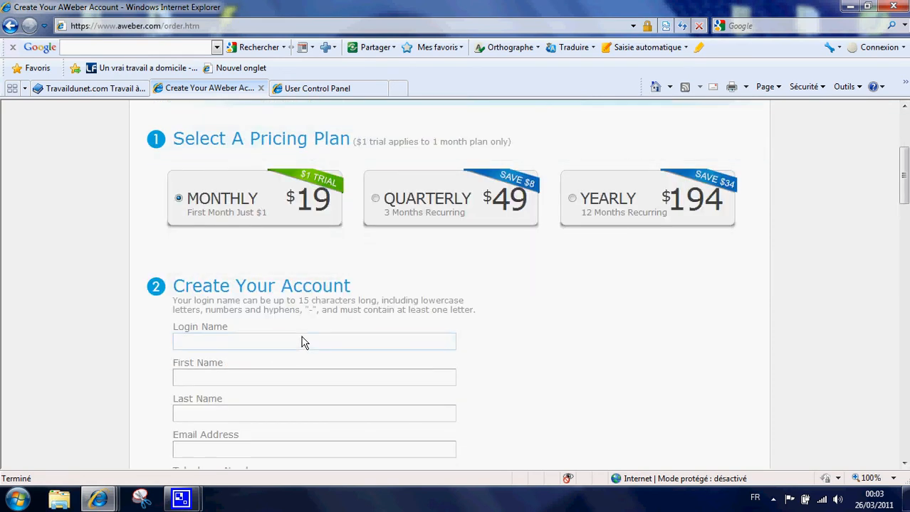
scroll(285, 306, down, 1)
Examine the account fields from Login Name to Organization and the billing address fields of the order form
click(213, 292)
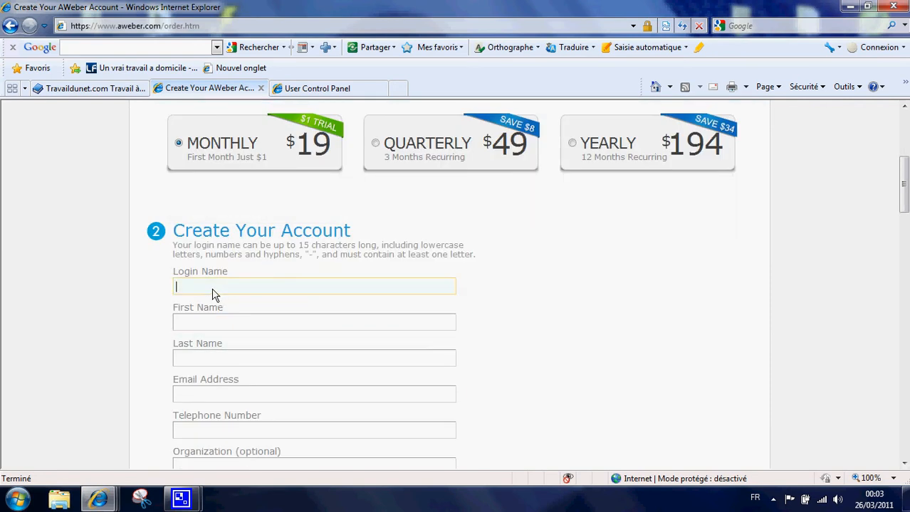
scroll(213, 293, down, 2)
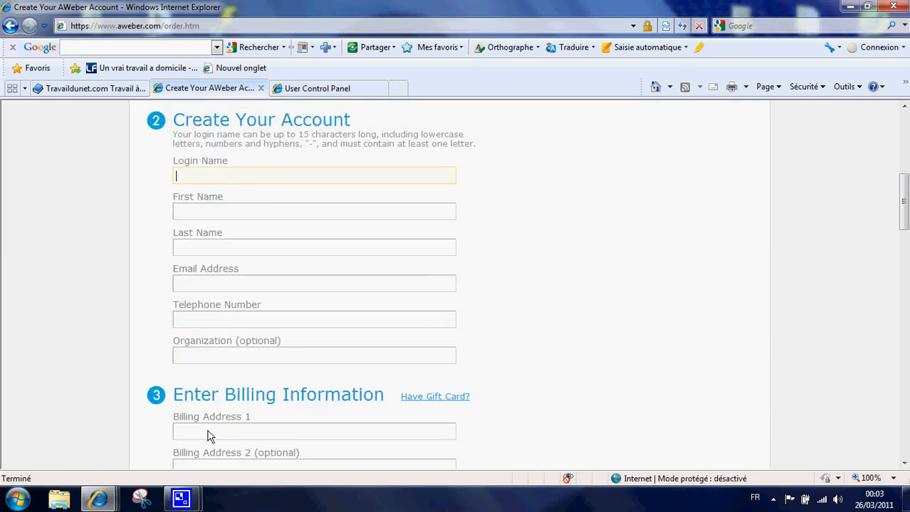
scroll(229, 179, up, 1)
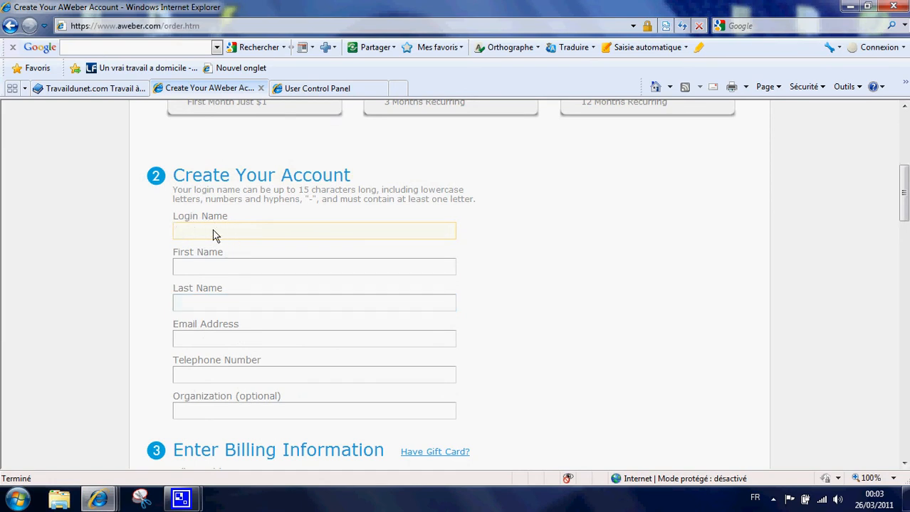
scroll(216, 235, down, 1)
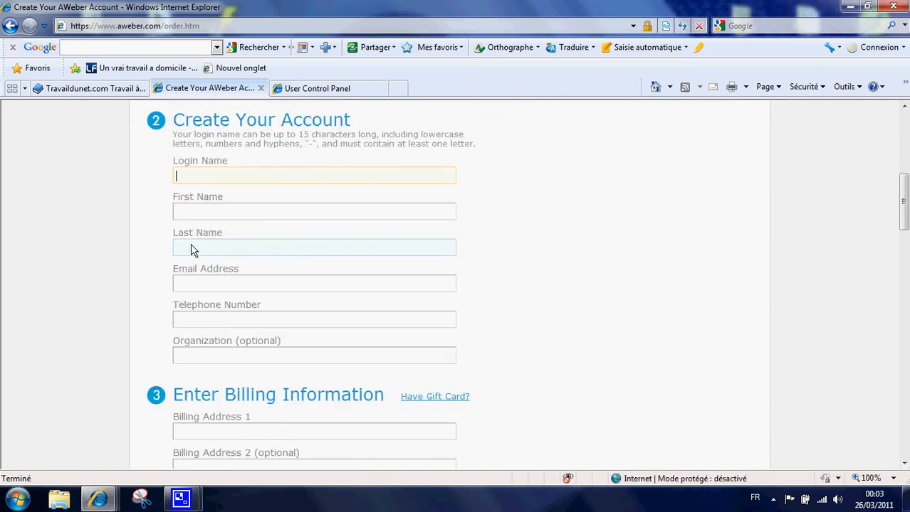
scroll(206, 274, down, 1)
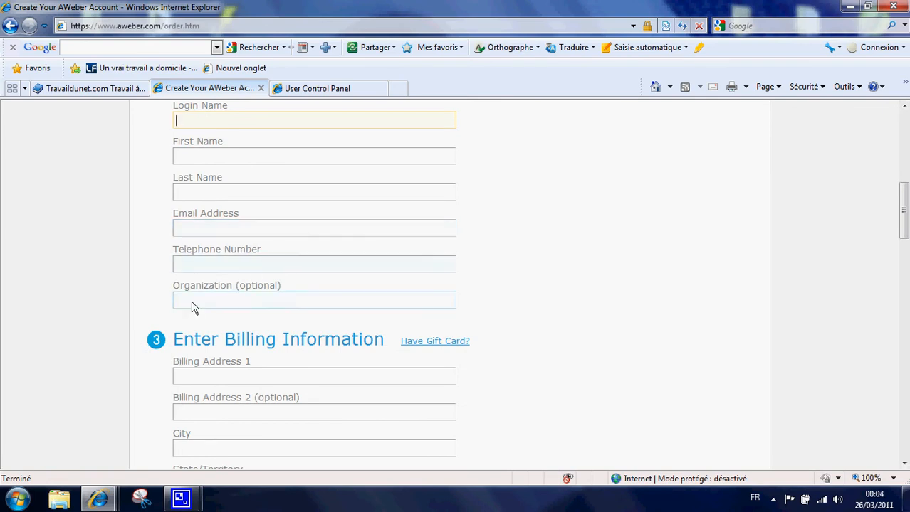
scroll(250, 311, down, 2)
scroll(248, 308, down, 1)
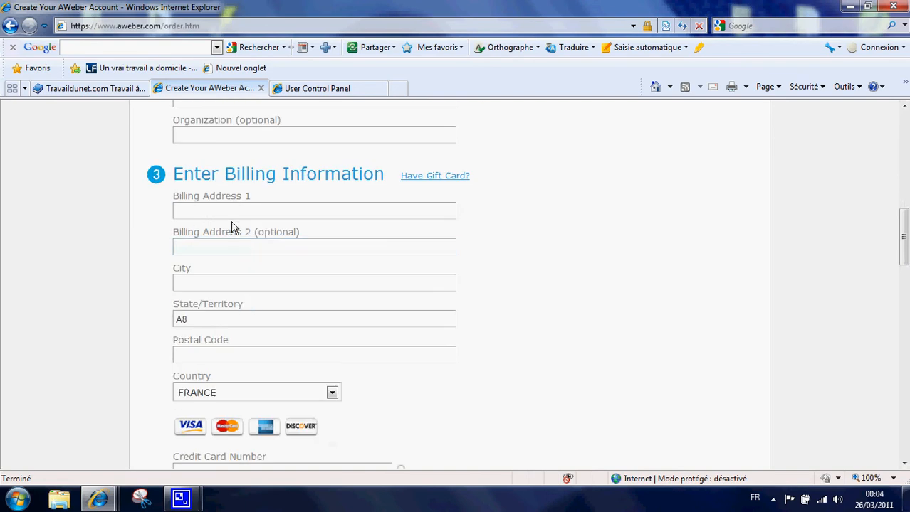
scroll(253, 262, up, 4)
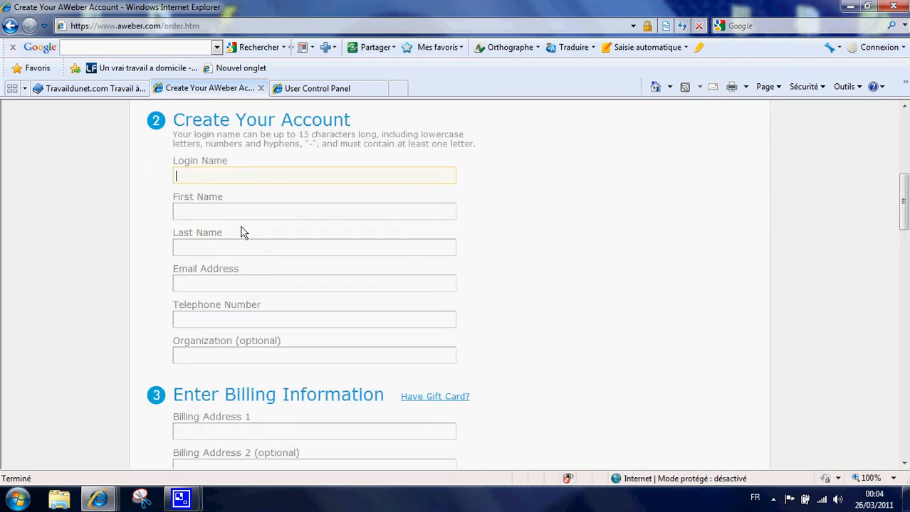
scroll(244, 230, down, 3)
scroll(219, 335, down, 2)
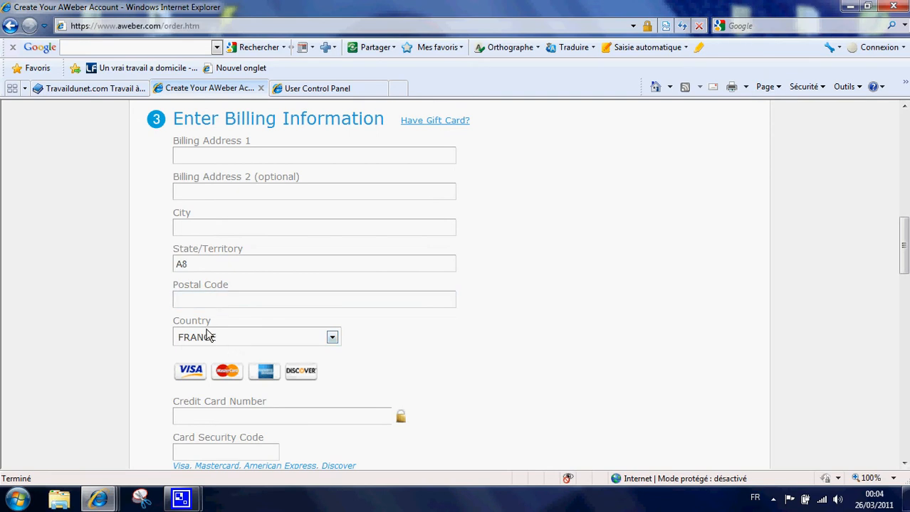
Set the billing country to GUINEA and return to the Postal Code field
click(223, 339)
click(223, 336)
click(223, 336)
scroll(242, 299, up, 8)
click(235, 71)
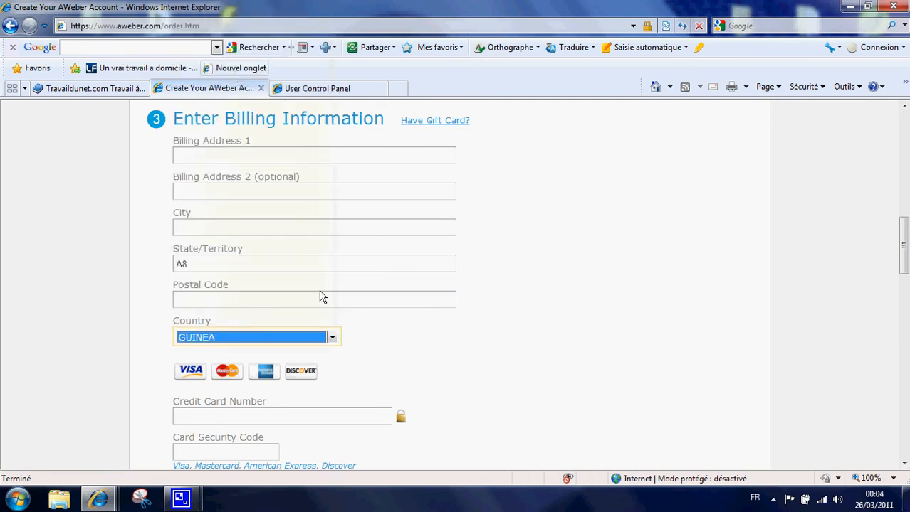
key(shift+Tab)
Inspect the credit card fields and check that the order page's address uses https
scroll(317, 342, down, 5)
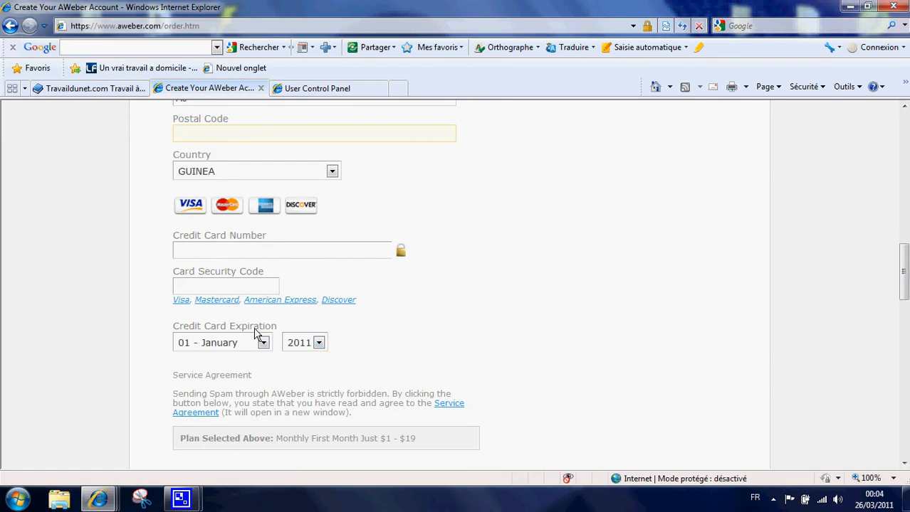
click(197, 288)
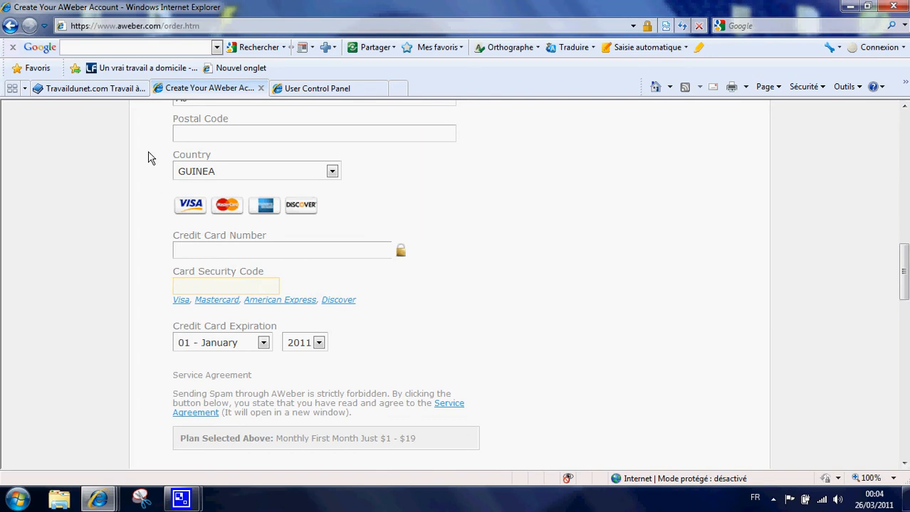
click(86, 29)
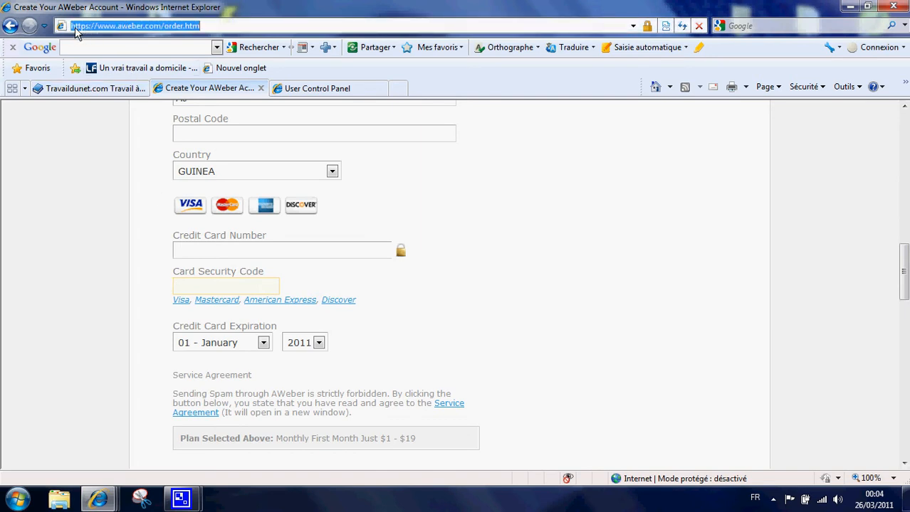
click(91, 27)
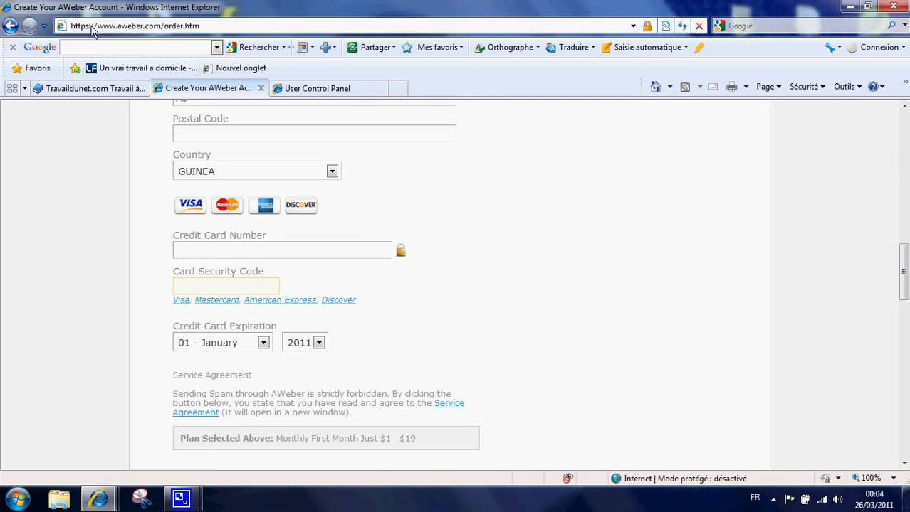
click(392, 321)
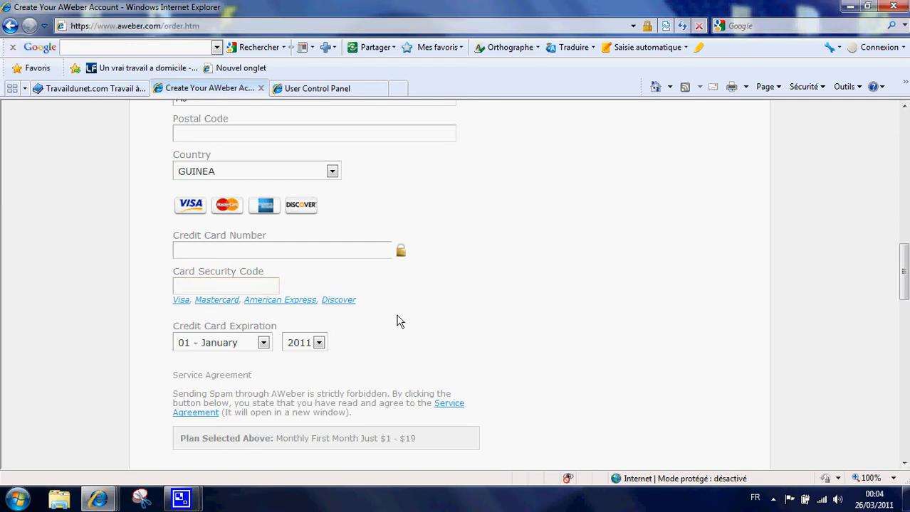
Review the whole order form once more, from the pricing plans to the credit card section
scroll(396, 321, down, 3)
scroll(399, 321, up, 8)
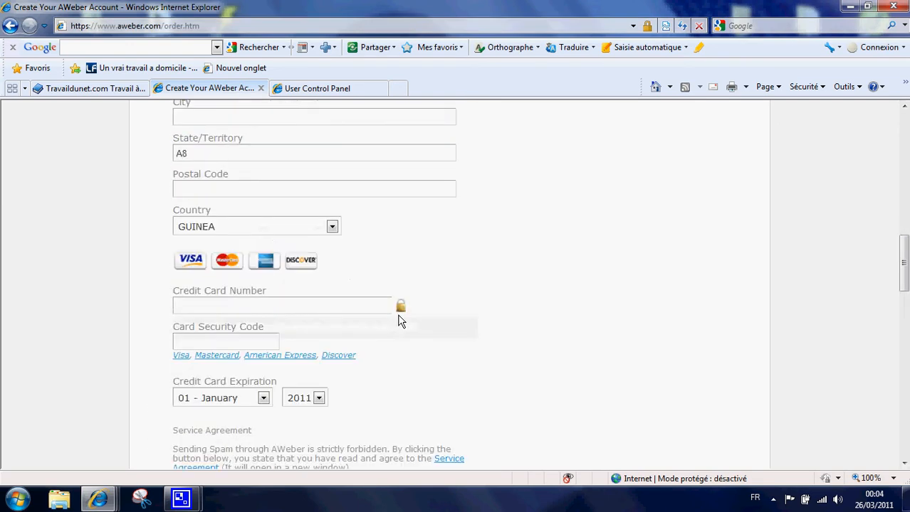
scroll(399, 321, up, 8)
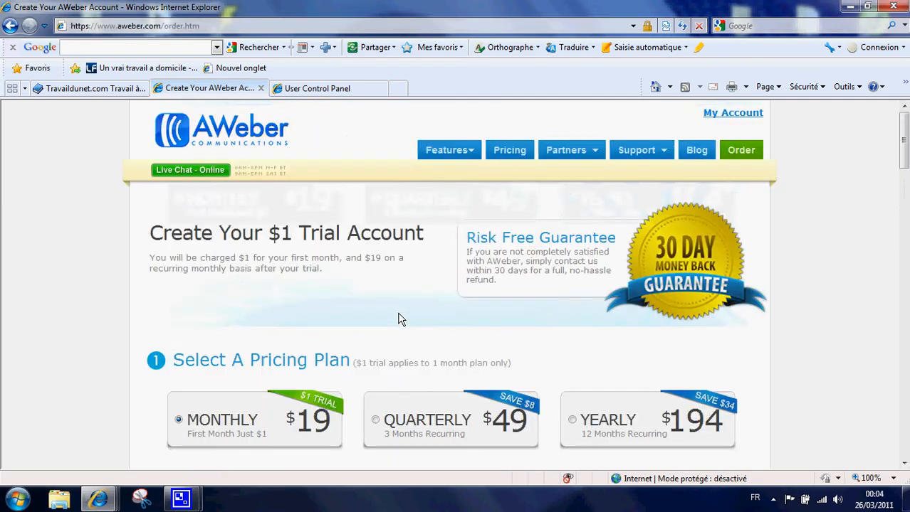
scroll(399, 319, down, 2)
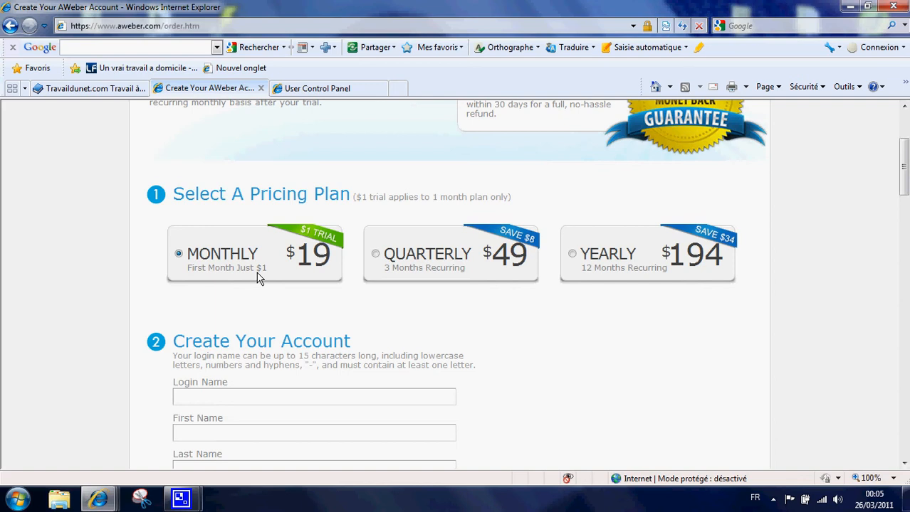
scroll(373, 385, down, 3)
scroll(285, 401, down, 8)
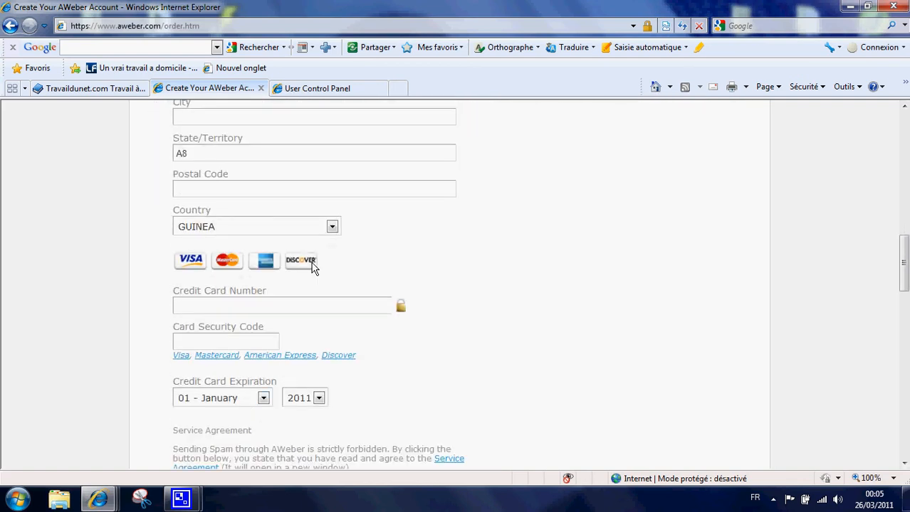
Review the order form from the account fields to the credit card section, service agreement and order completion option
scroll(313, 265, down, 4)
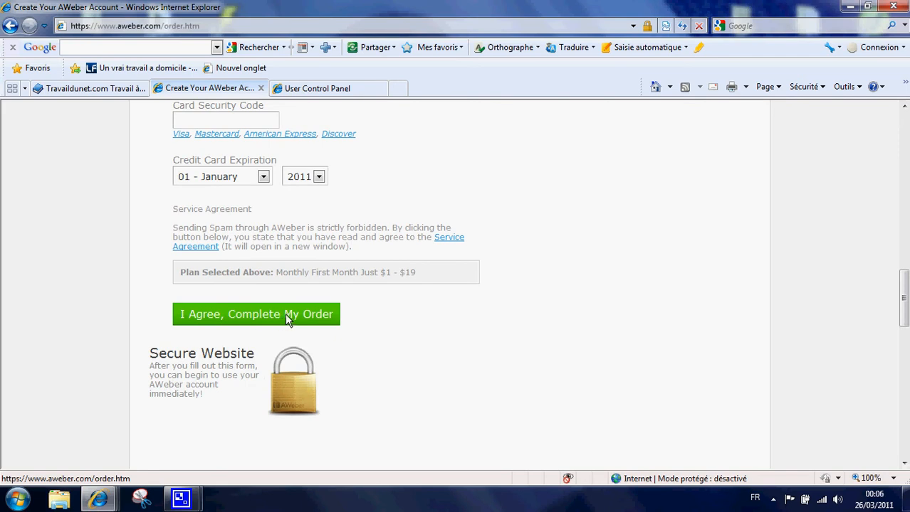
click(250, 313)
click(251, 314)
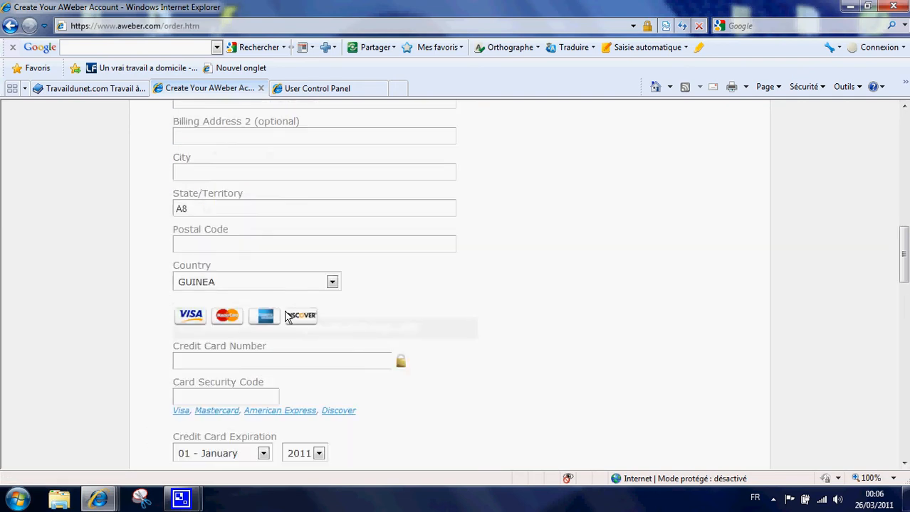
scroll(220, 331, down, 1)
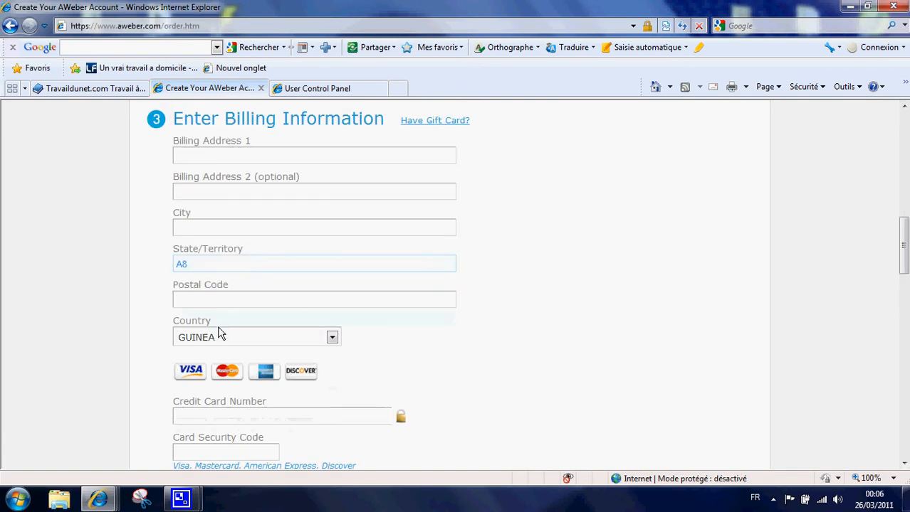
scroll(229, 292, up, 1)
scroll(229, 291, down, 1)
scroll(230, 292, up, 6)
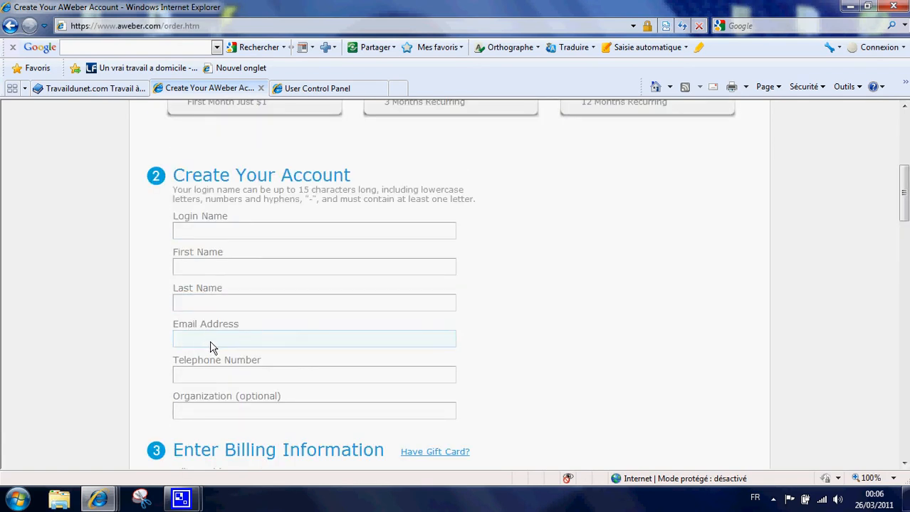
scroll(211, 347, down, 8)
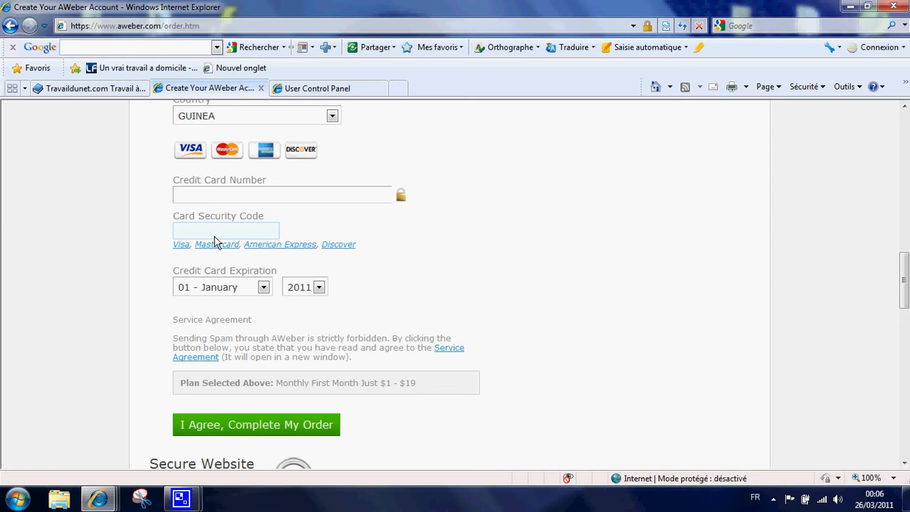
scroll(213, 242, up, 1)
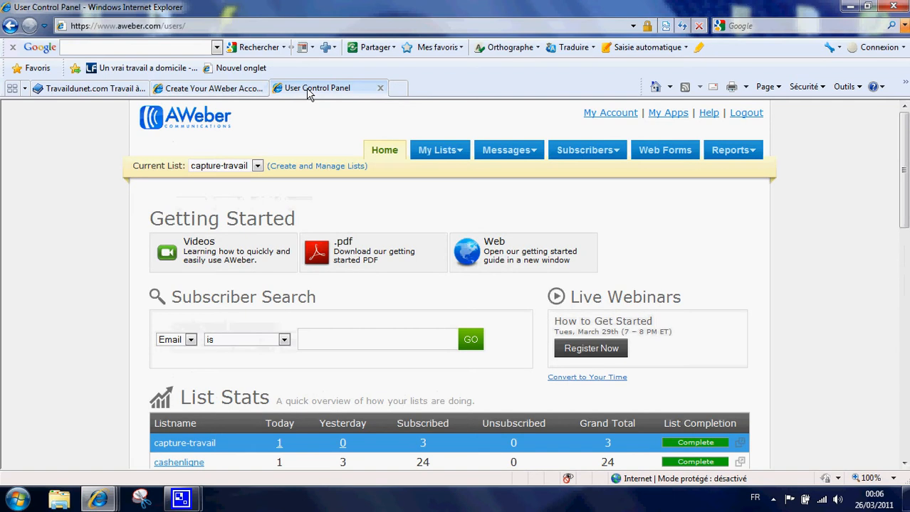
Return to the order page, look over its form once more and sign in to the existing account
click(236, 88)
scroll(367, 197, up, 4)
scroll(368, 197, up, 4)
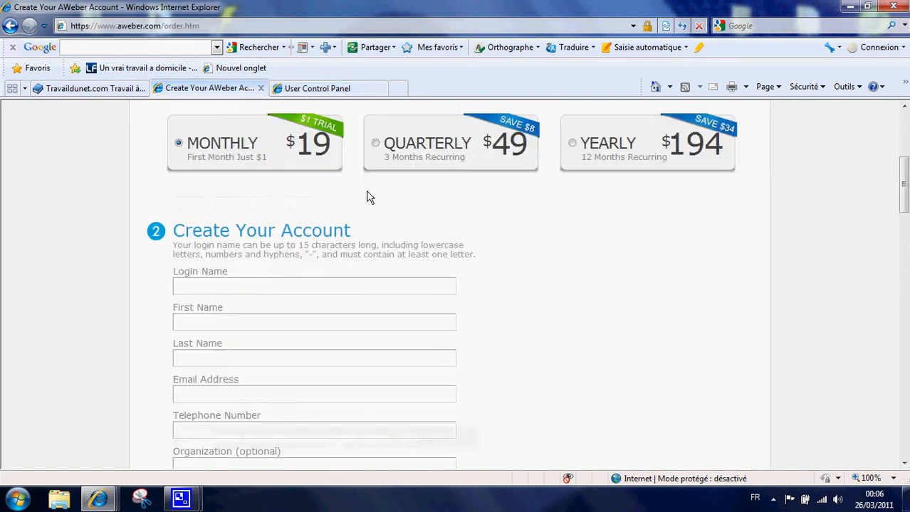
scroll(358, 230, down, 6)
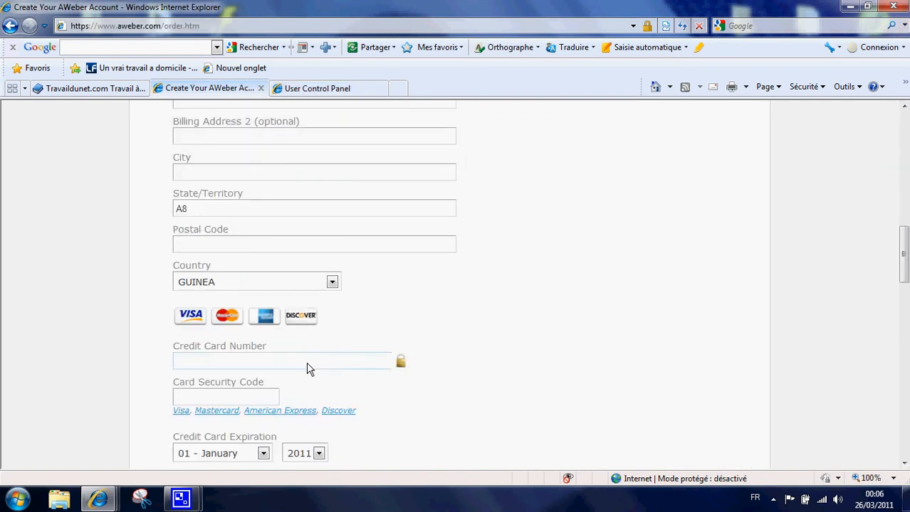
scroll(308, 369, up, 8)
click(723, 114)
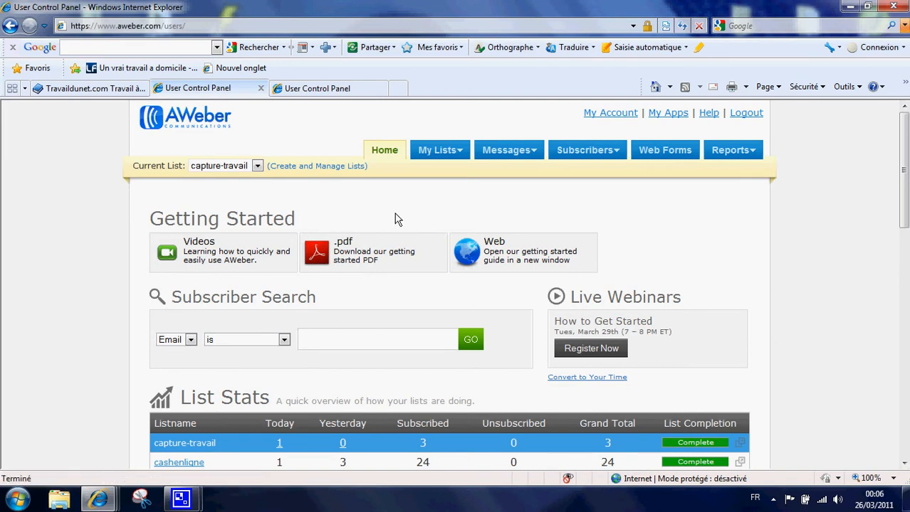
Close the duplicate User Control Panel page and log out of the account
click(324, 90)
click(380, 88)
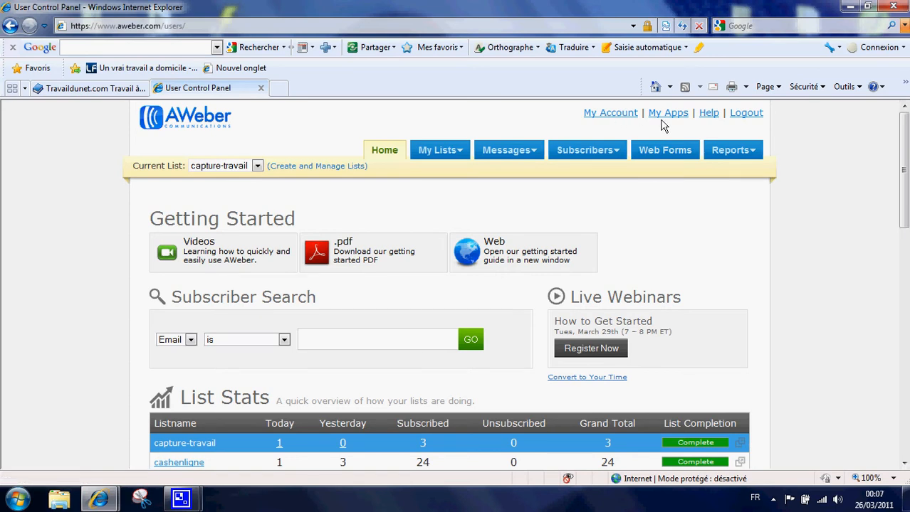
click(740, 119)
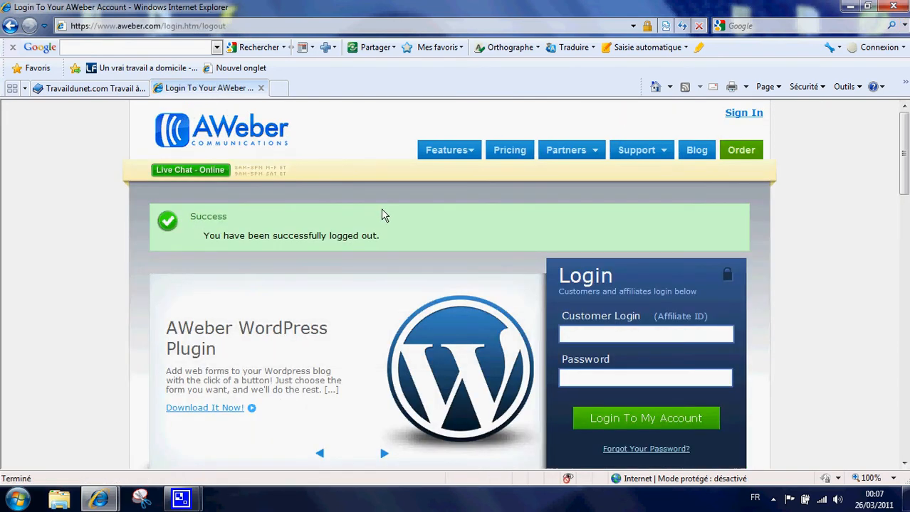
Log back in to the account by filling in the Customer Login and Password fields
scroll(380, 214, down, 2)
scroll(471, 308, up, 2)
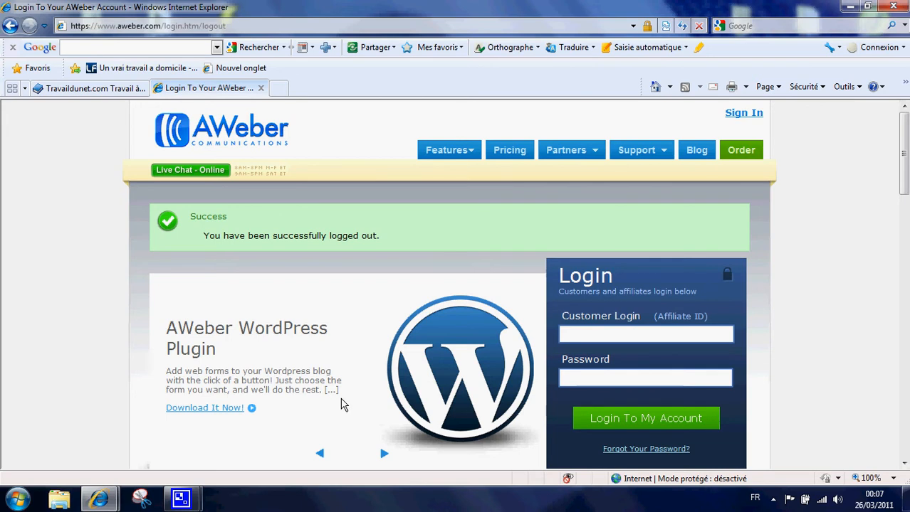
scroll(279, 387, down, 2)
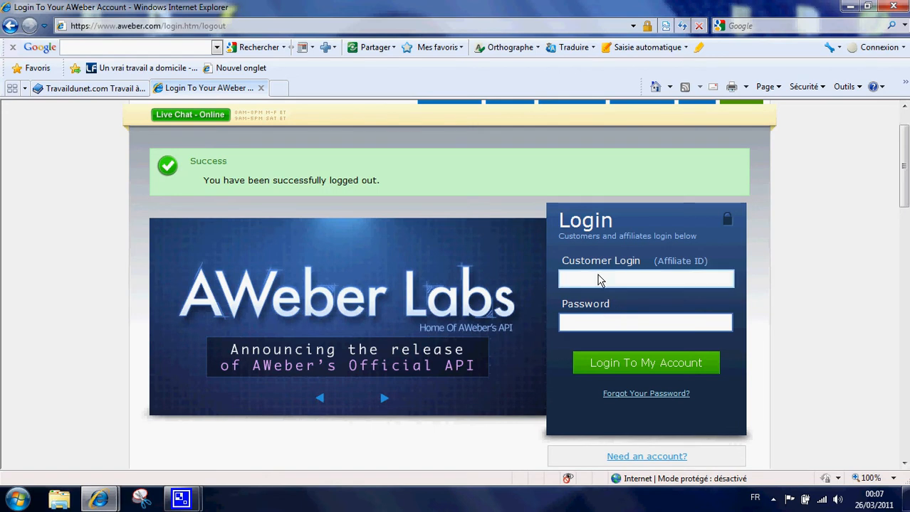
click(572, 281)
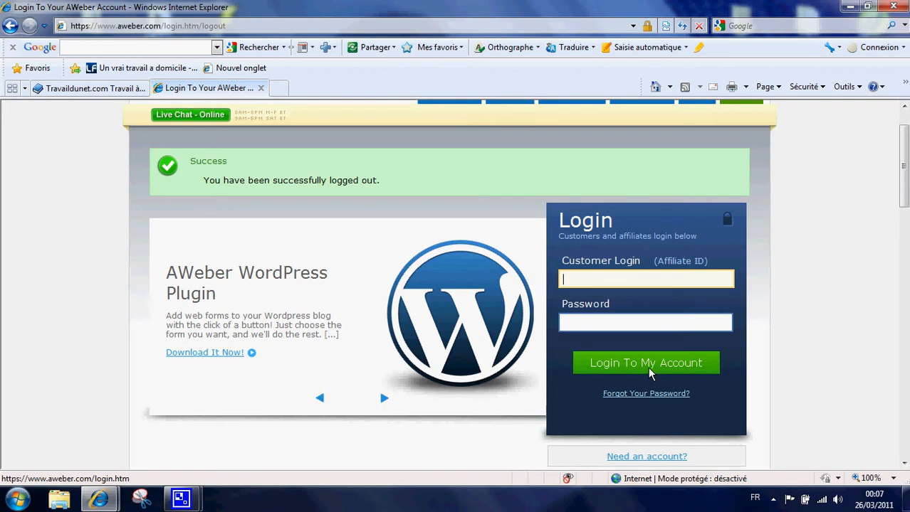
click(589, 288)
click(593, 300)
click(629, 363)
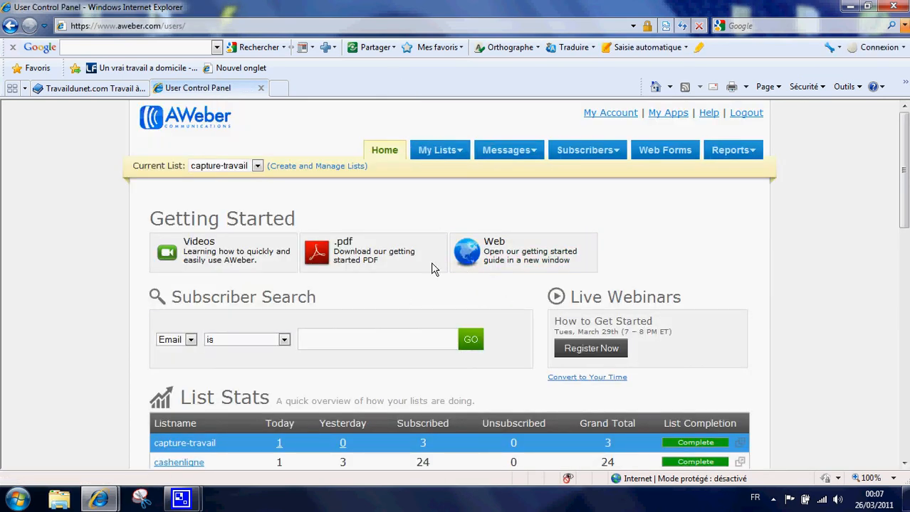
Look over the control panel's home page, from Getting Started through the list statistics and recent broadcasts
scroll(434, 353, down, 3)
scroll(473, 335, down, 3)
scroll(473, 335, up, 4)
scroll(473, 335, down, 4)
scroll(473, 339, up, 5)
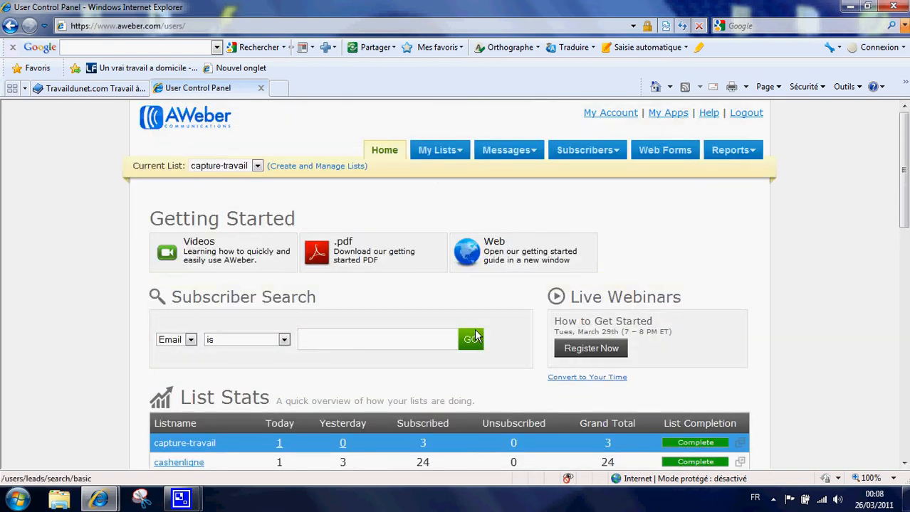
Create a new list from the account's home page and dismiss the Setup Wizard
click(388, 154)
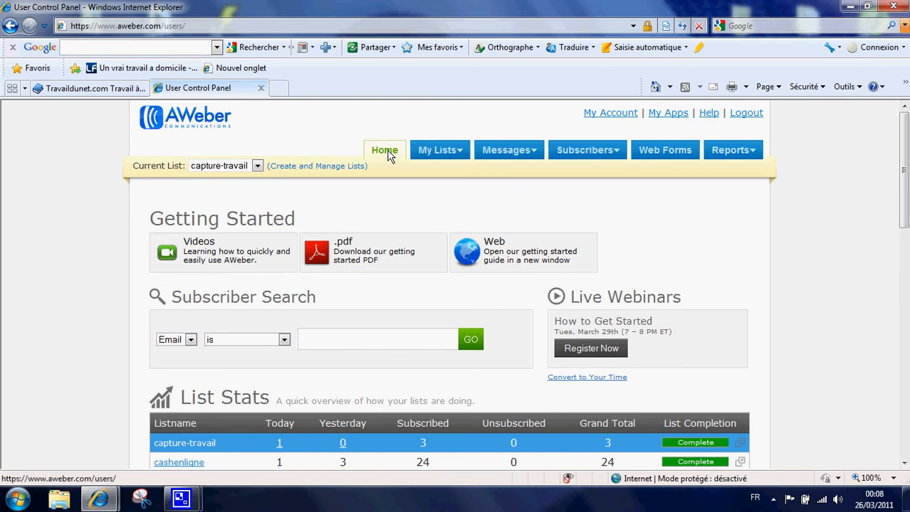
scroll(427, 254, down, 5)
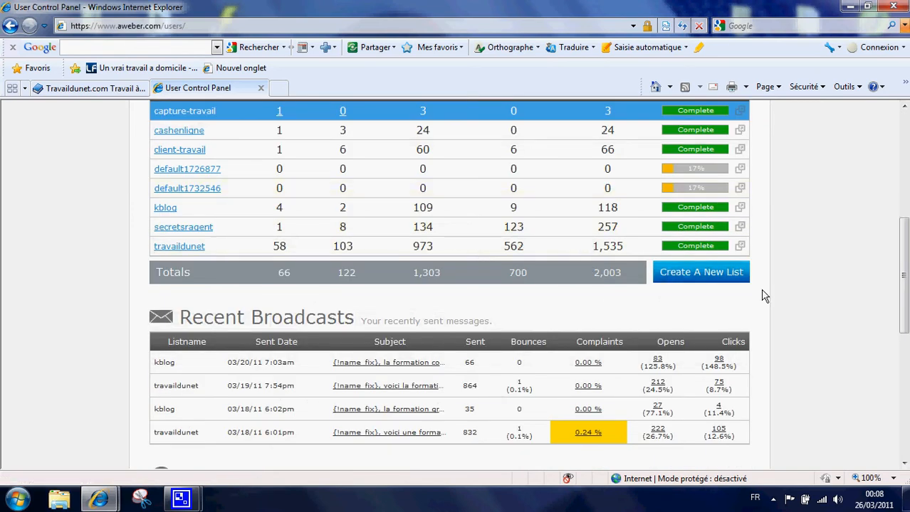
click(688, 277)
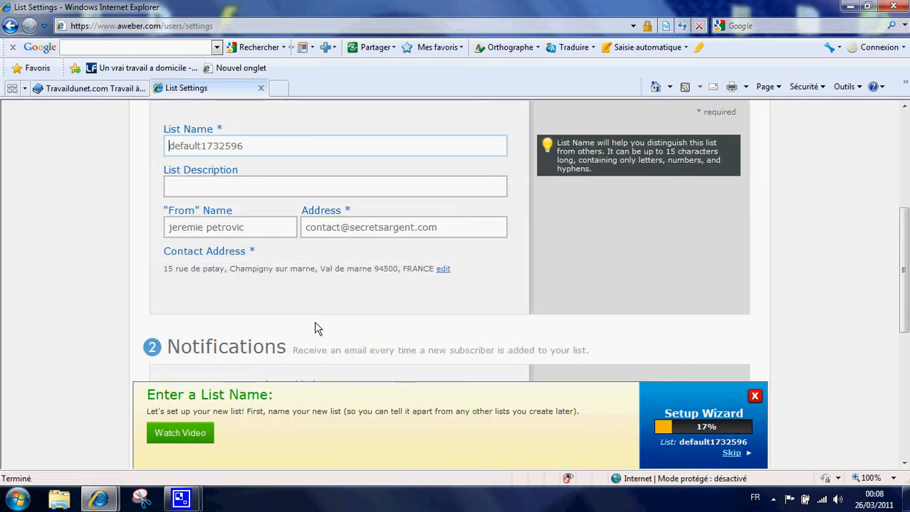
scroll(317, 329, up, 2)
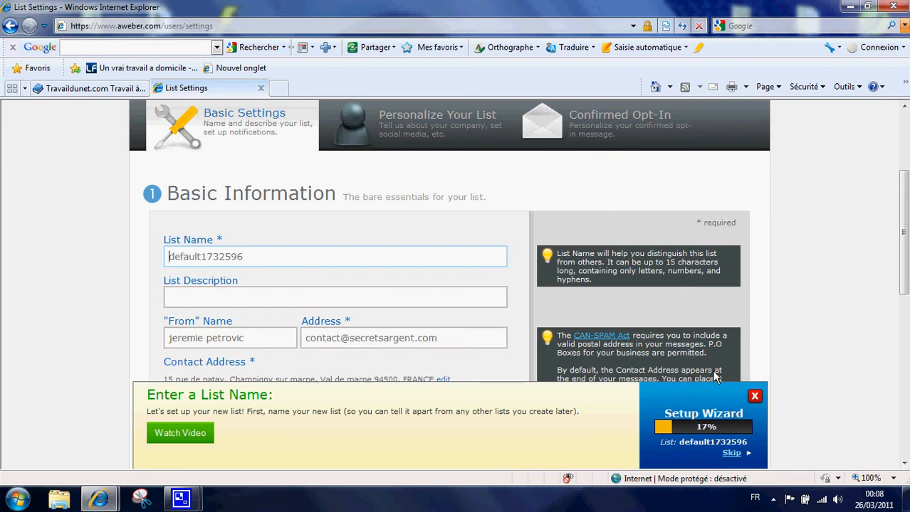
click(755, 396)
Inspect the List Name and List Description fields in the new list's basic settings
scroll(257, 395, up, 2)
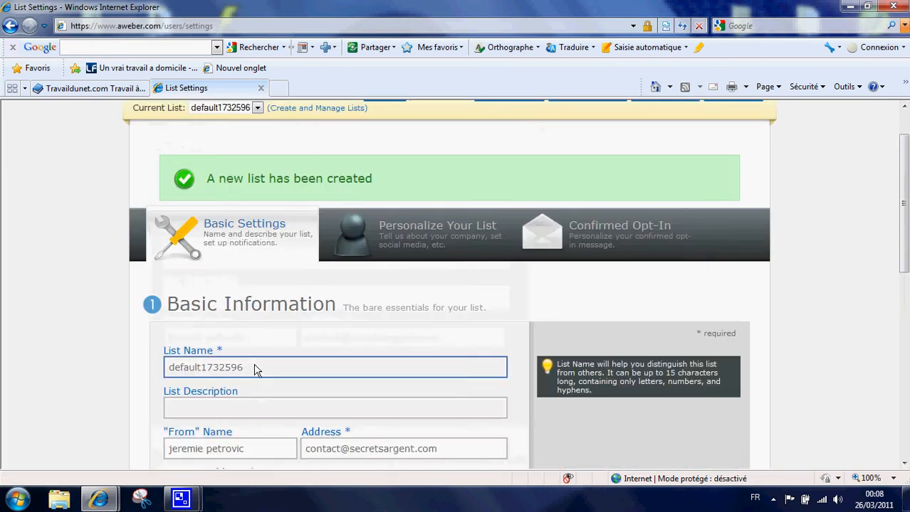
click(235, 416)
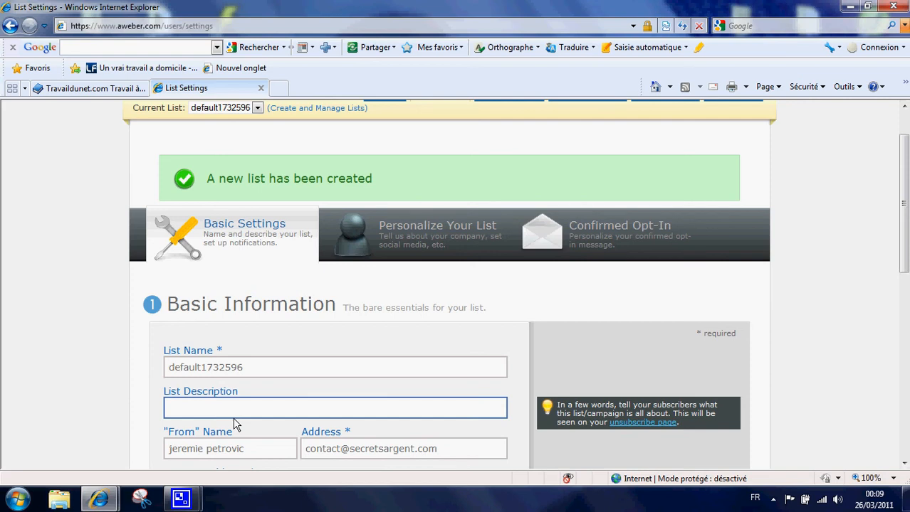
click(268, 339)
scroll(268, 339, up, 1)
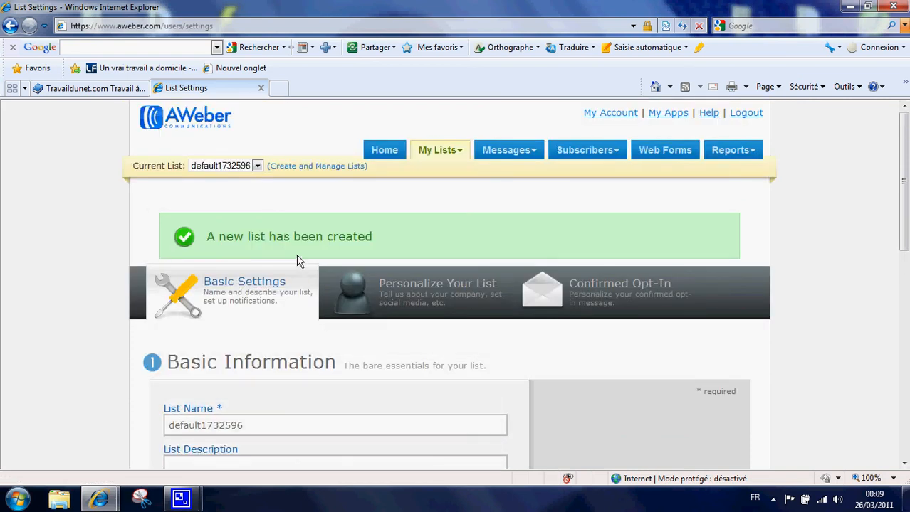
Switch the current list to capture-travail and look over its basic settings
click(257, 165)
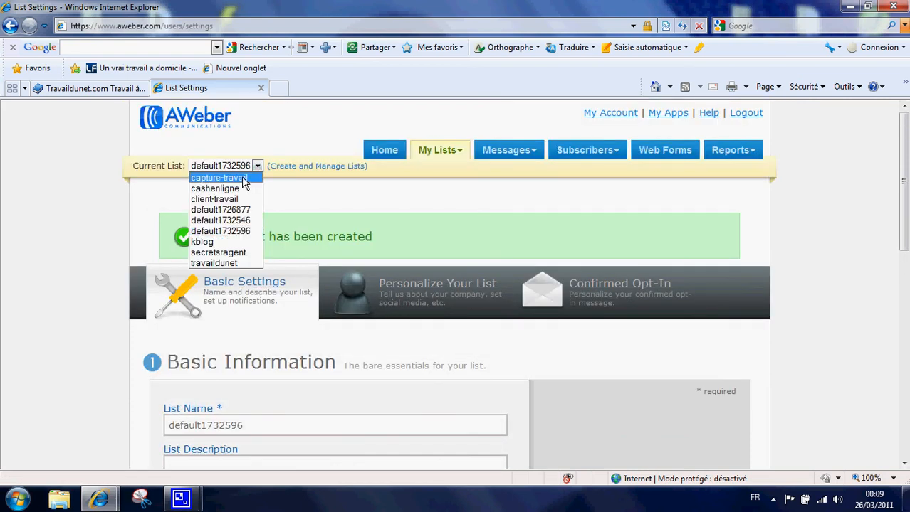
click(241, 176)
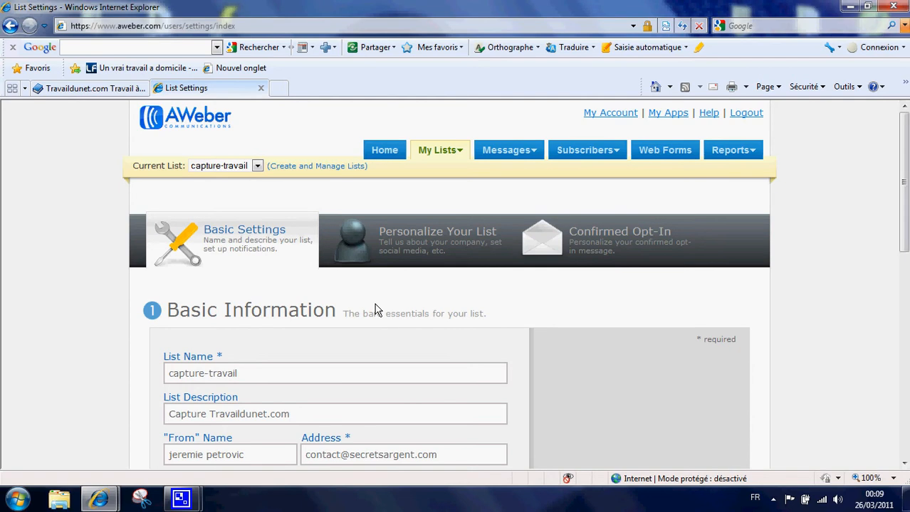
scroll(375, 310, down, 3)
scroll(375, 310, up, 3)
Return to the account's home page and create another new list below the list statistics
click(389, 154)
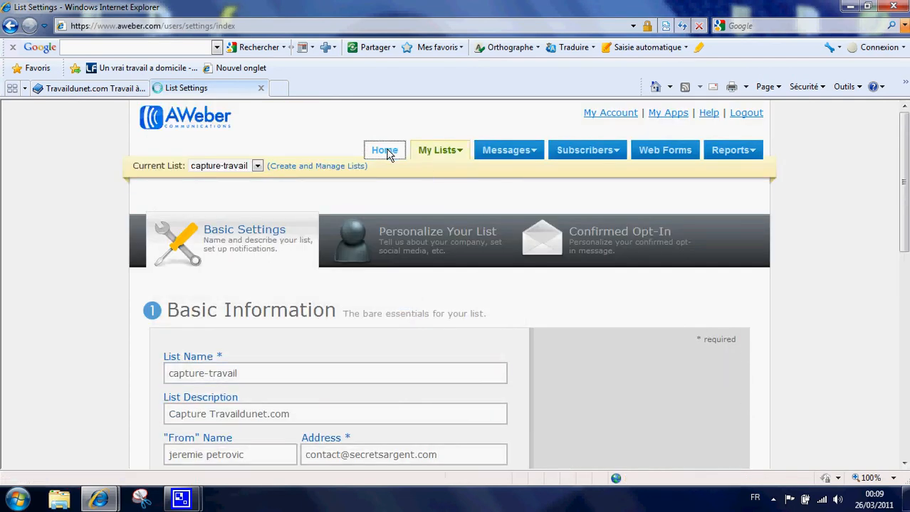
scroll(381, 313, down, 6)
scroll(381, 313, down, 2)
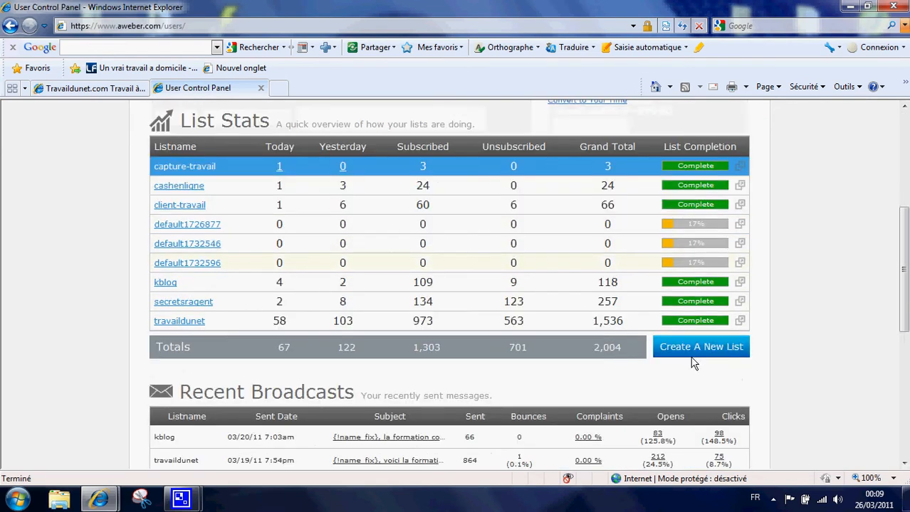
click(696, 357)
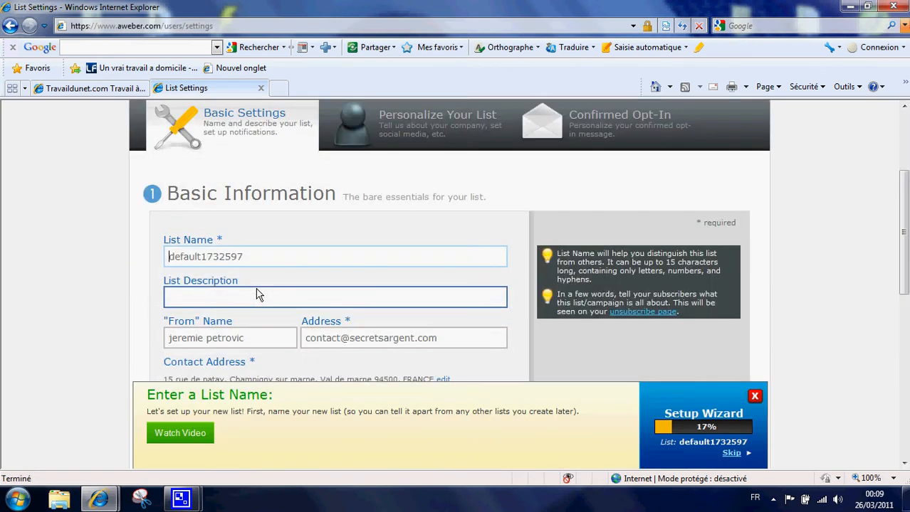
scroll(314, 261, up, 3)
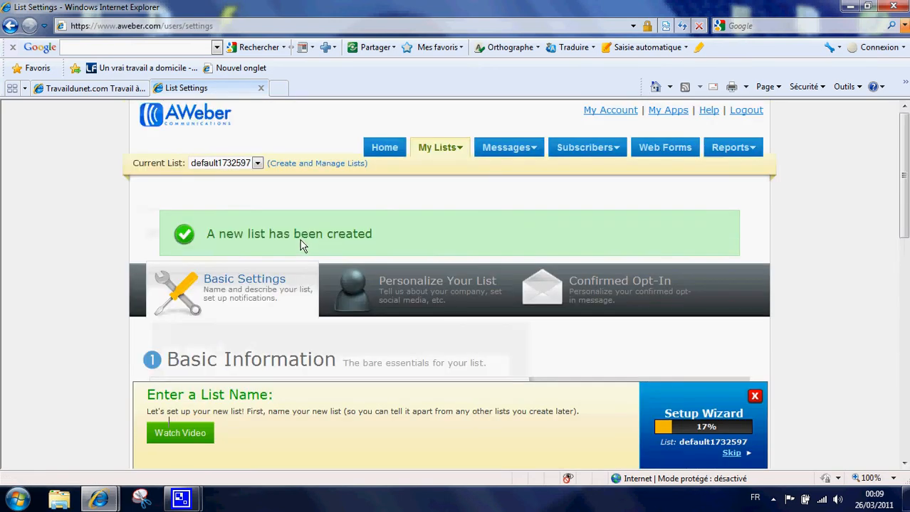
Make capture-travail the current list again and bring its Basic Information section into view
click(258, 165)
click(233, 175)
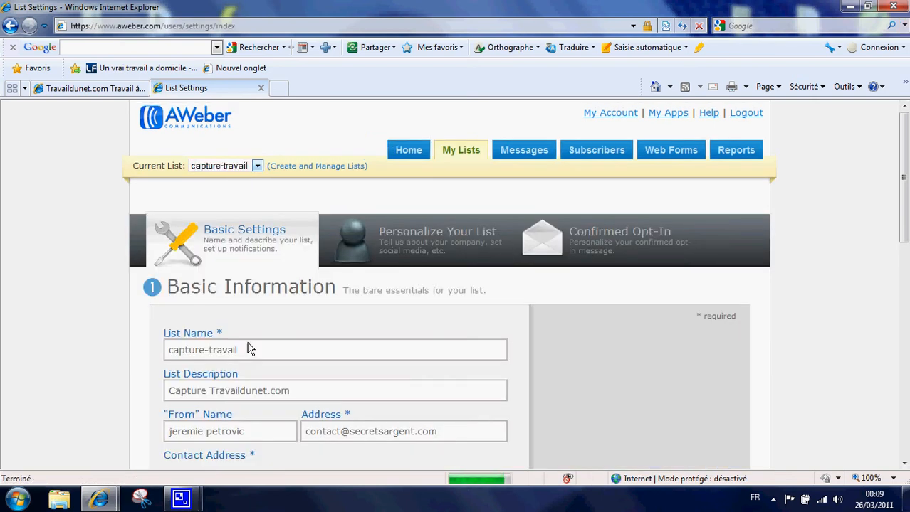
scroll(252, 348, down, 1)
scroll(252, 348, down, 1)
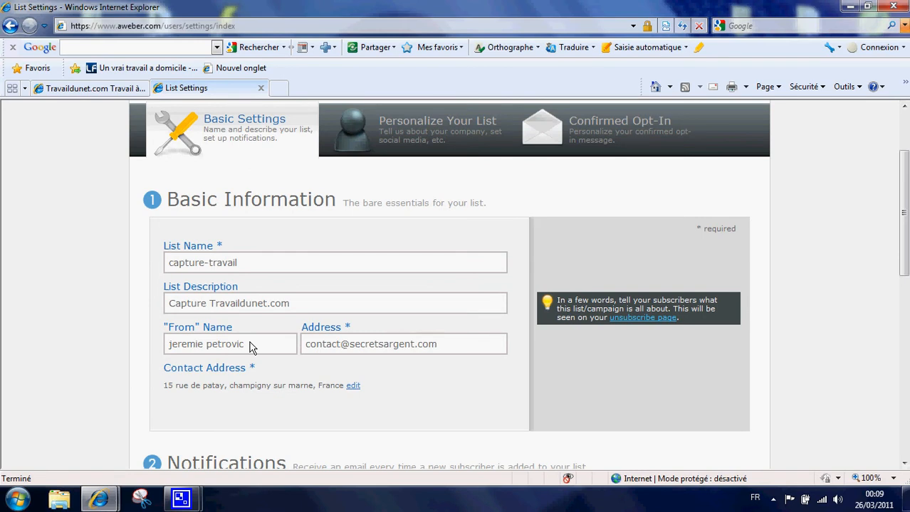
Examine the List Name, List Description, "From" Name and Address fields of the capture-travail list
click(246, 262)
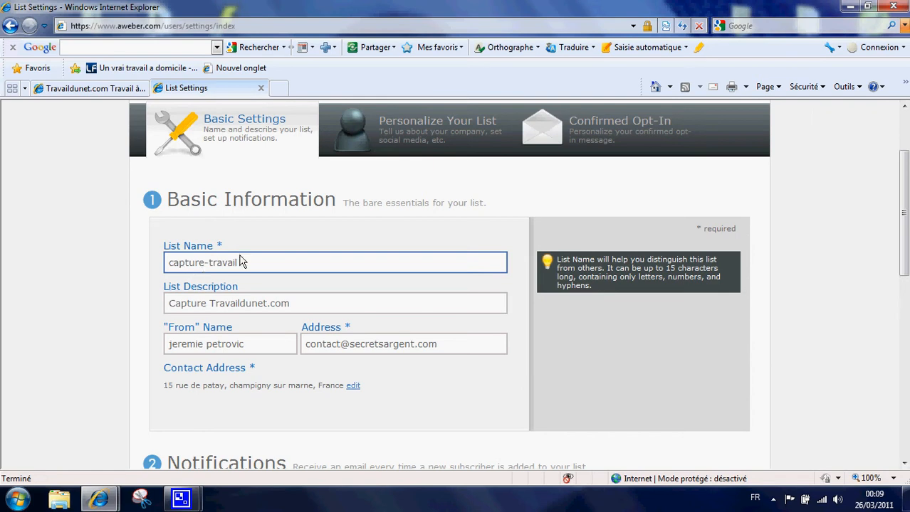
click(204, 304)
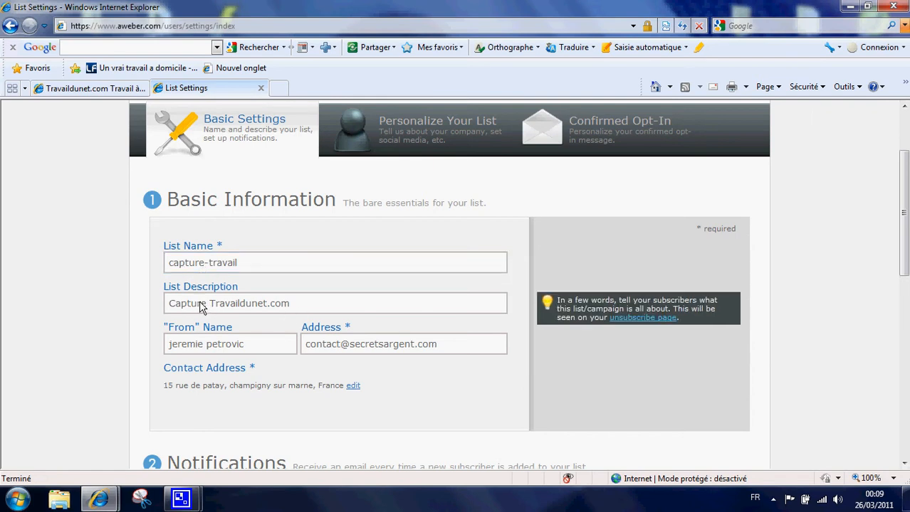
click(181, 350)
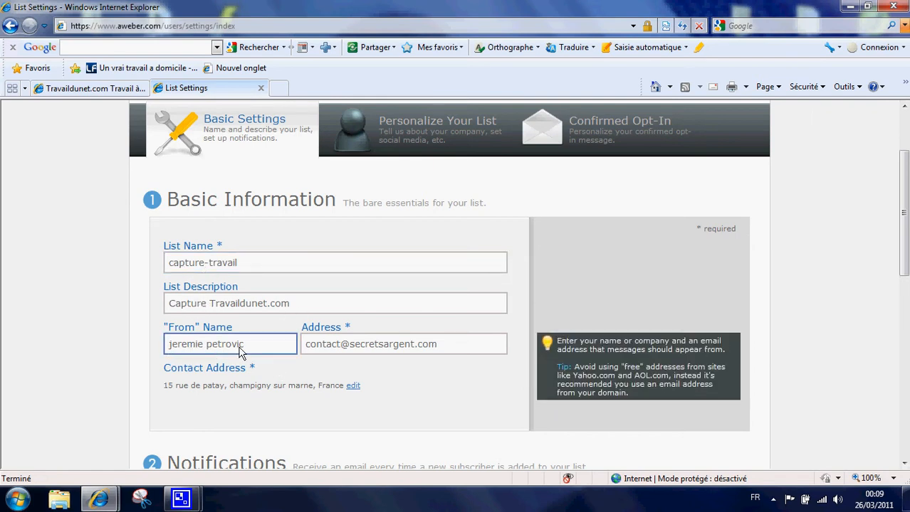
click(312, 348)
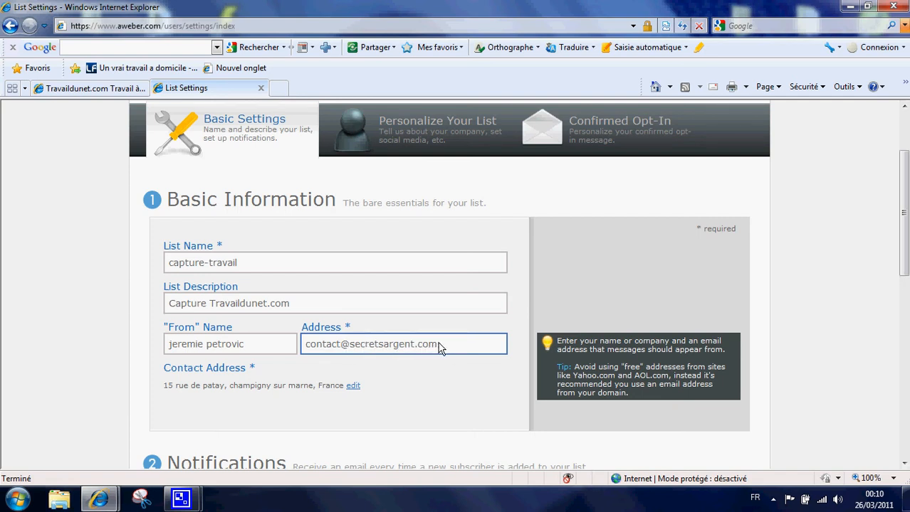
Open the Contact Address of the capture-travail list for editing
click(227, 381)
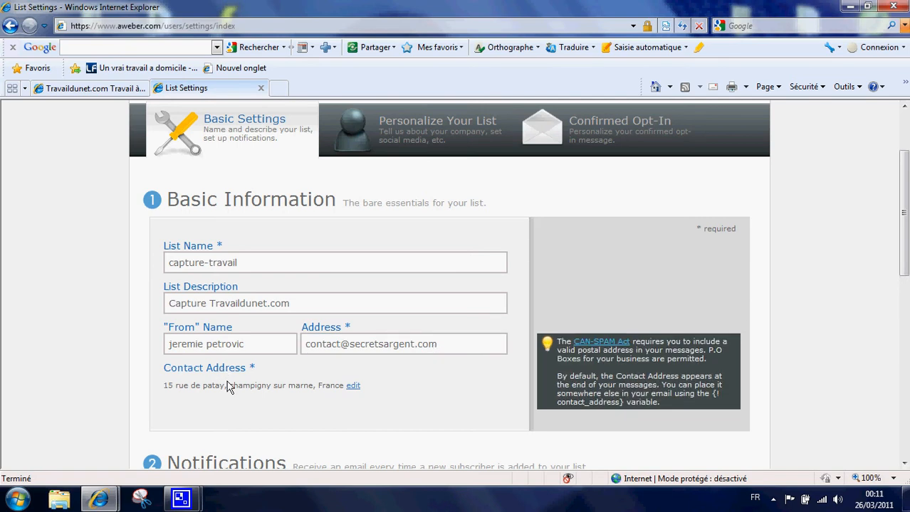
click(352, 385)
scroll(234, 363, down, 1)
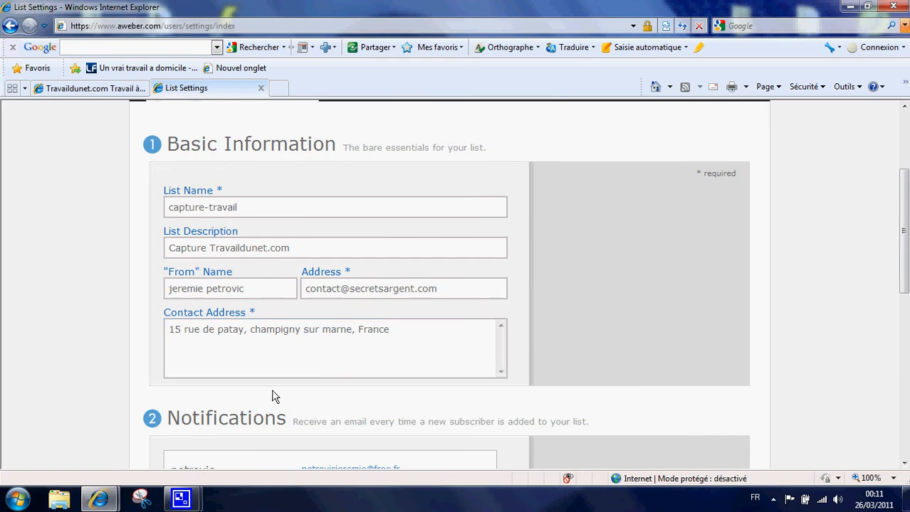
Examine the Notifications section, including the existing recipient and the name and email fields for adding another one
scroll(274, 393, down, 2)
click(204, 403)
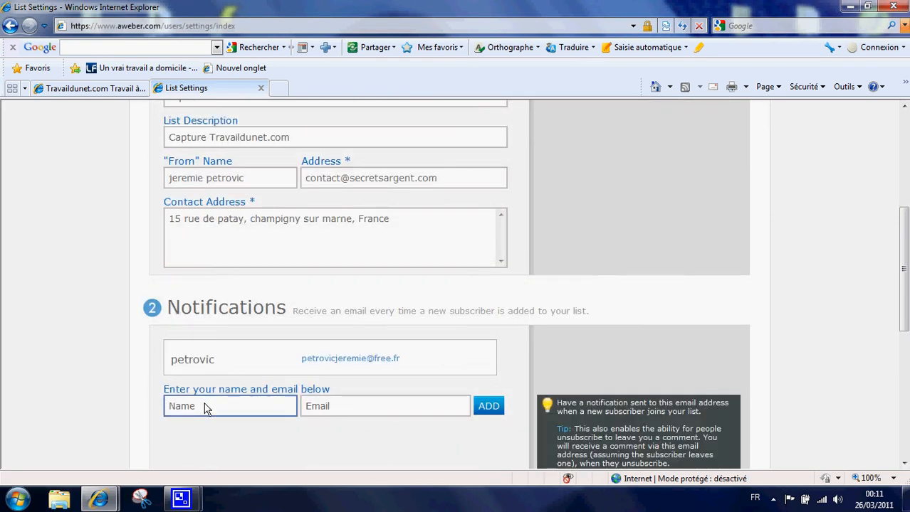
click(313, 377)
click(345, 413)
click(232, 324)
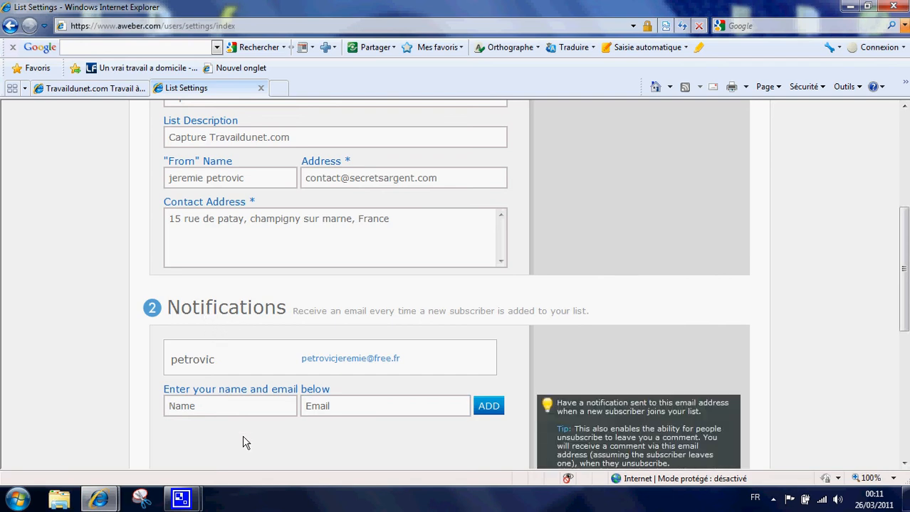
scroll(246, 442, up, 1)
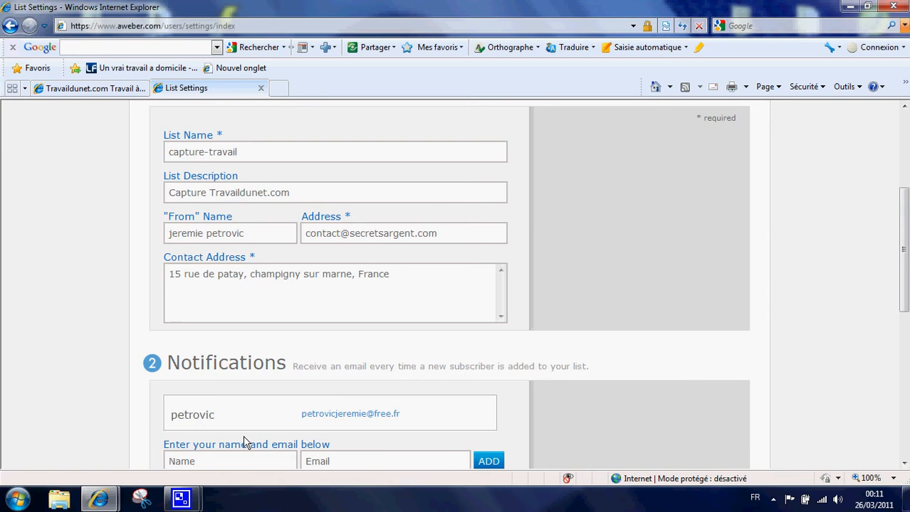
scroll(247, 419, down, 1)
click(320, 405)
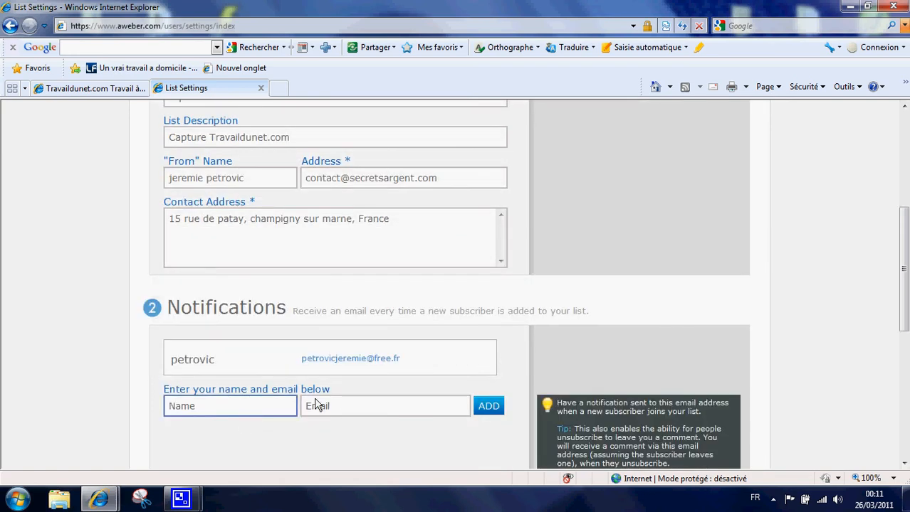
scroll(258, 357, down, 3)
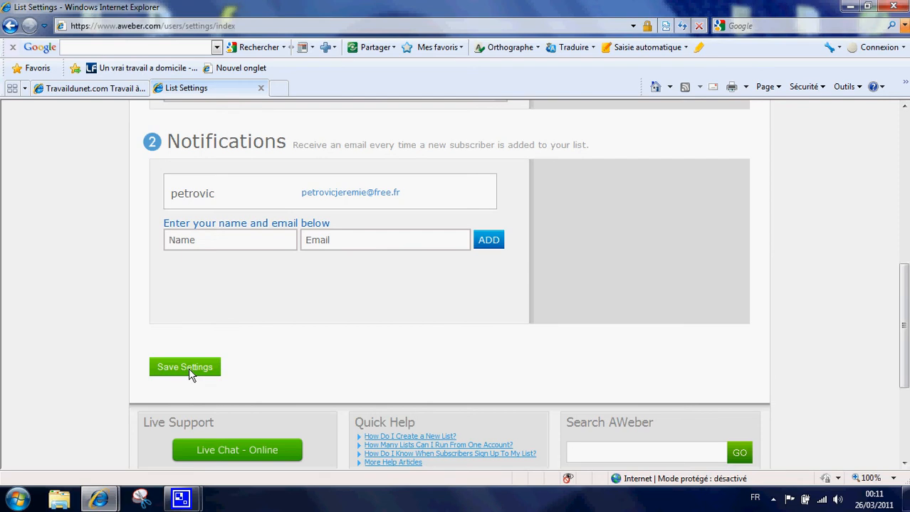
scroll(390, 367, up, 3)
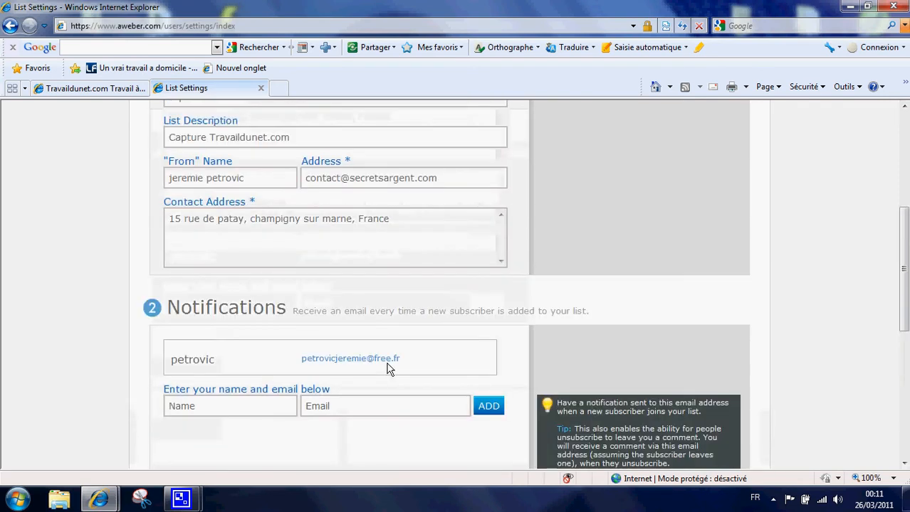
scroll(285, 299, down, 2)
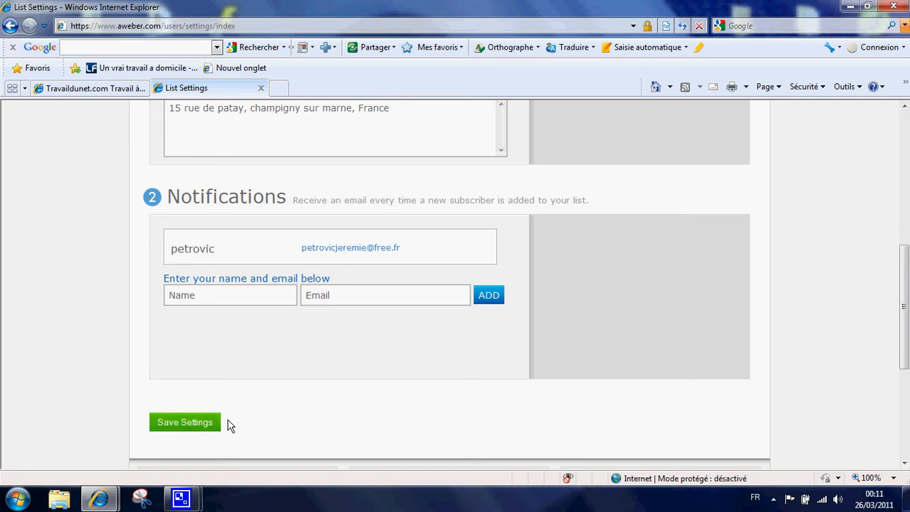
Save the basic settings and bring up the Company Branding section of the Personalize Your List settings
click(213, 423)
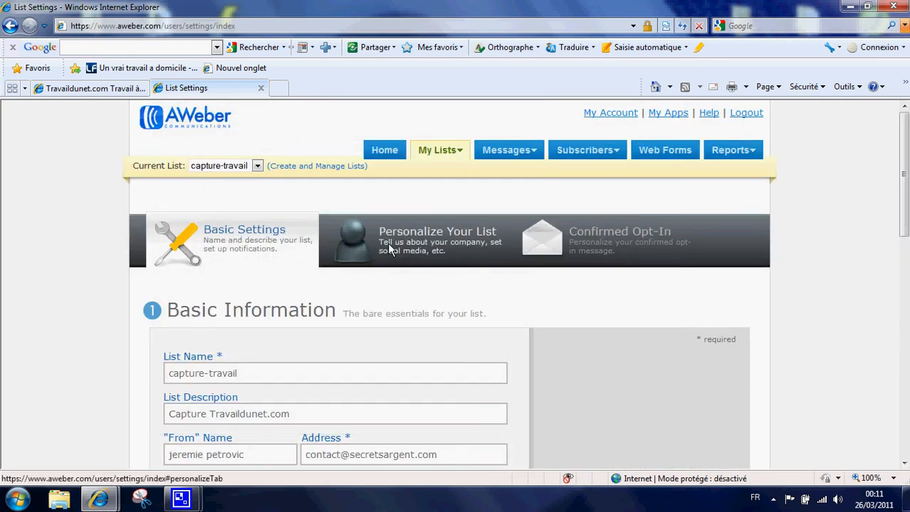
click(416, 246)
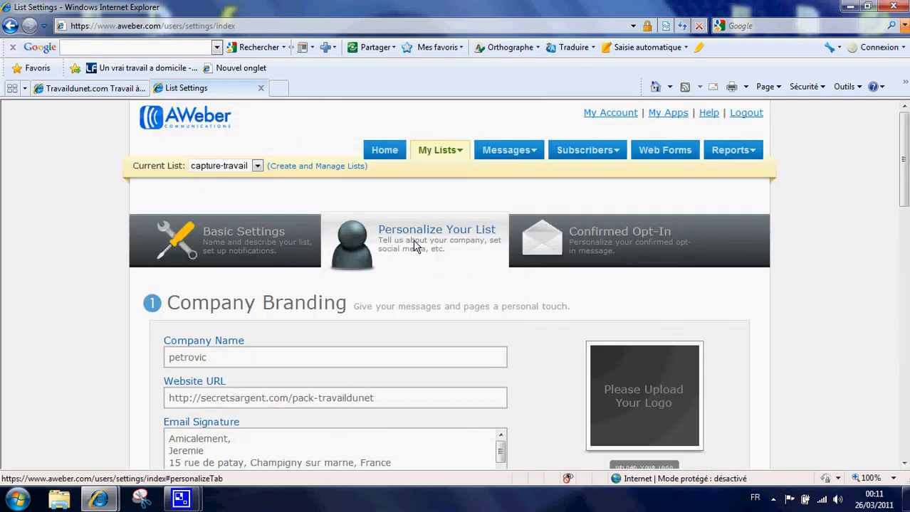
scroll(322, 286, down, 1)
click(218, 303)
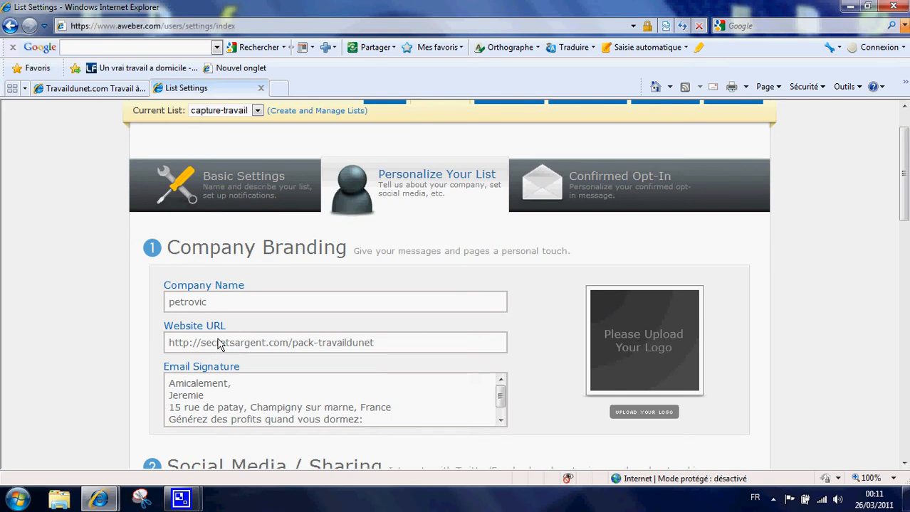
click(403, 348)
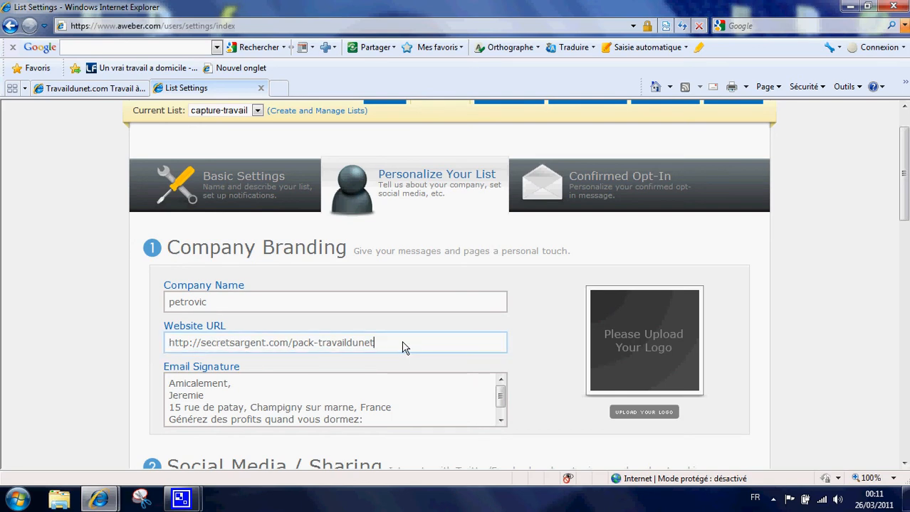
key(BackSpace)
key(BackSpace)
key(BackSpace)
key(BackSpace)
key(BackSpace)
key(BackSpace)
key(BackSpace)
key(BackSpace)
key(BackSpace)
key(BackSpace)
key(BackSpace)
key(BackSpace)
key(BackSpace)
key(BackSpace)
key(BackSpace)
key(BackSpace)
key(BackSpace)
key(BackSpace)
key(BackSpace)
key(BackSpace)
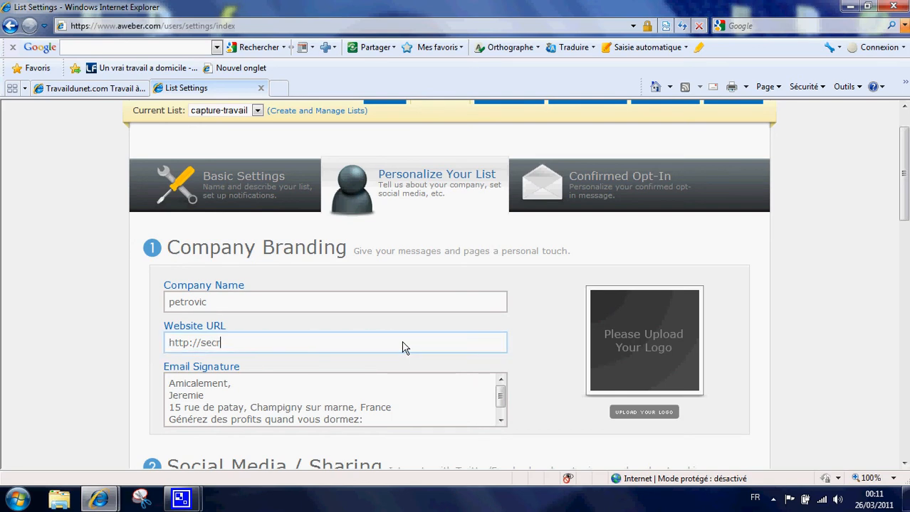
text(WWW)
key(BackSpace)
key(BackSpace)
key(BackSpace)
text(www.)
text(argentdunet.)
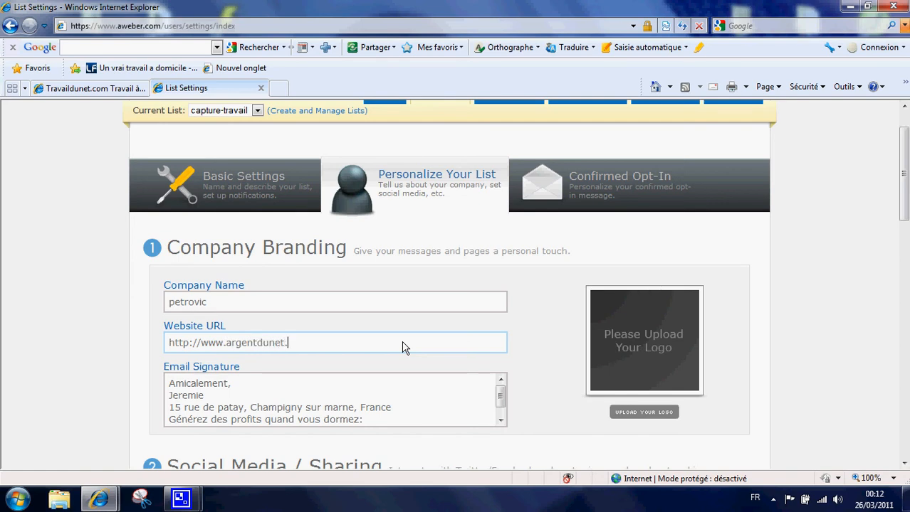
text(com)
key(BackSpace)
key(BackSpace)
key(BackSpace)
text(com)
key(BackSpace)
key(BackSpace)
key(BackSpace)
key(BackSpace)
key(BackSpace)
key(BackSpace)
key(BackSpace)
key(BackSpace)
key(BackSpace)
key(BackSpace)
key(BackSpace)
key(BackSpace)
key(BackSpace)
key(BackSpace)
key(BackSpace)
text(monsite.com)
Look over the Email Signature, Social Media / Sharing and Global Text Snippets settings of the list
click(214, 378)
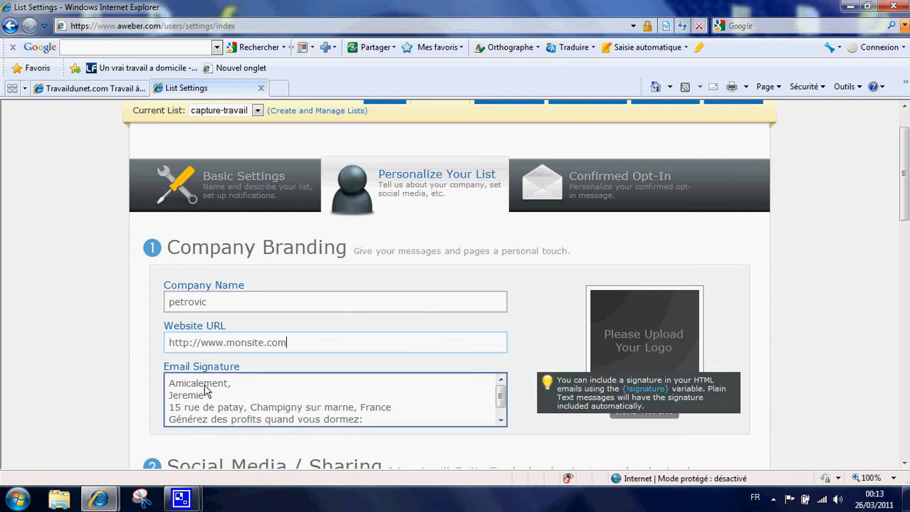
scroll(386, 426, down, 3)
scroll(342, 307, down, 5)
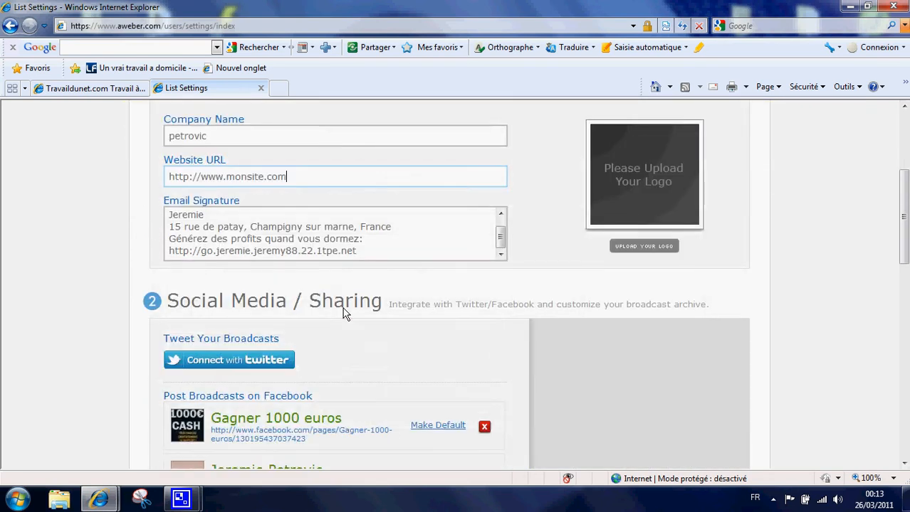
scroll(274, 339, down, 1)
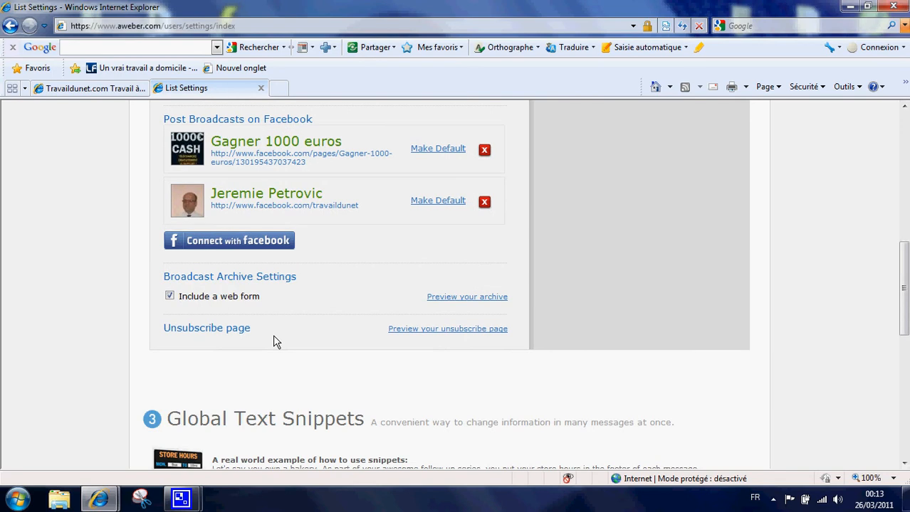
scroll(258, 310, down, 1)
scroll(260, 313, down, 5)
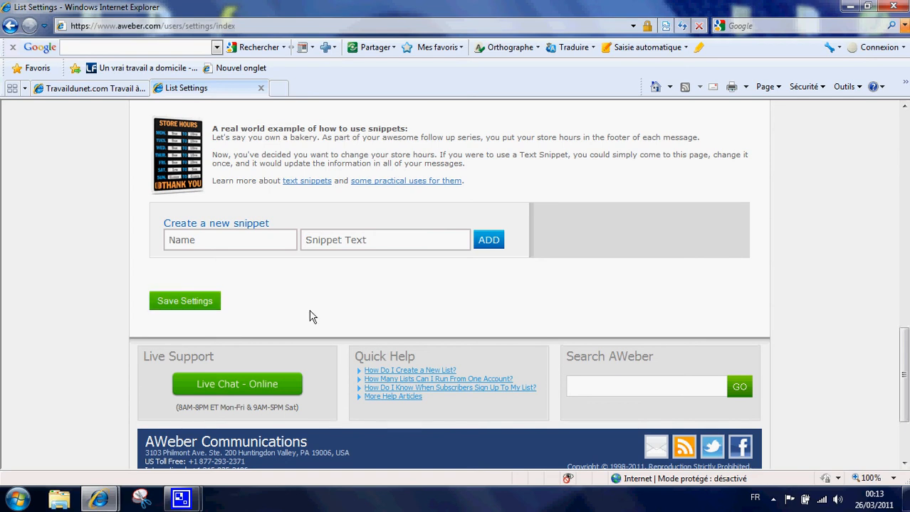
scroll(313, 317, up, 7)
scroll(319, 400, up, 7)
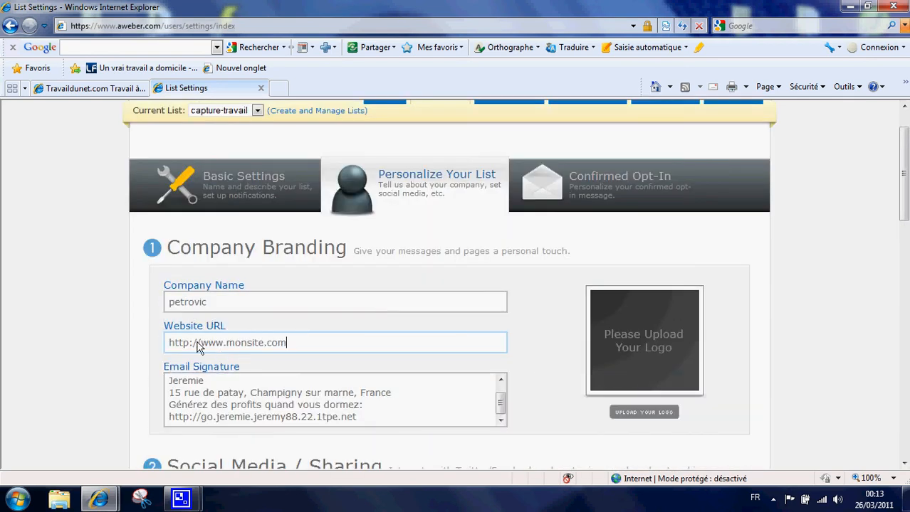
click(286, 343)
key(ctrl+a)
text(http://secretsargent.com/pack-travaildunet)
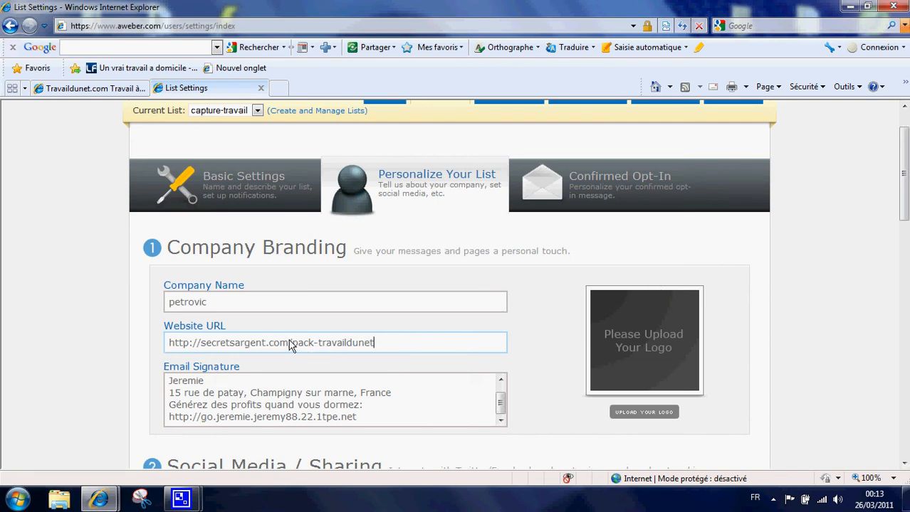
drag(288, 344, 374, 347)
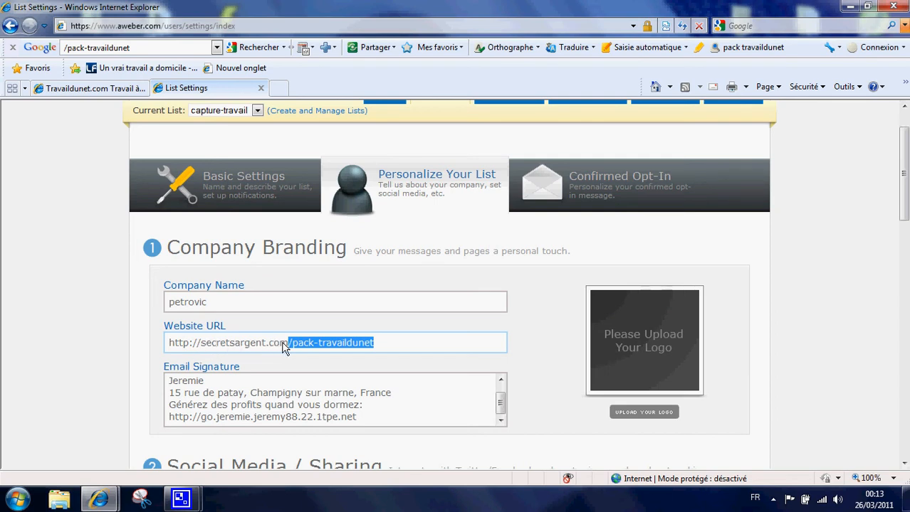
click(407, 347)
Go to the Confirmed Opt-In settings and open the confirmation message's subject for editing
click(581, 195)
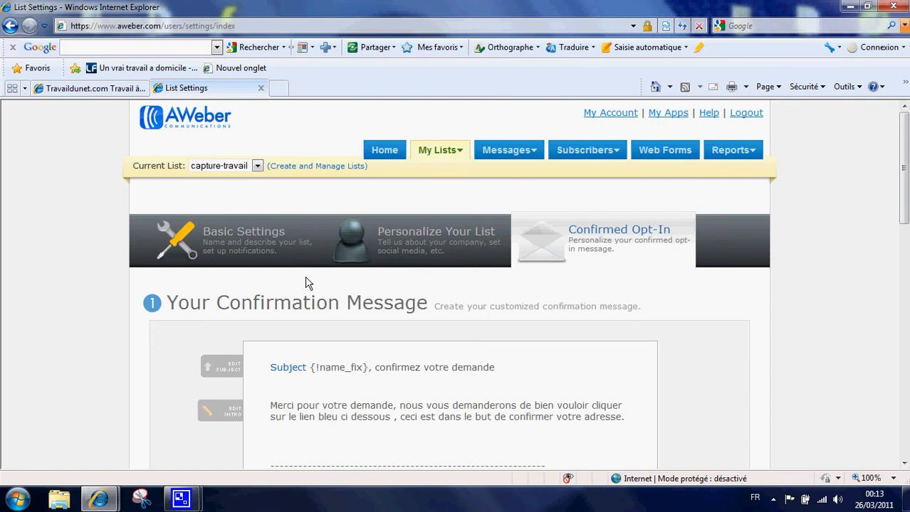
scroll(308, 283, down, 1)
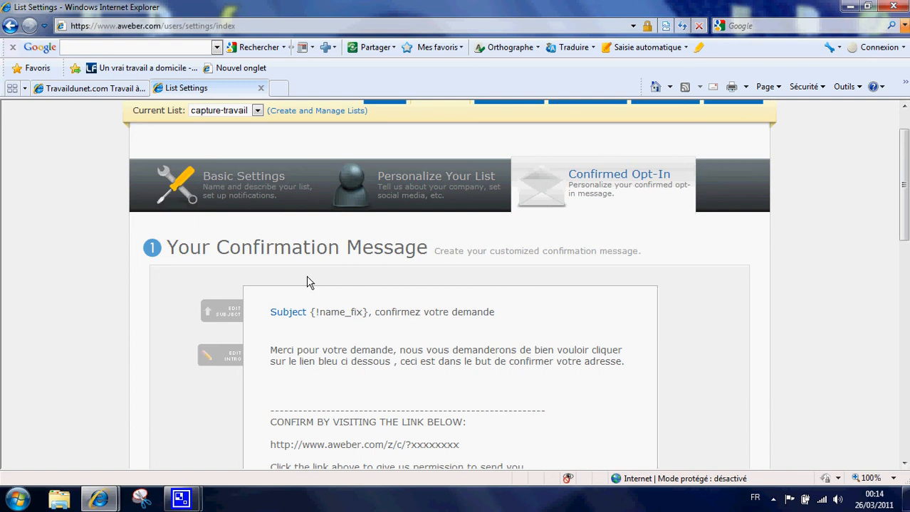
click(225, 314)
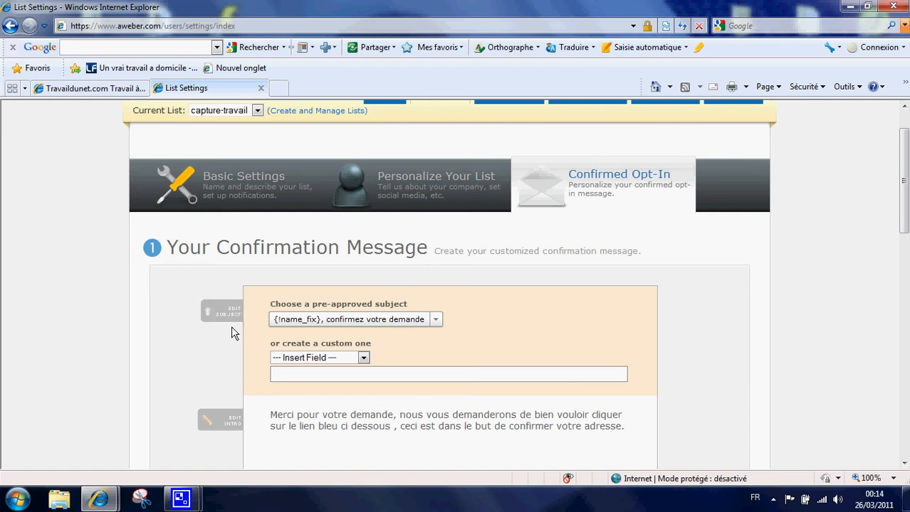
scroll(235, 332, down, 3)
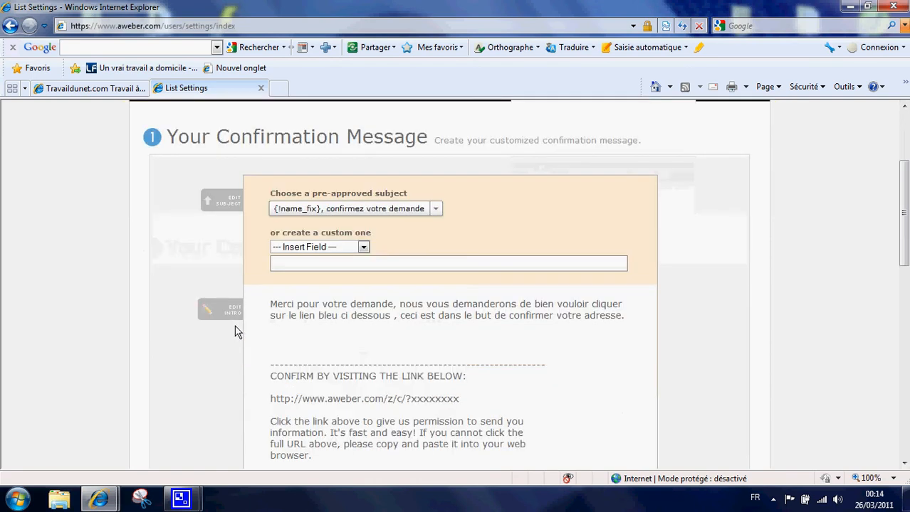
Choose the pre-approved subject "{!name_fix} Confirm your subscription" and enter "{!name_fix}, confirmez votre demande" as a custom subject
click(441, 207)
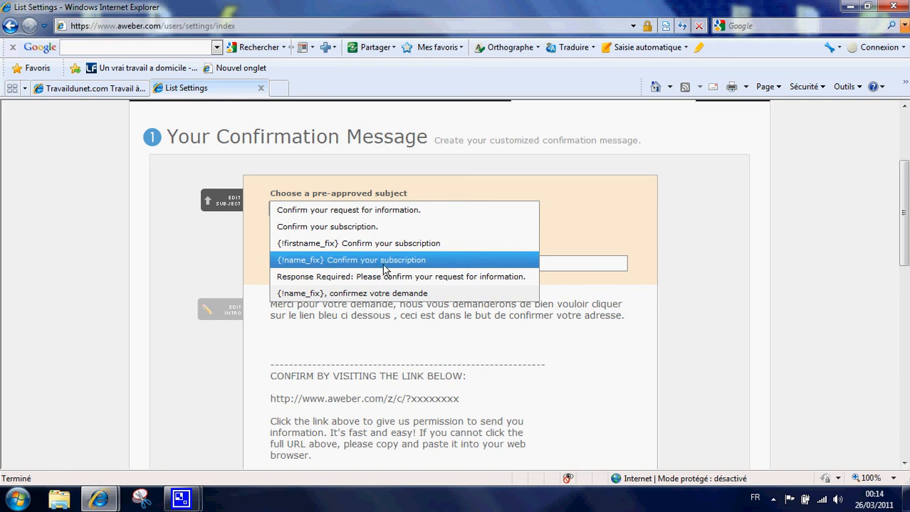
click(347, 263)
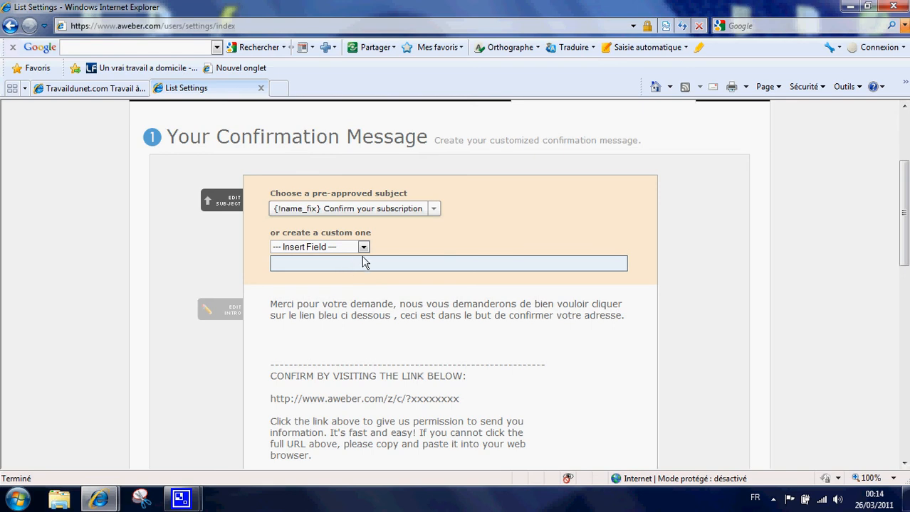
click(365, 247)
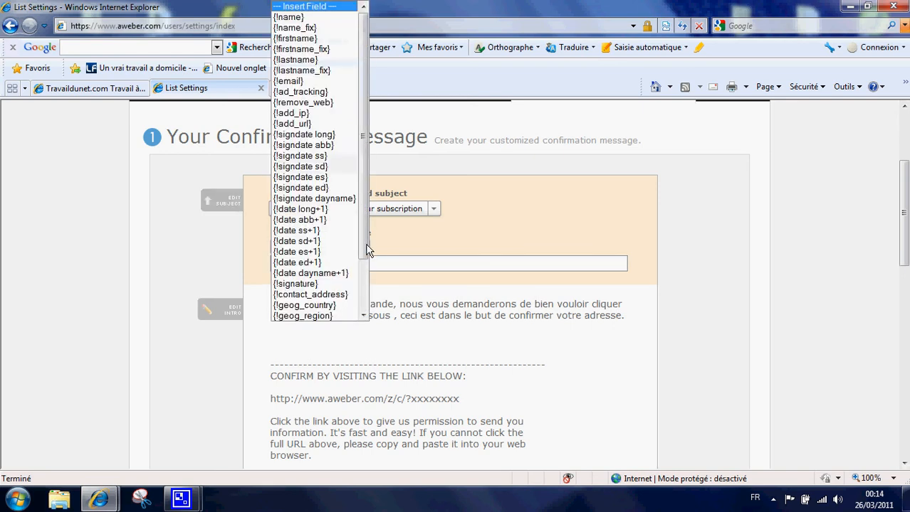
click(310, 28)
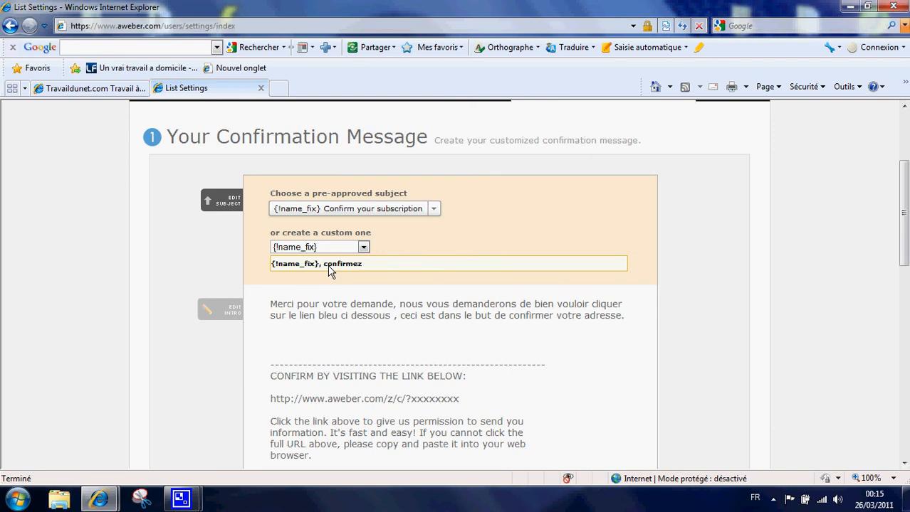
key(BackSpace)
text(votre demande)
Choose "{!name_fix}, confirmez votre demande" from the pre-approved subjects for the confirmation message
scroll(278, 258, down, 1)
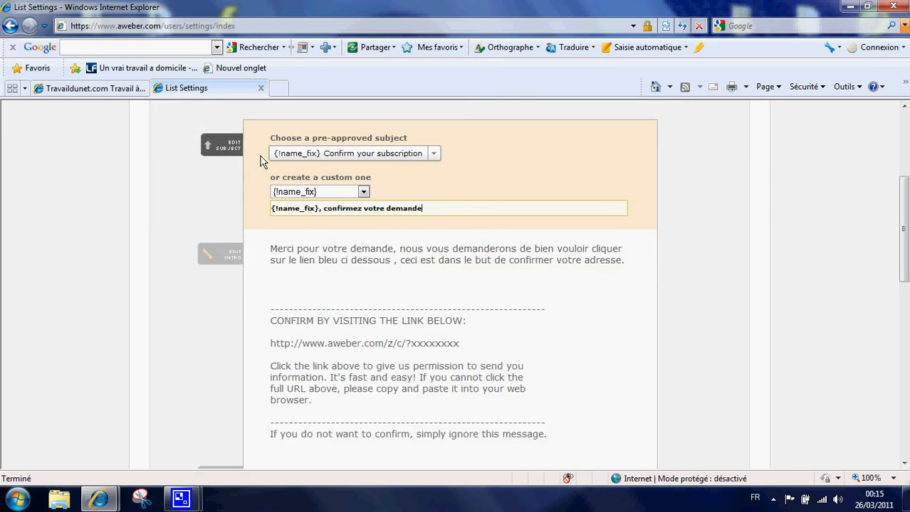
click(433, 154)
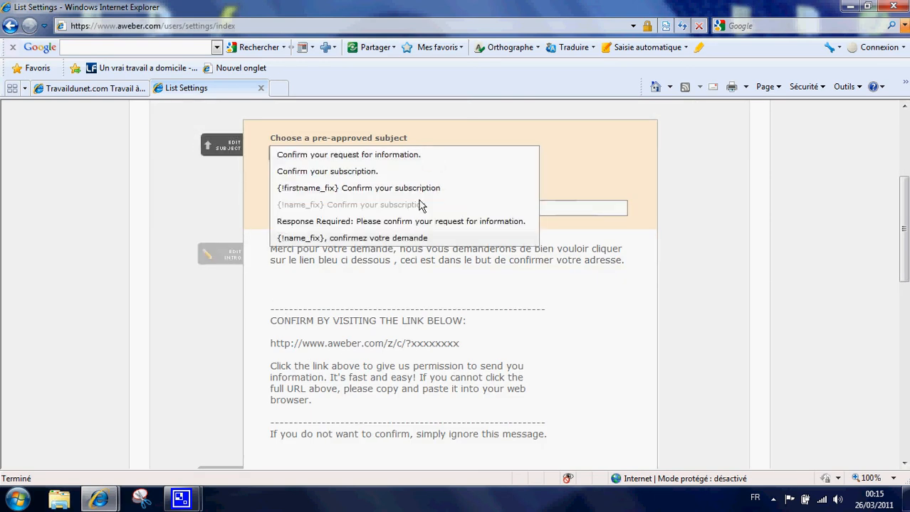
click(335, 236)
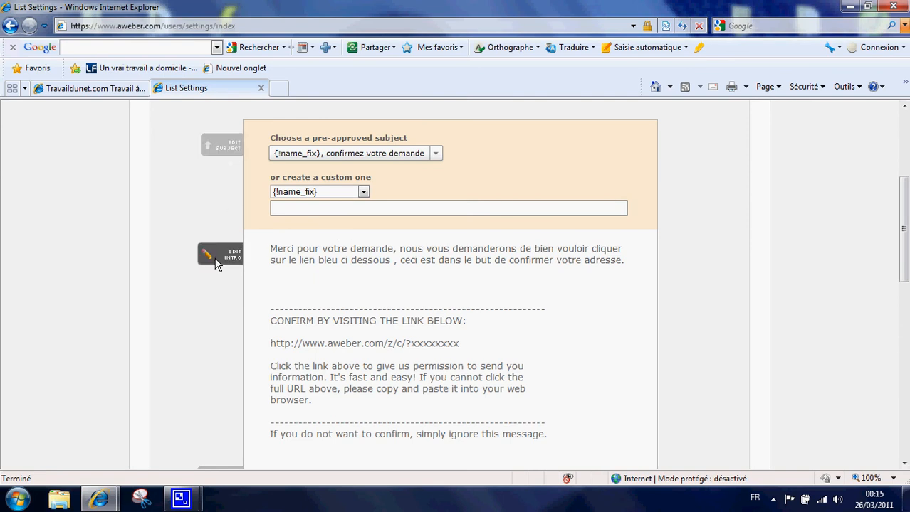
Open the confirmation message's intro for editing and select its entire text
scroll(215, 259, up, 1)
click(227, 313)
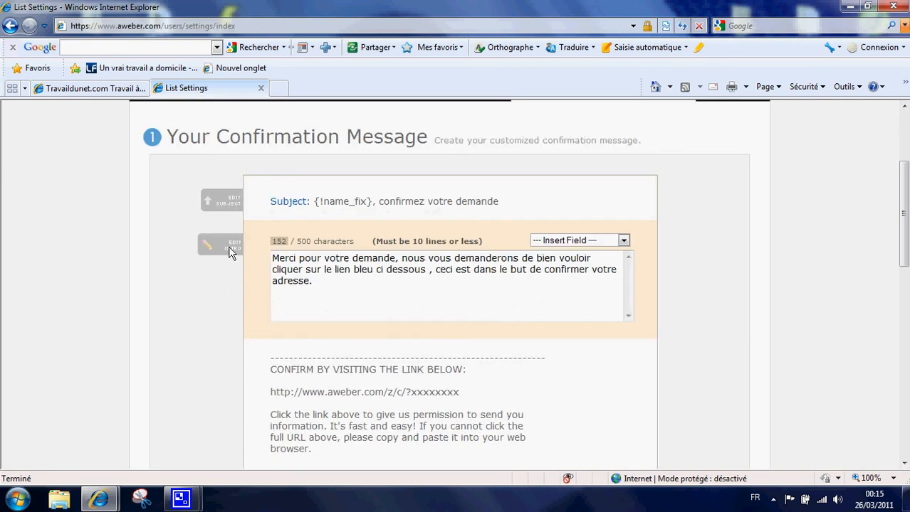
drag(275, 261, 315, 280)
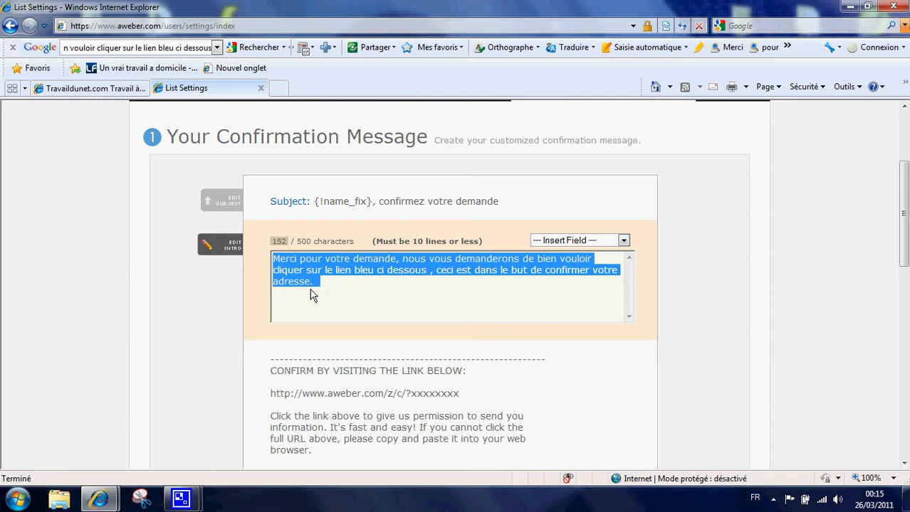
Review the confirmation message's intro text and the fixed confirmation link wording below it
click(336, 286)
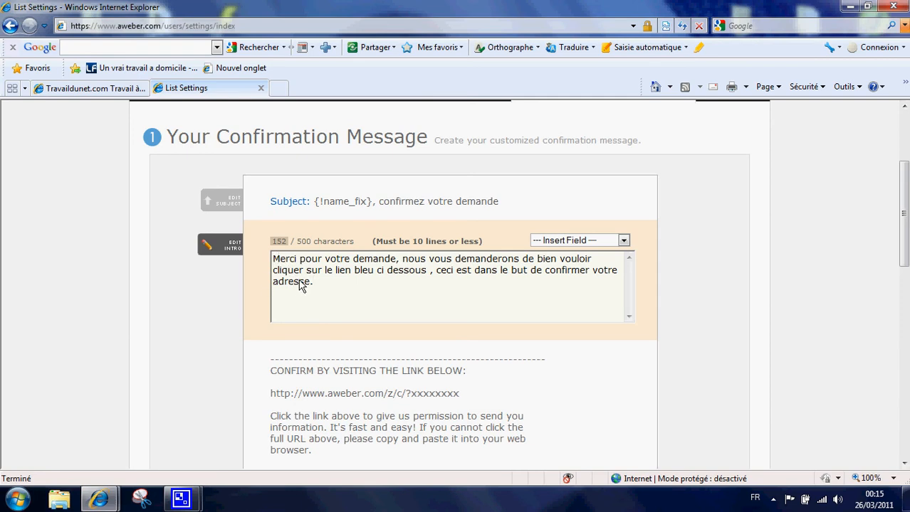
click(229, 244)
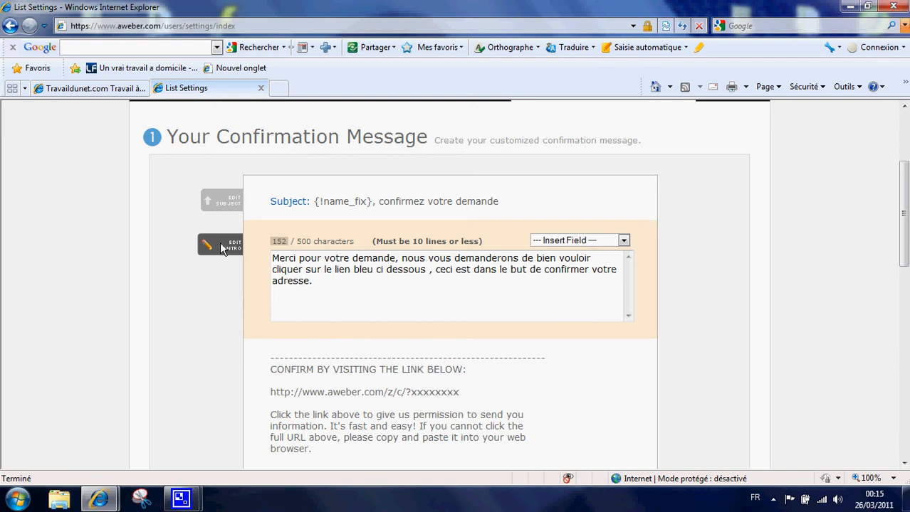
scroll(264, 270, down, 2)
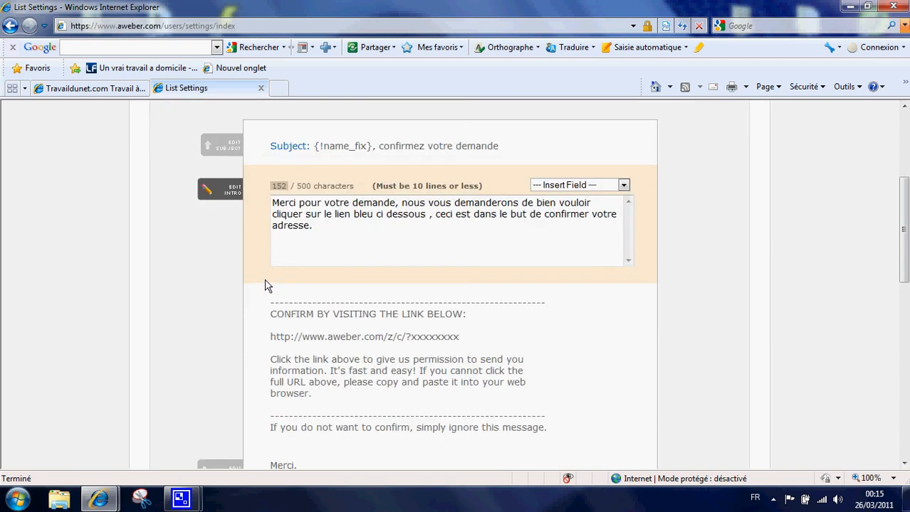
scroll(267, 285, down, 3)
scroll(275, 251, up, 3)
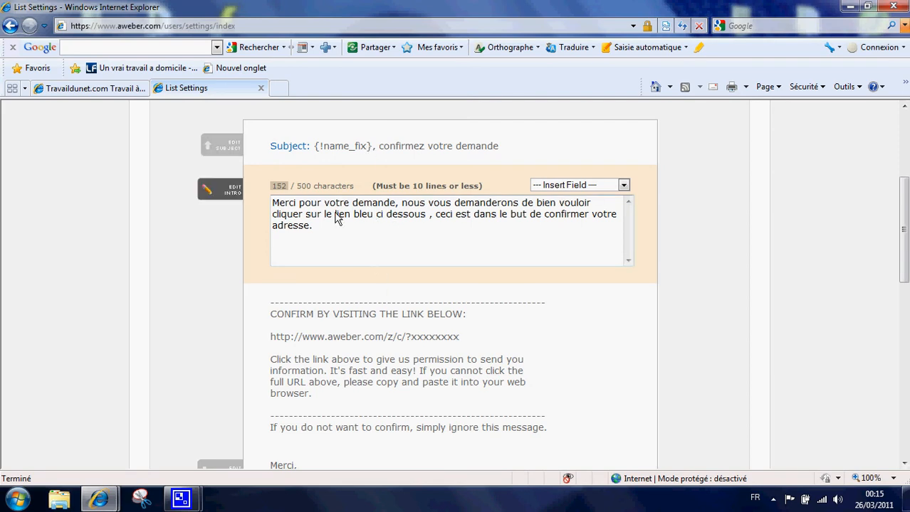
scroll(400, 289, down, 2)
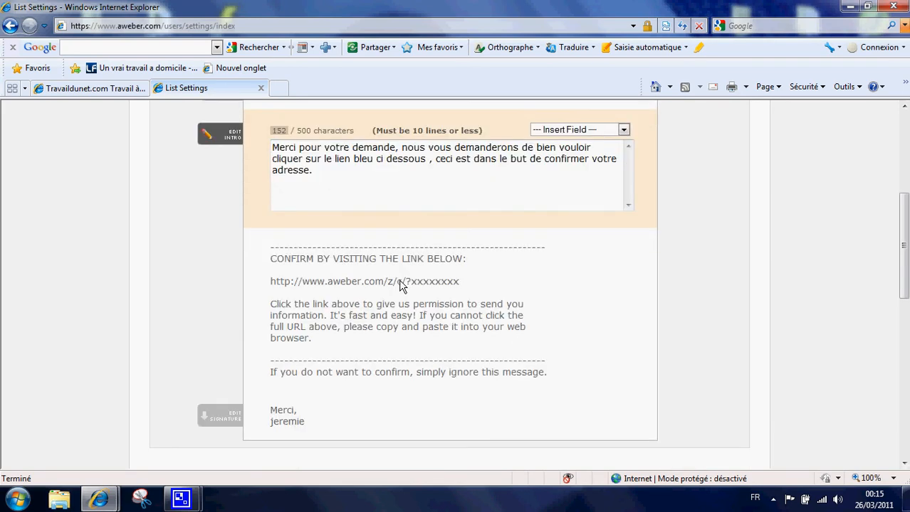
scroll(336, 188, up, 2)
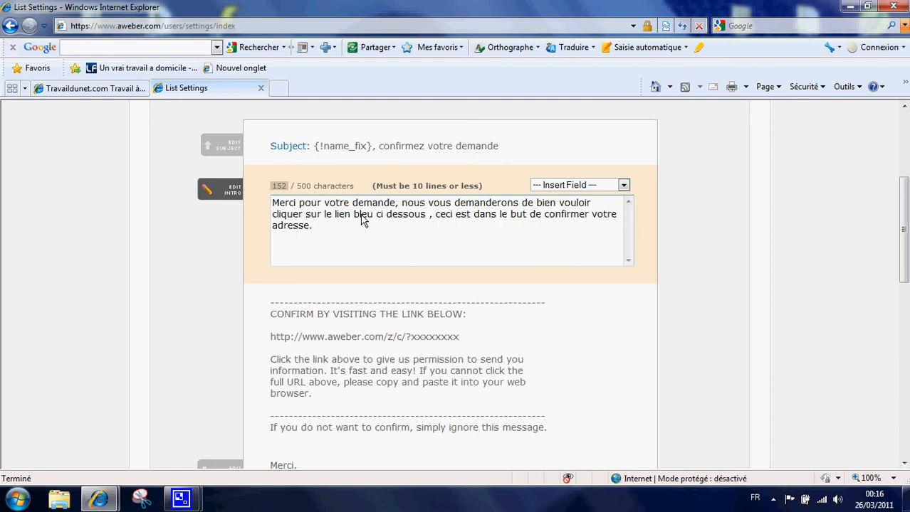
scroll(368, 292, down, 1)
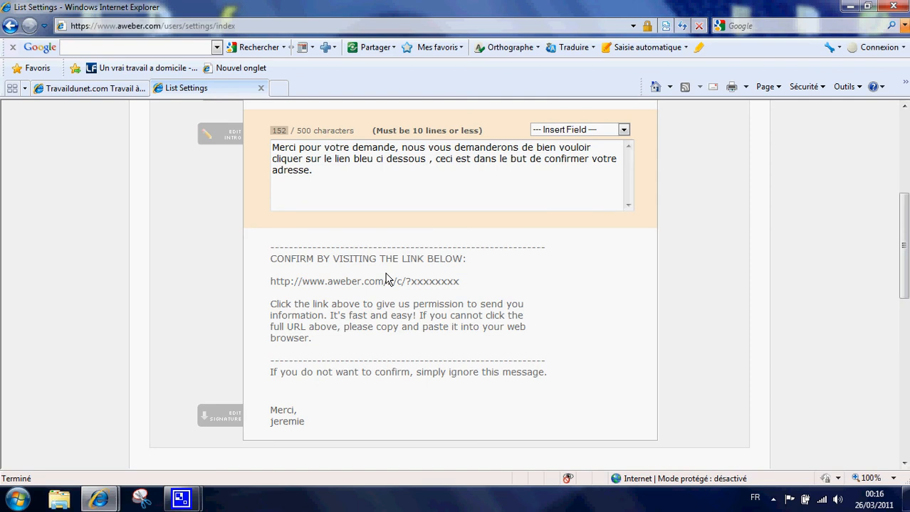
Open the confirmation message's signature for editing and check the Require Opt-In on Web Forms setting
scroll(311, 263, down, 1)
click(224, 363)
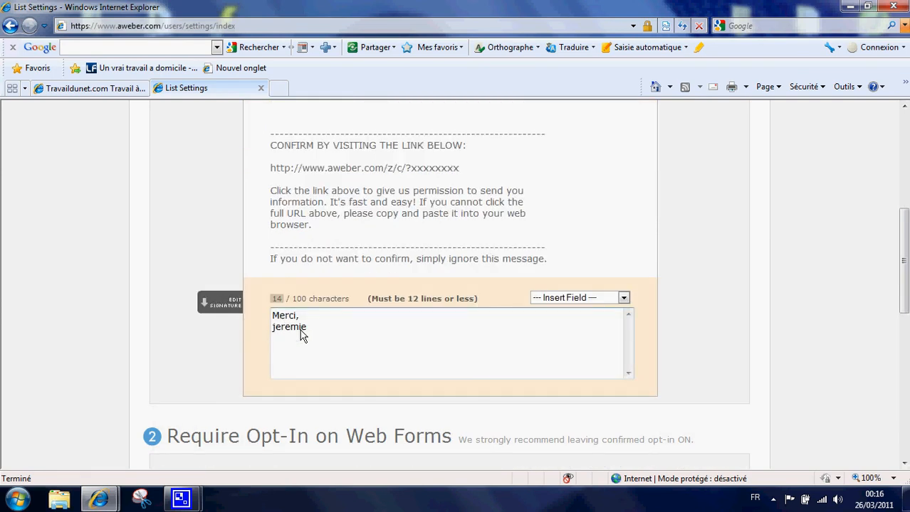
scroll(341, 339, down, 3)
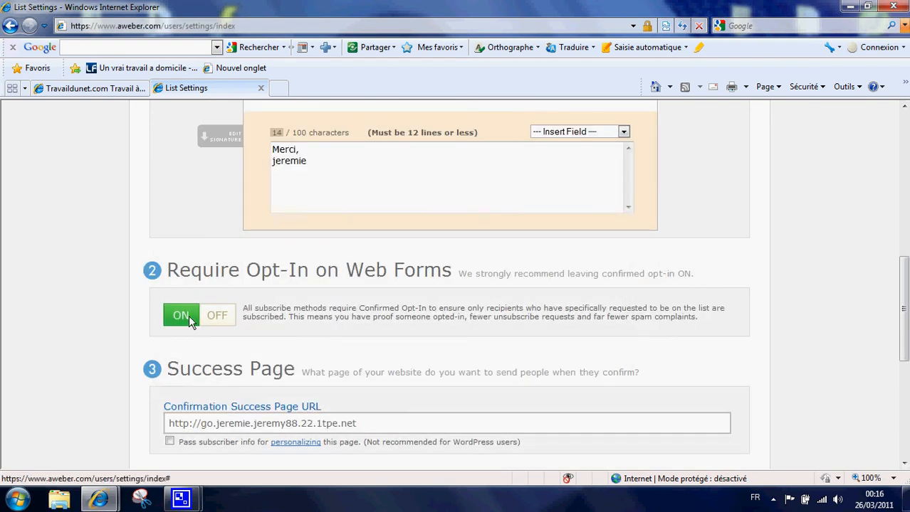
scroll(239, 282, down, 3)
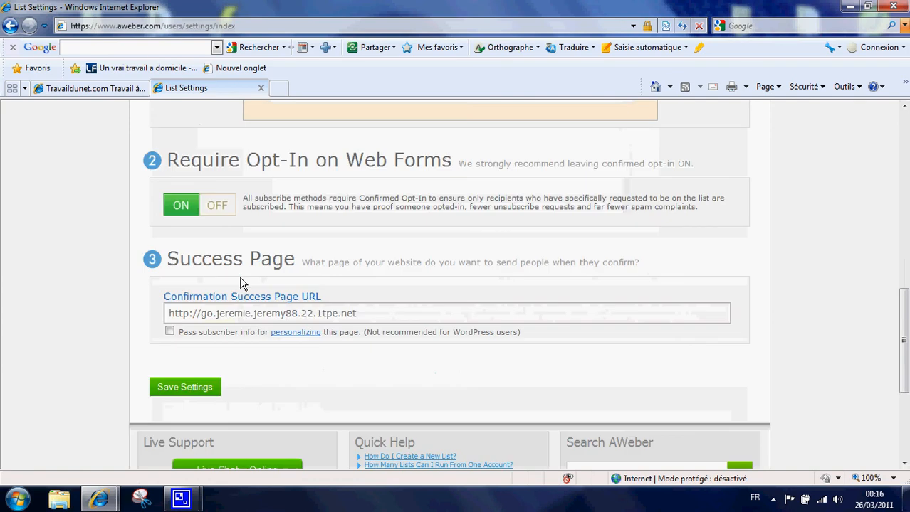
scroll(261, 285, up, 3)
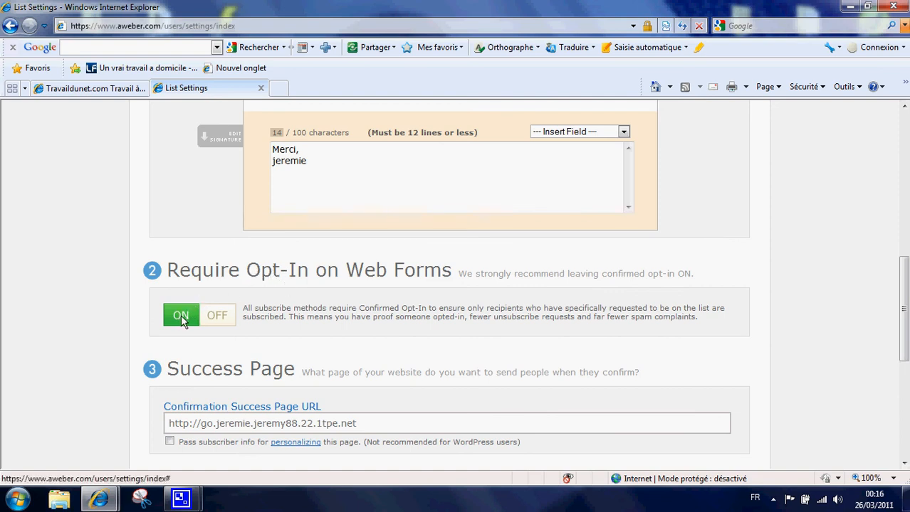
scroll(187, 318, down, 1)
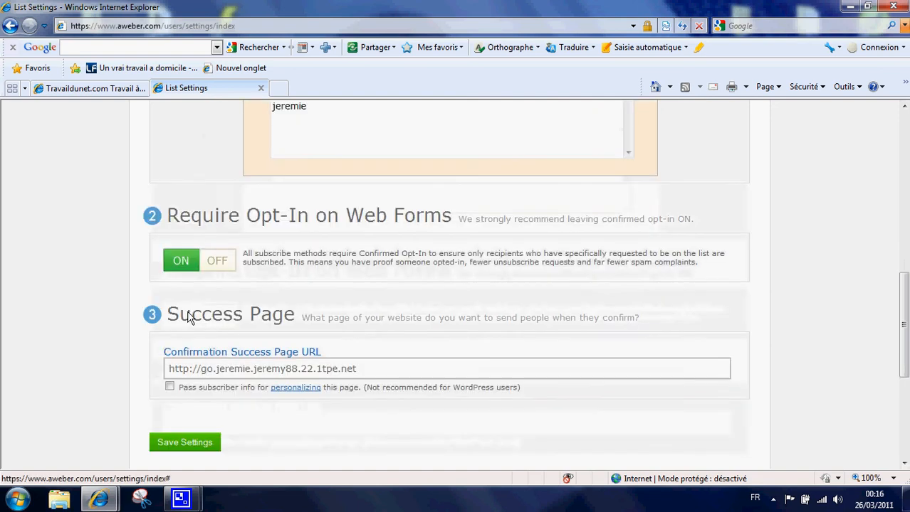
Reread the complete confirmation message and examine the Confirmation Success Page URL field
scroll(338, 291, up, 3)
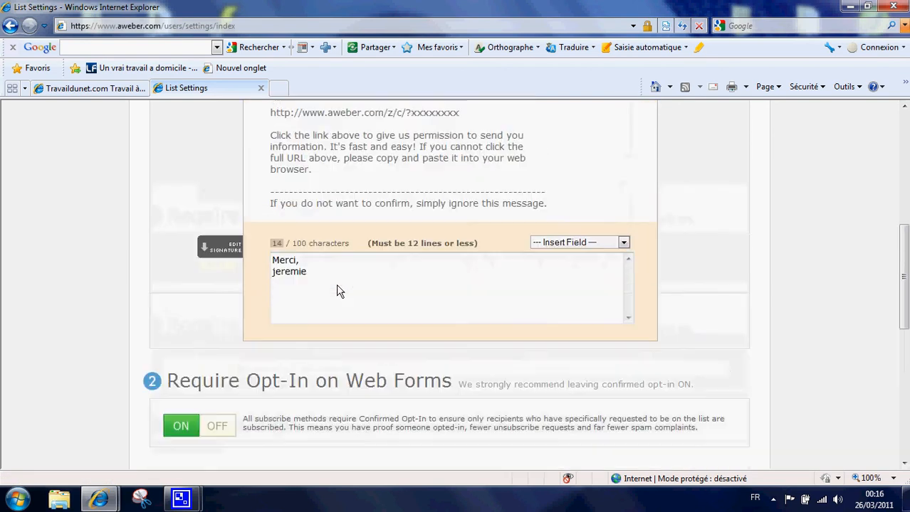
mouse_move(349, 263)
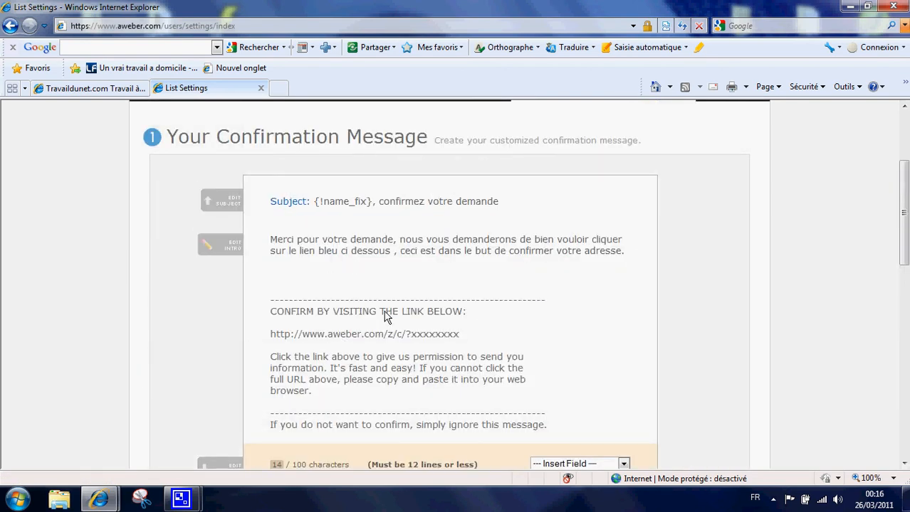
scroll(358, 345, down, 4)
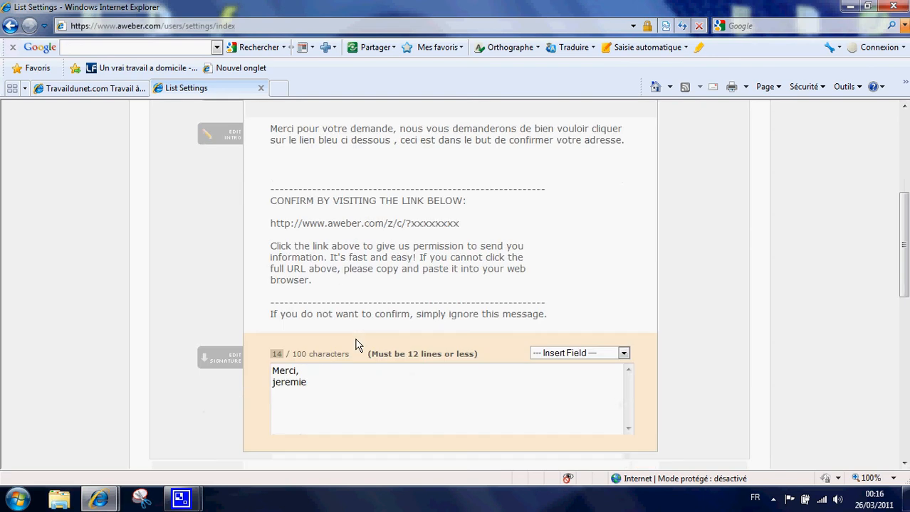
scroll(358, 345, down, 2)
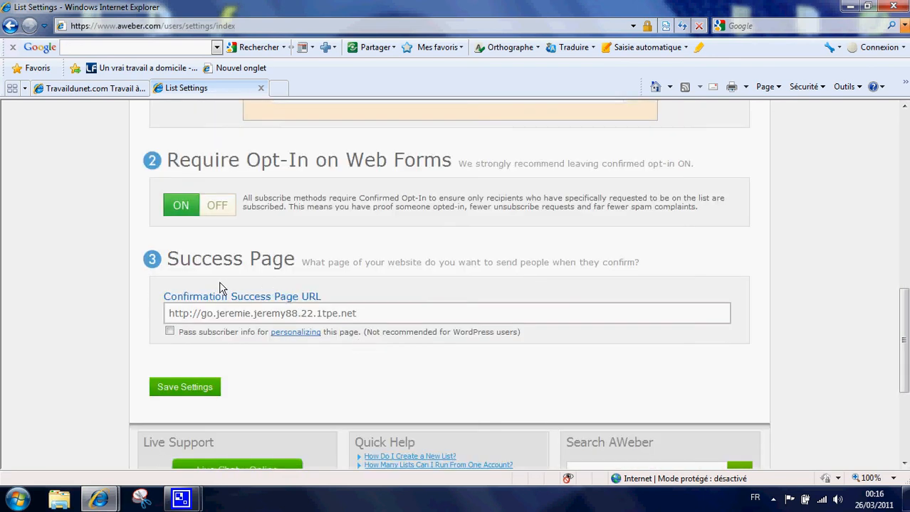
scroll(367, 220, up, 2)
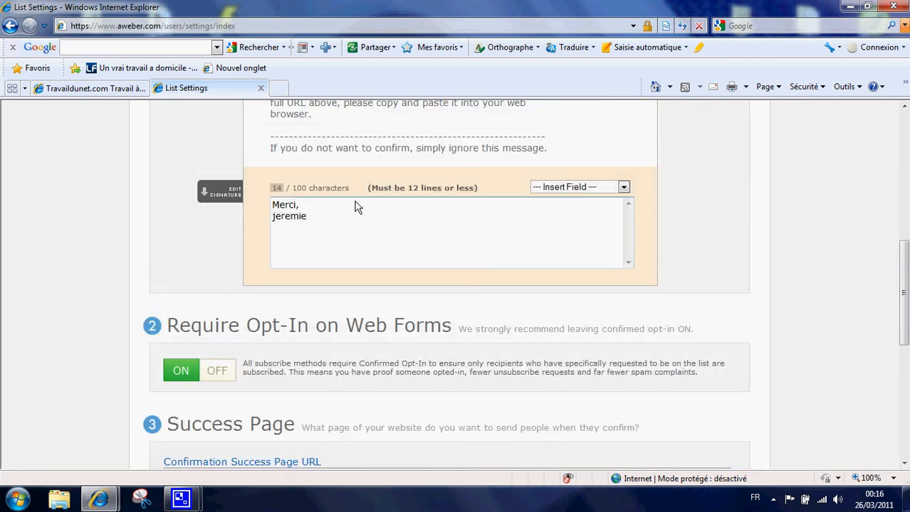
scroll(335, 235, up, 4)
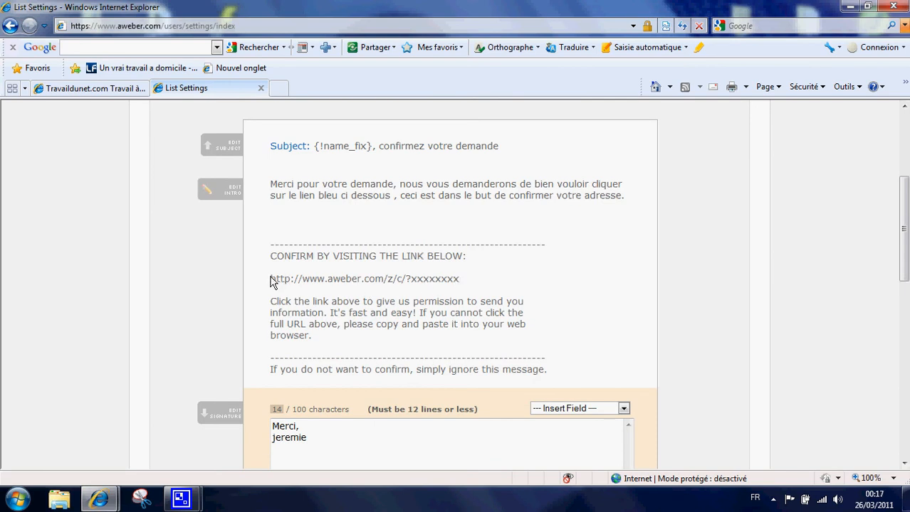
scroll(317, 283, down, 6)
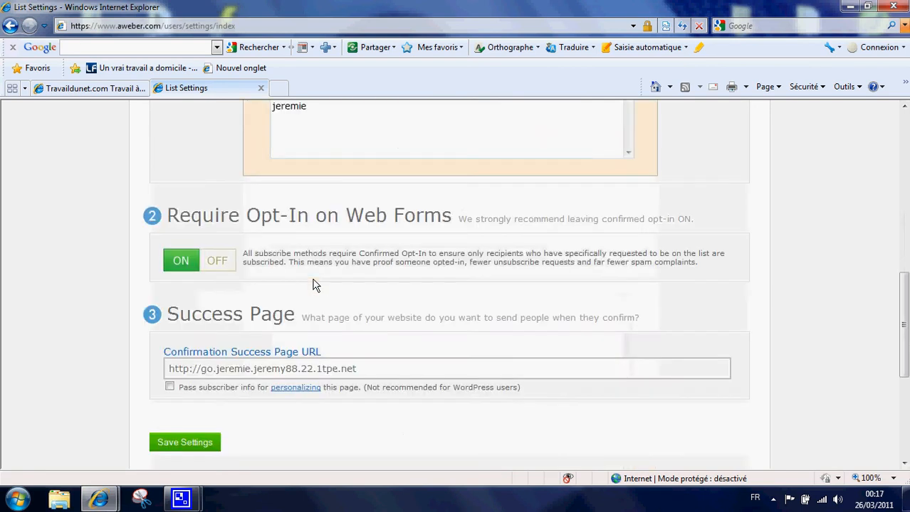
click(271, 258)
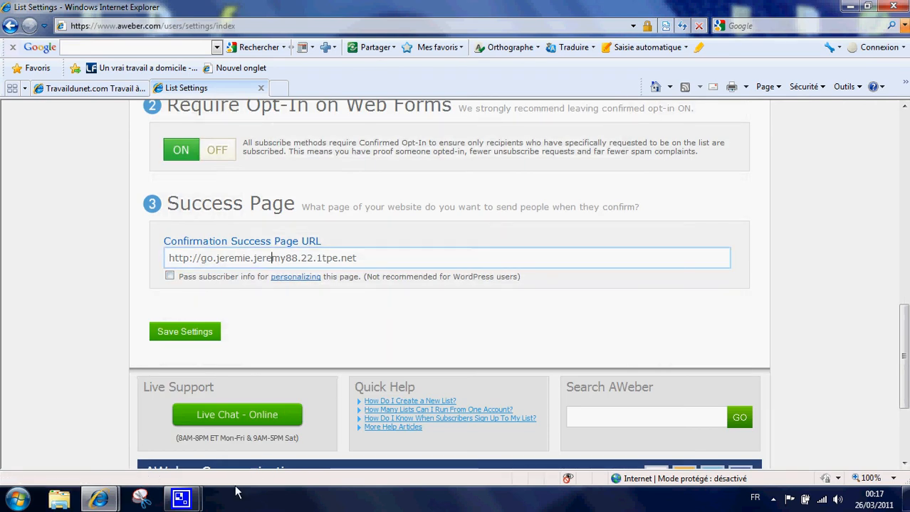
click(121, 89)
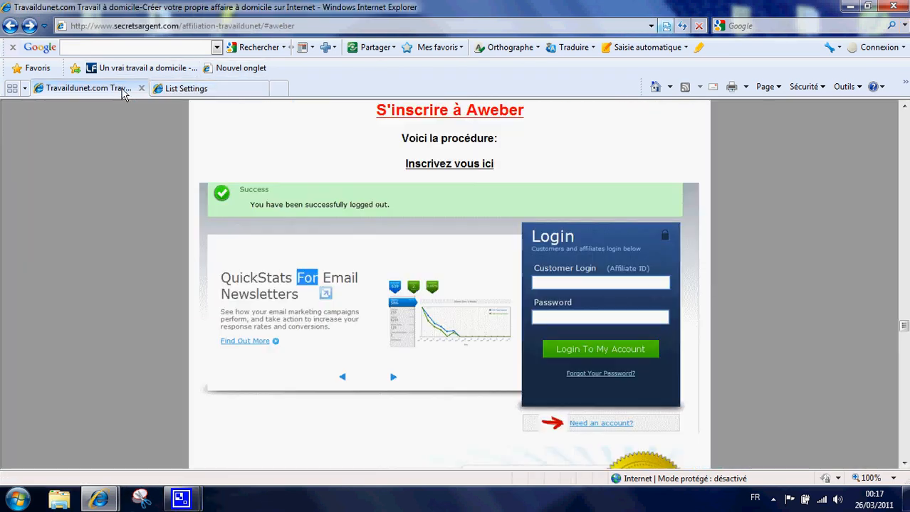
click(178, 89)
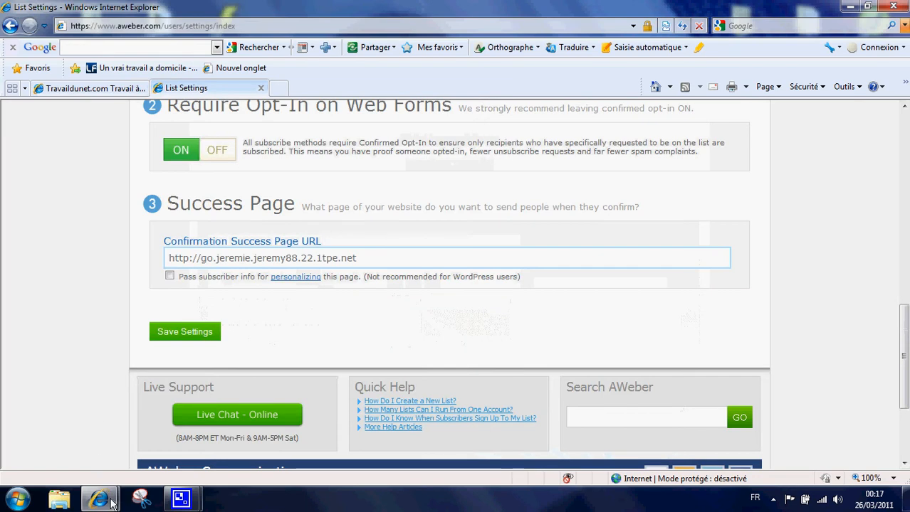
mouse_move(114, 502)
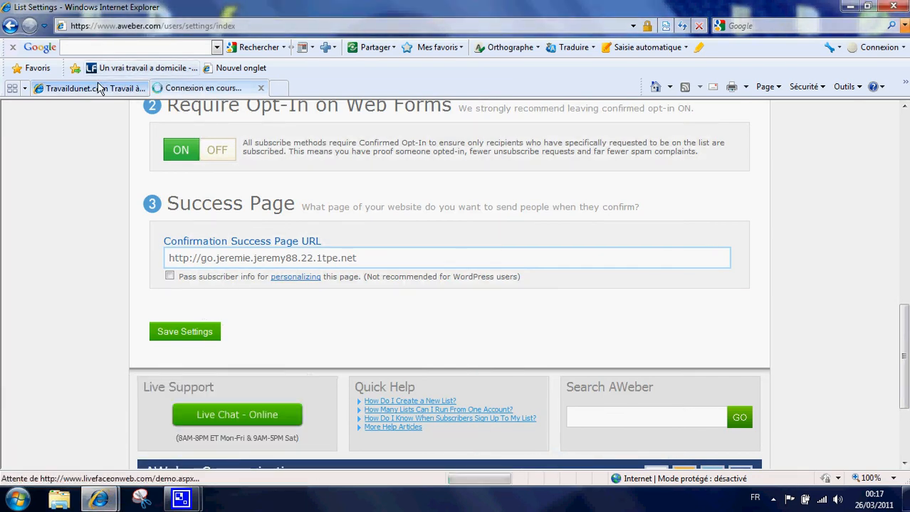
click(142, 89)
click(184, 89)
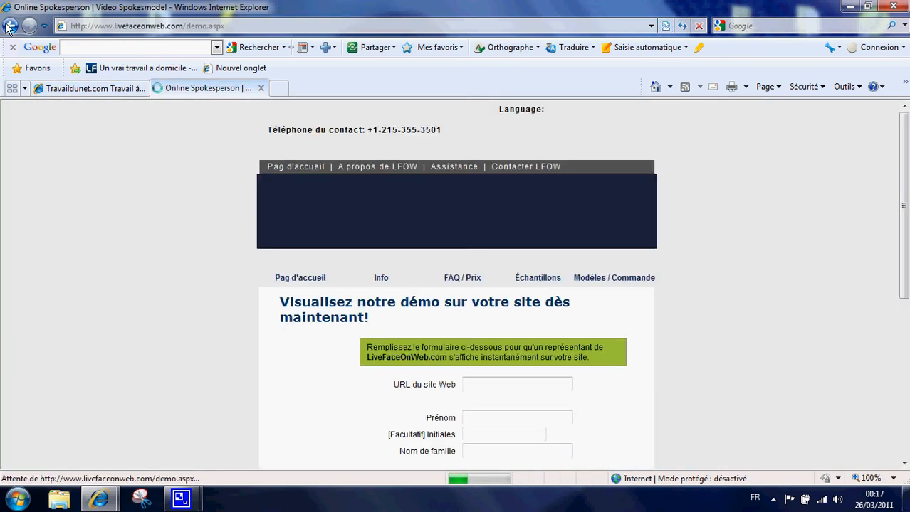
click(8, 27)
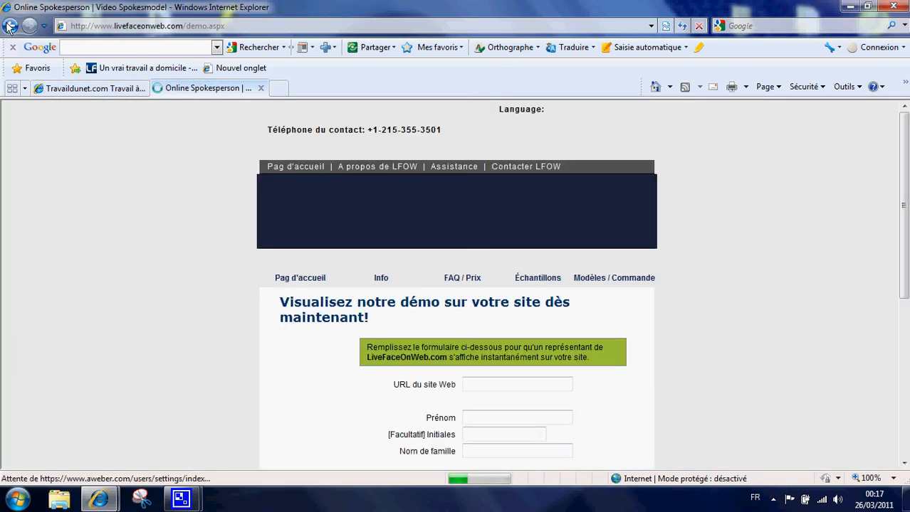
click(86, 90)
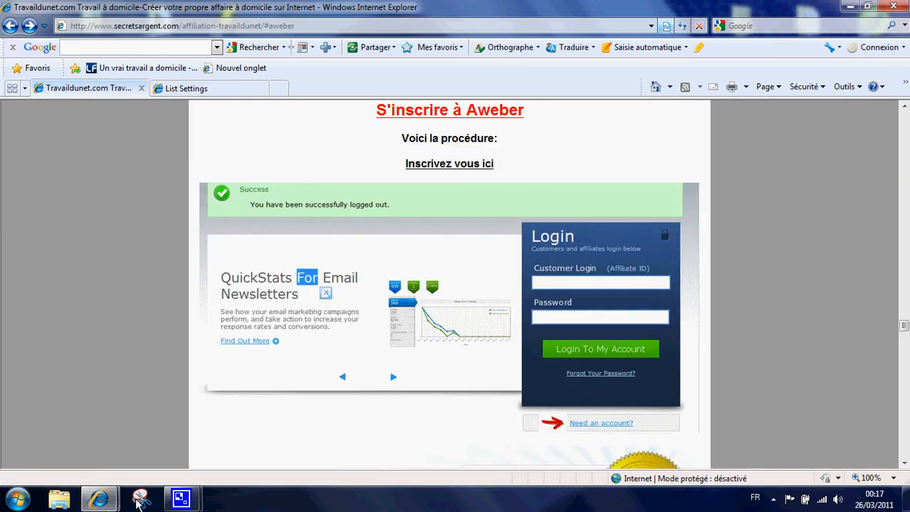
mouse_move(114, 505)
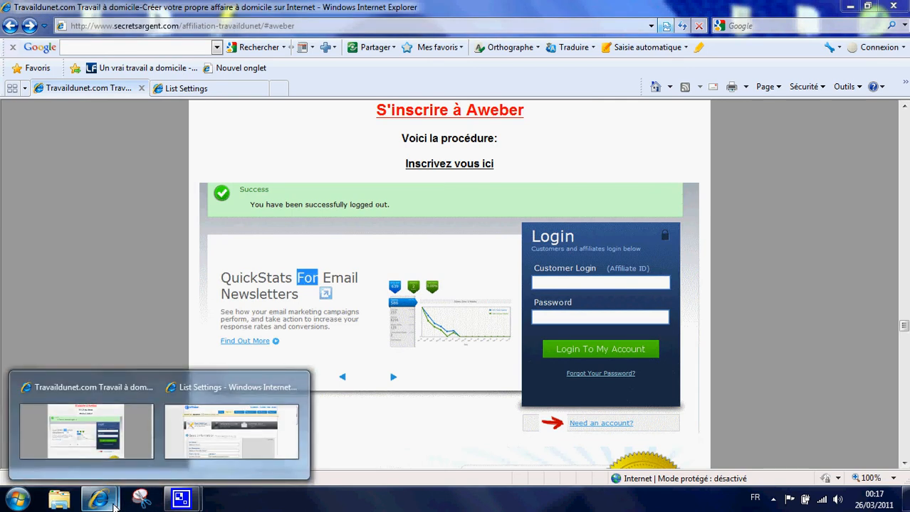
click(260, 430)
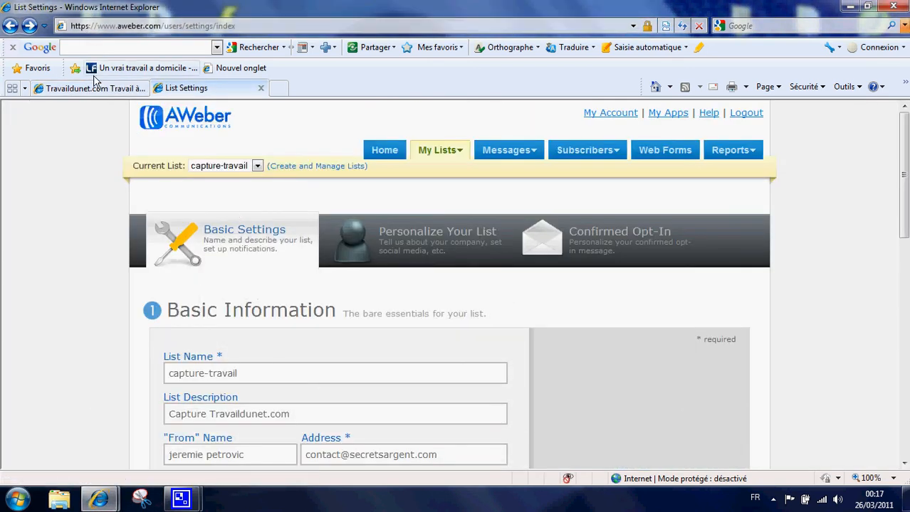
click(849, 7)
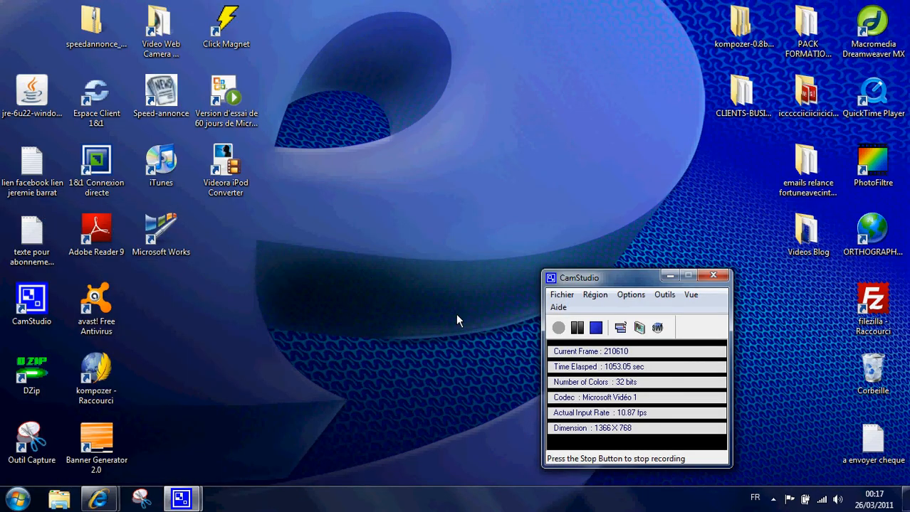
drag(608, 284, 537, 259)
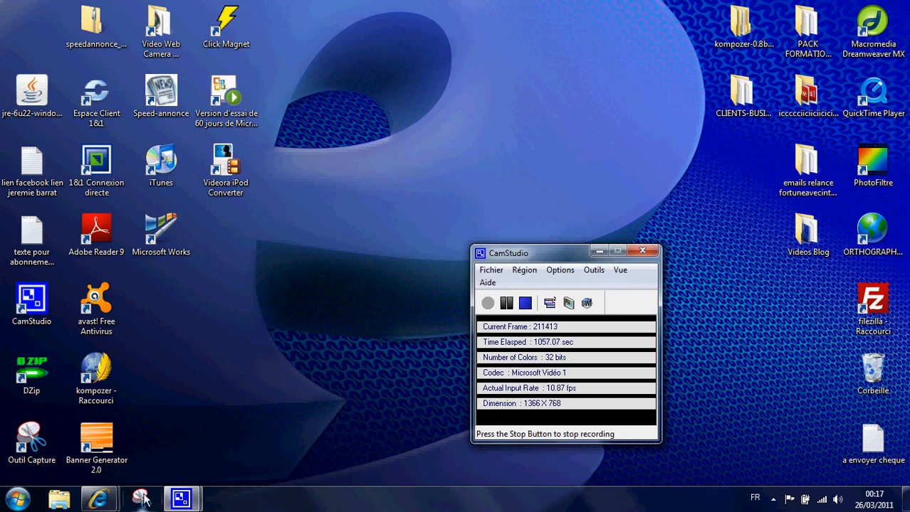
Return to the Travaildunet guide page and look through the instructions above its AWeber sign-up section
mouse_move(100, 504)
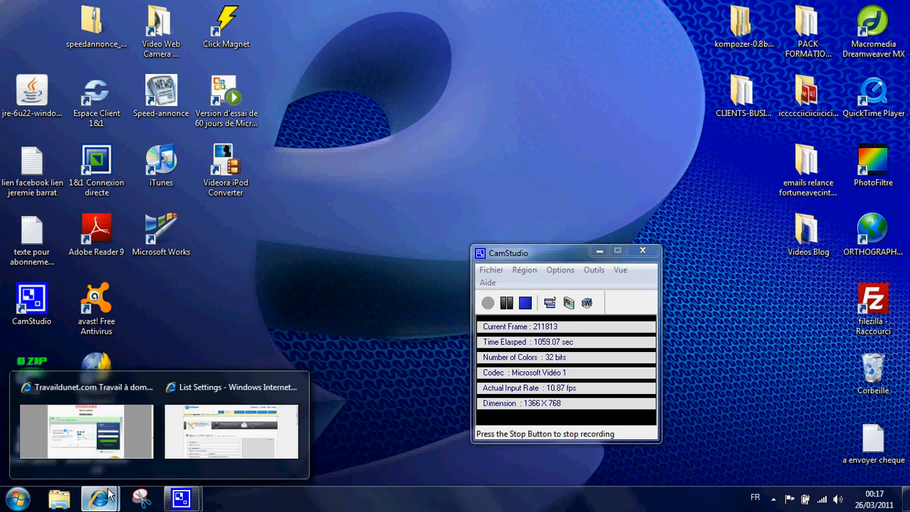
click(144, 461)
scroll(231, 102, up, 3)
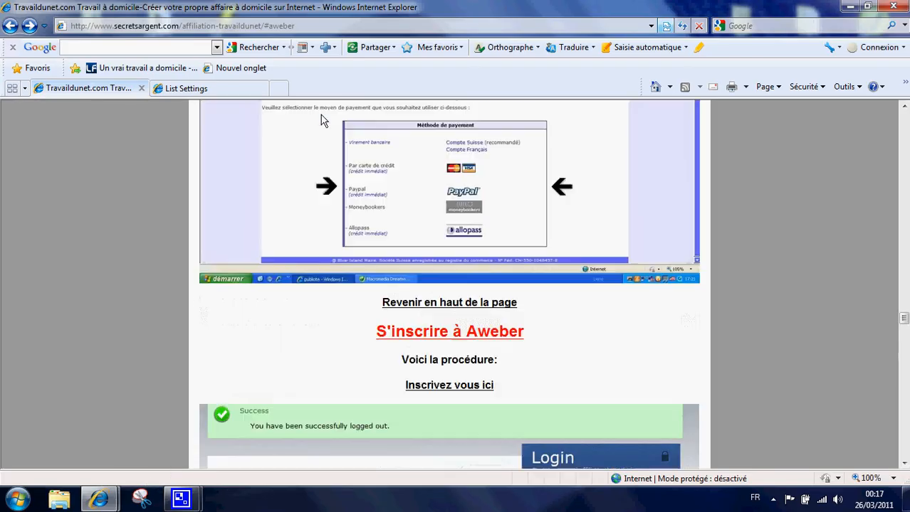
scroll(284, 118, up, 6)
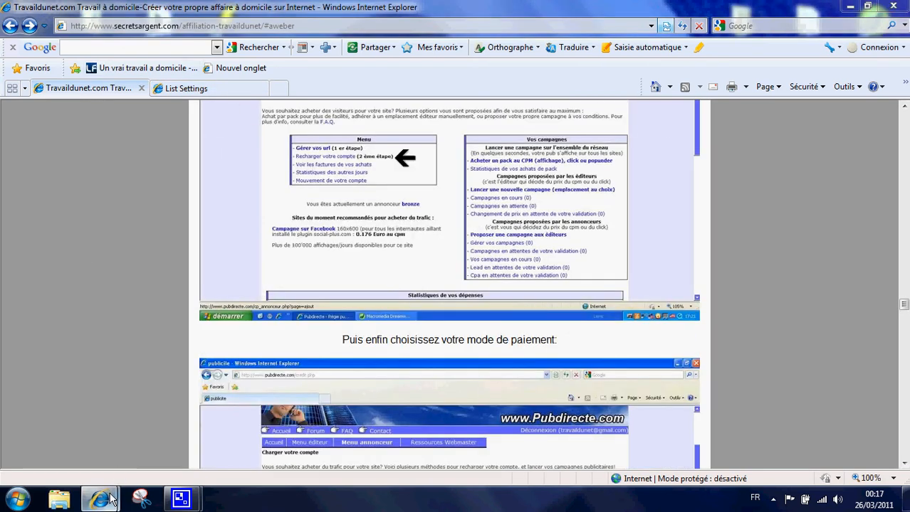
Go back to the AWeber List Settings and review the list's Basic Information and Notifications sections
mouse_move(99, 499)
click(219, 443)
scroll(318, 325, down, 3)
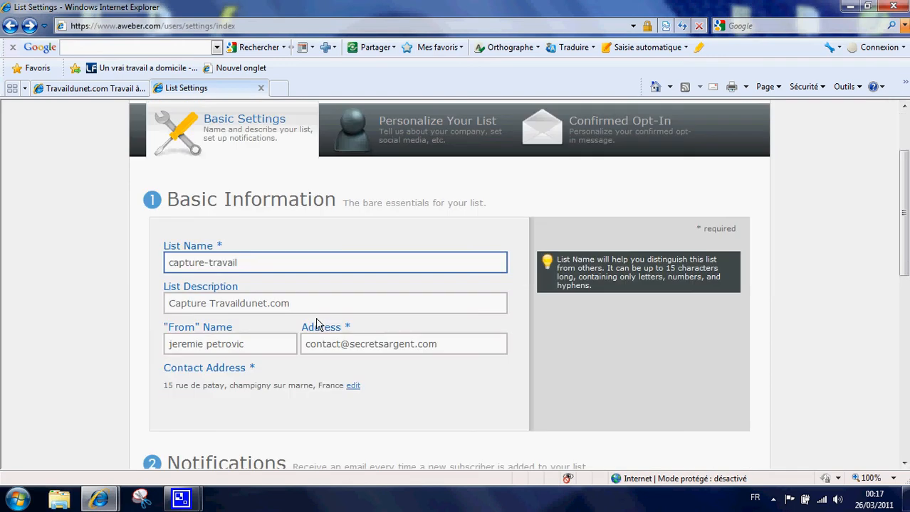
scroll(241, 311, down, 4)
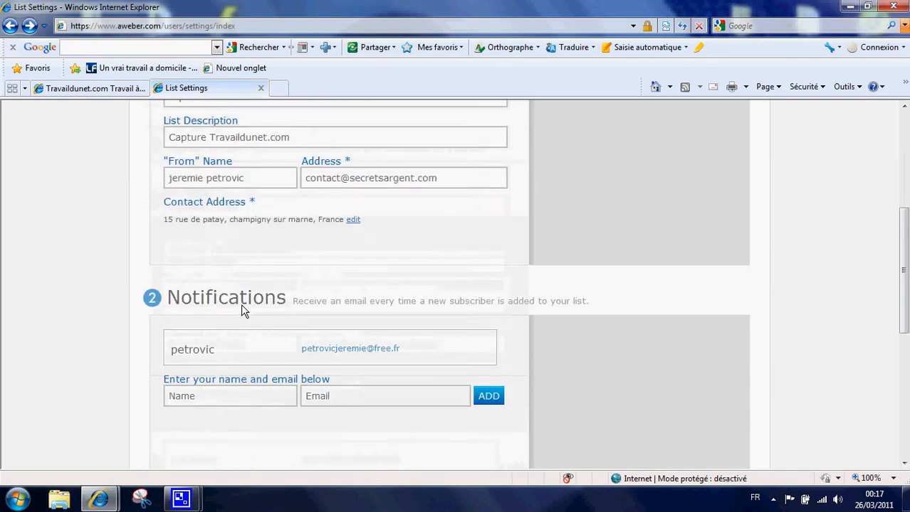
Open the list's Confirmed Opt-In settings and review the confirmation message, the web form opt-in requirement and the success page
scroll(242, 311, up, 2)
scroll(241, 304, up, 2)
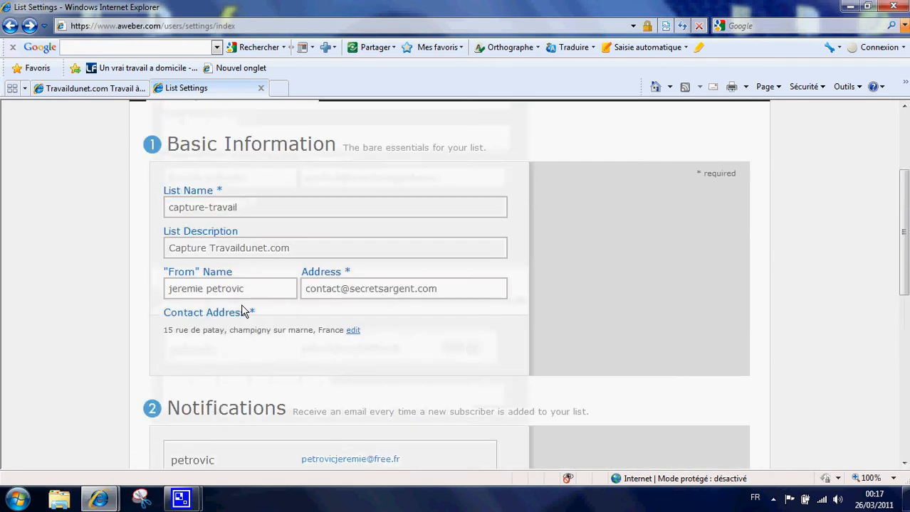
scroll(240, 303, up, 3)
click(587, 245)
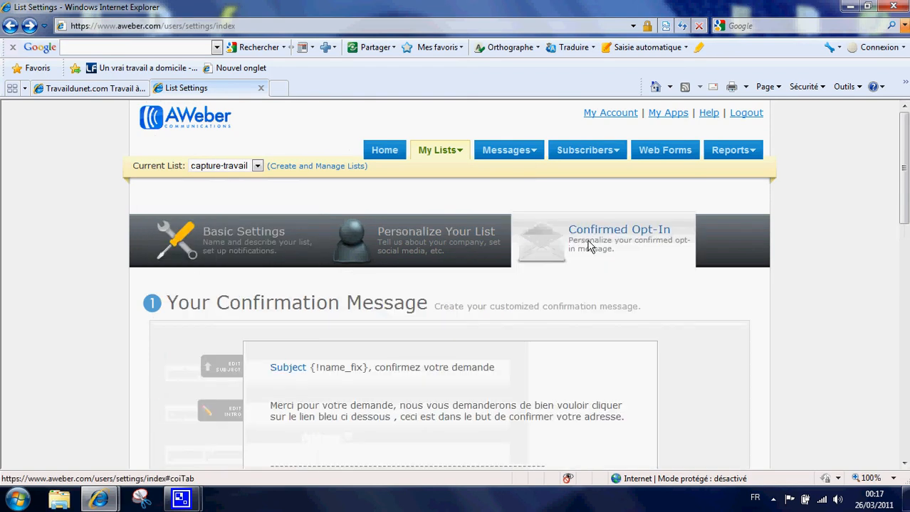
scroll(357, 306, down, 3)
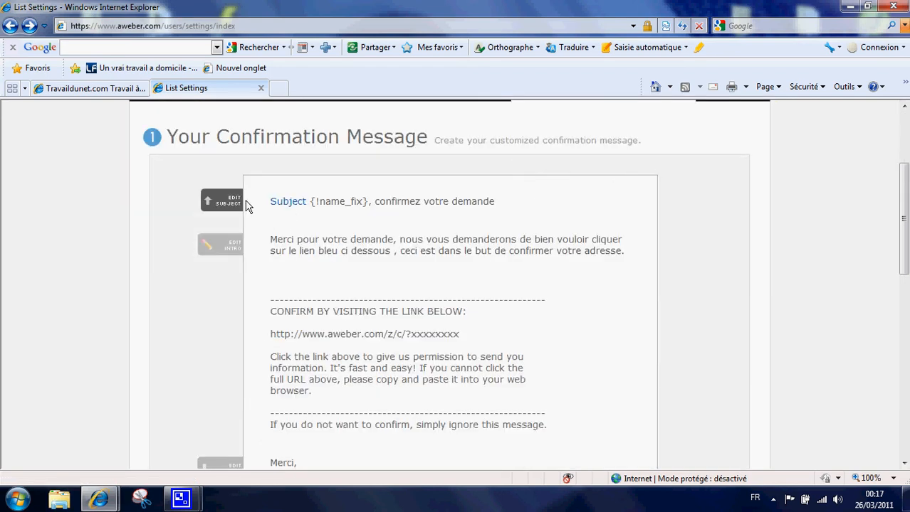
scroll(216, 291, down, 1)
scroll(217, 293, down, 3)
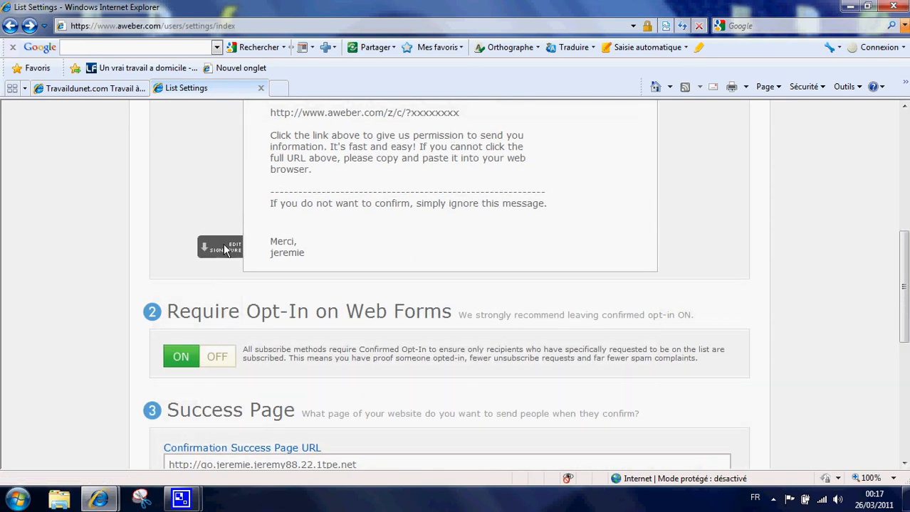
scroll(204, 210, down, 1)
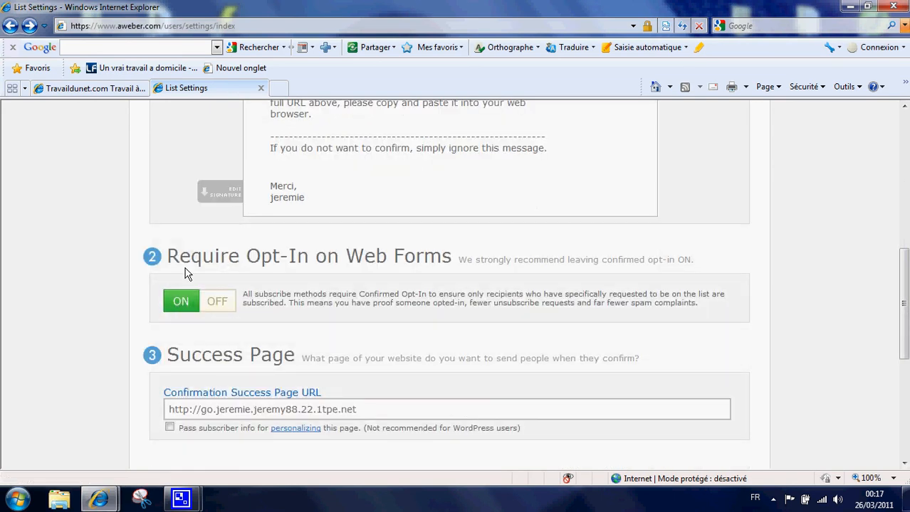
scroll(183, 272, down, 2)
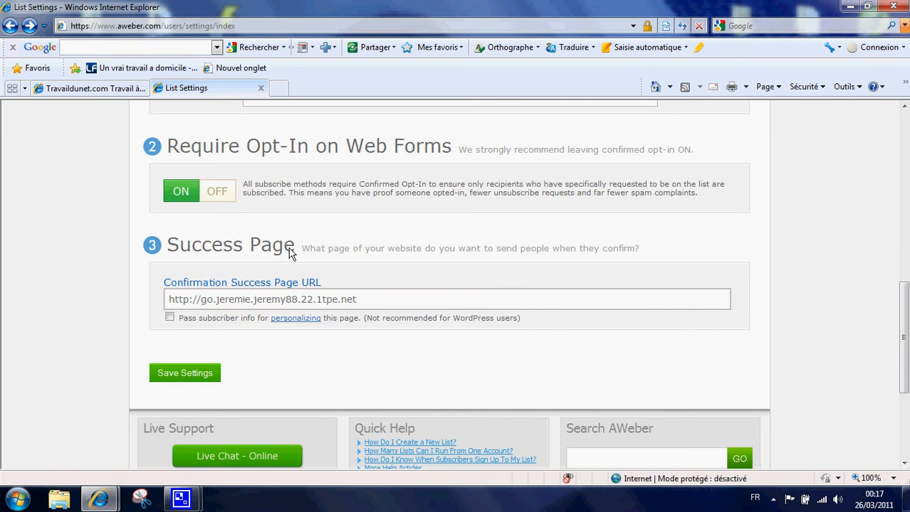
Recheck the confirmation message and put the cursor in the Confirmation Success Page URL field
scroll(390, 268, up, 6)
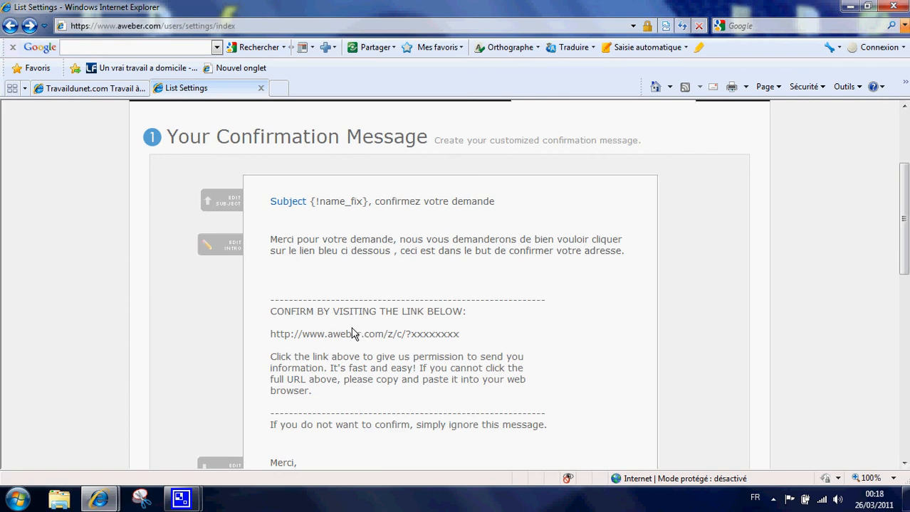
scroll(354, 340, down, 5)
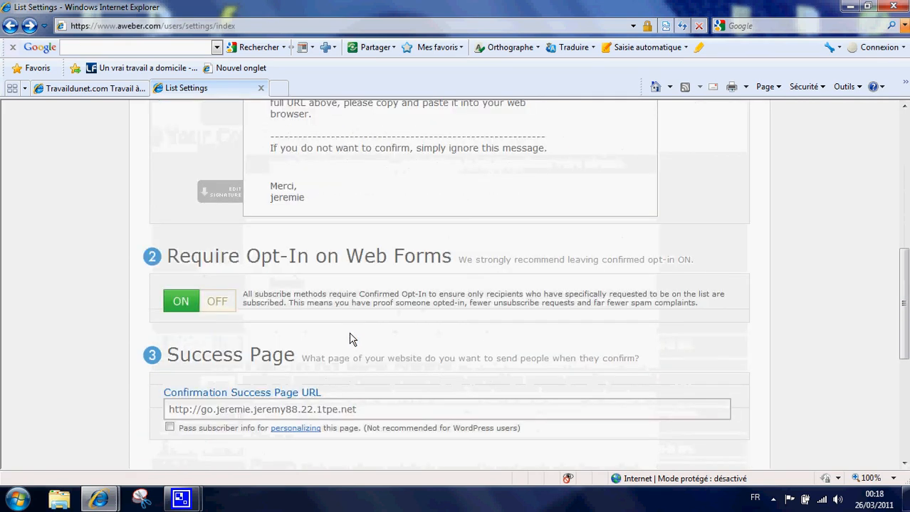
click(370, 306)
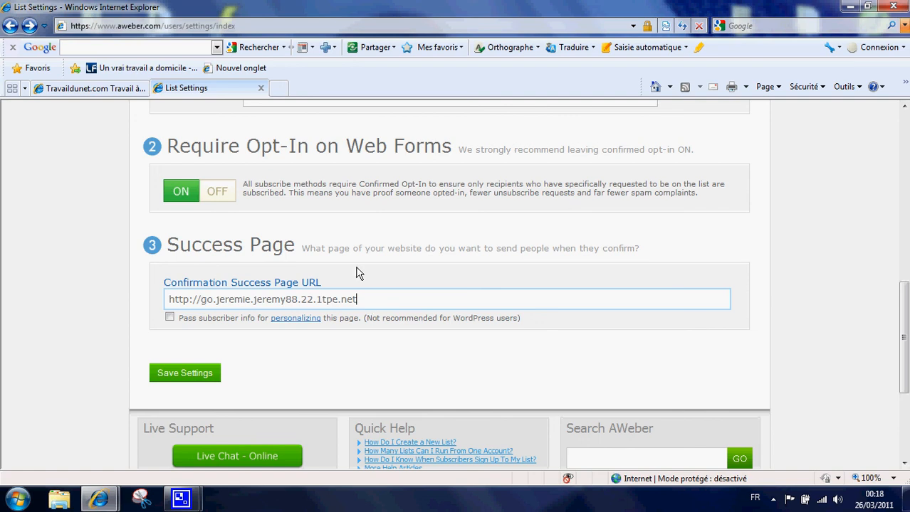
Search Google for 1tpe in a new browser tab and open the 1TPE.com site
click(277, 89)
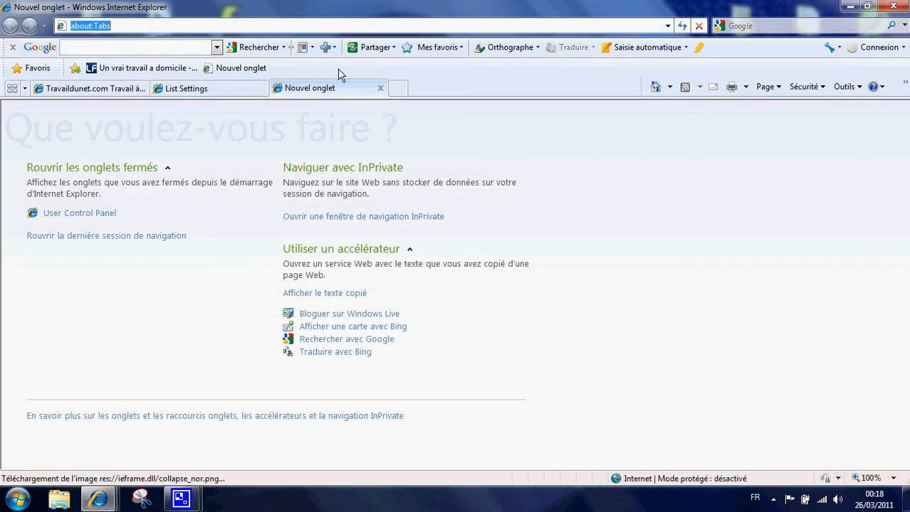
click(654, 86)
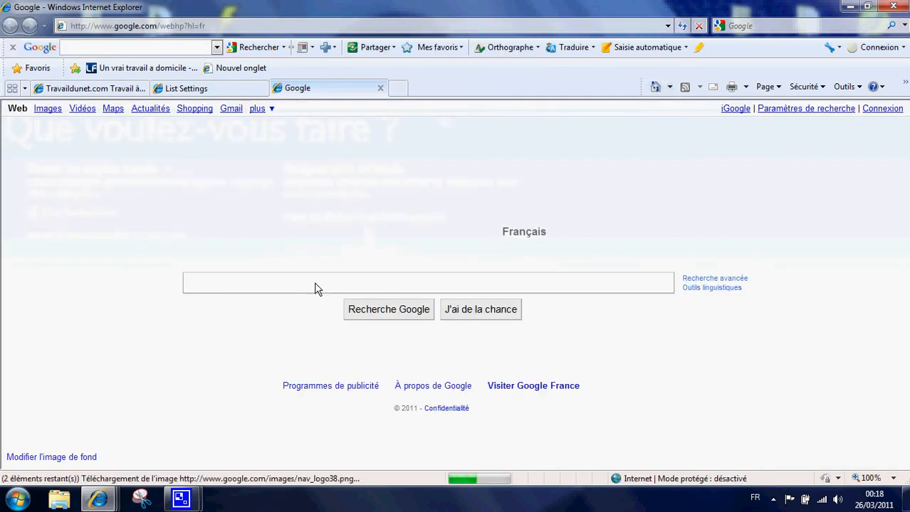
text(1tpe)
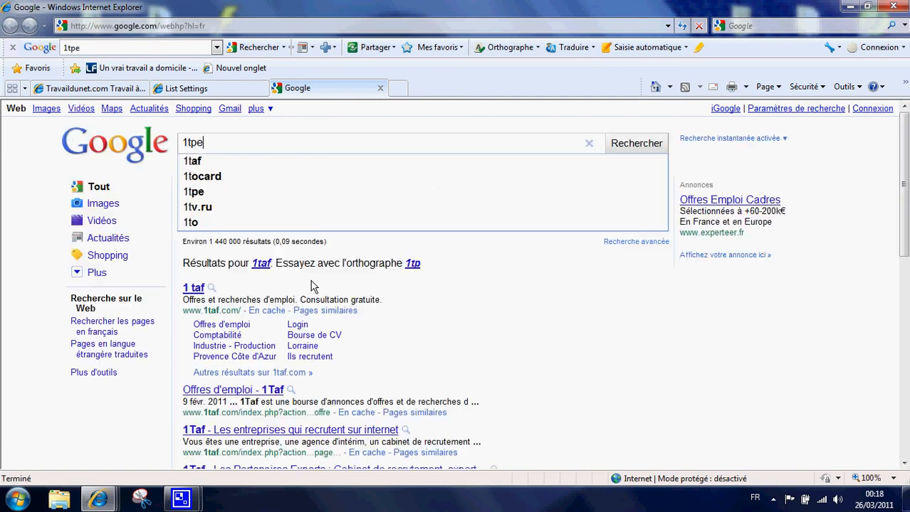
key(Return)
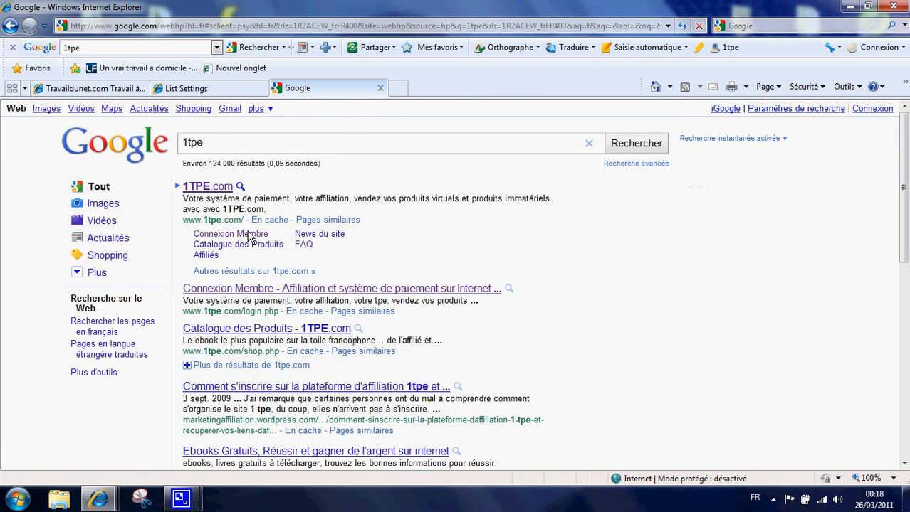
click(208, 188)
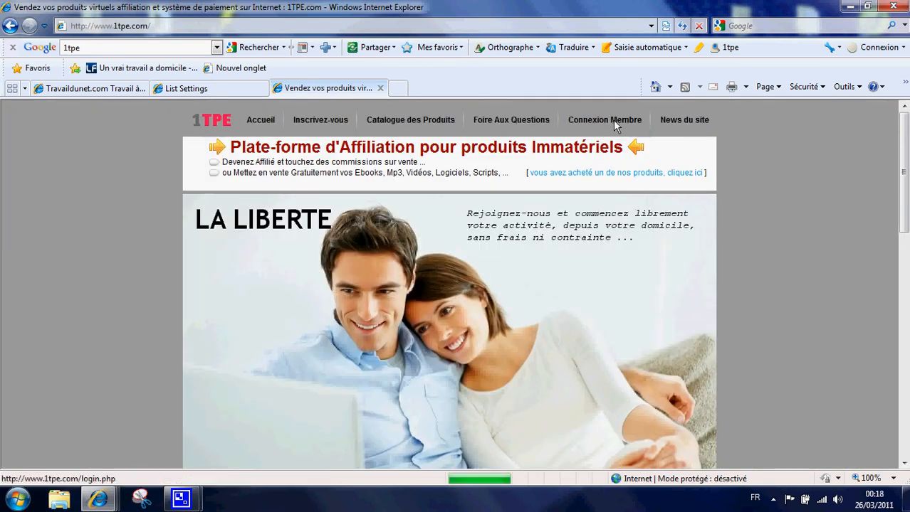
Open the 1TPE member login page and log in to the account with its password
click(611, 119)
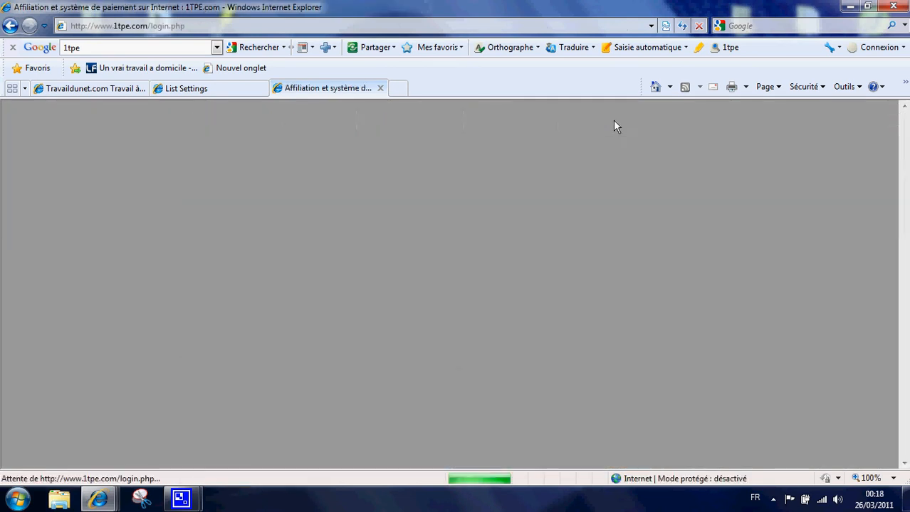
scroll(378, 202, down, 3)
scroll(377, 202, down, 2)
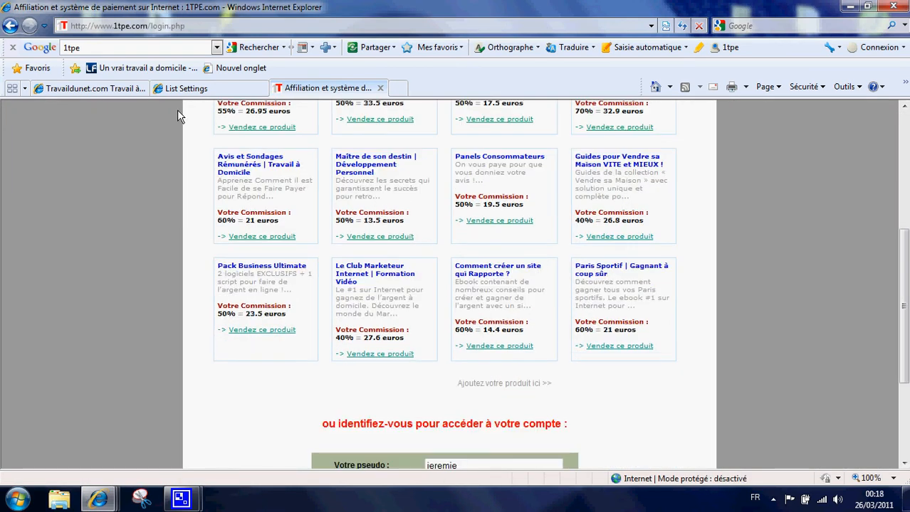
scroll(177, 110, up, 3)
scroll(278, 179, down, 5)
click(448, 381)
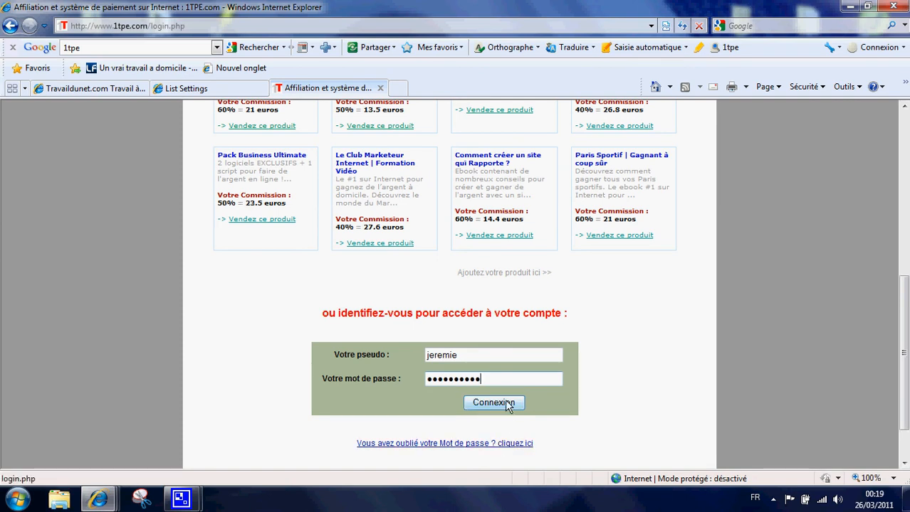
click(473, 404)
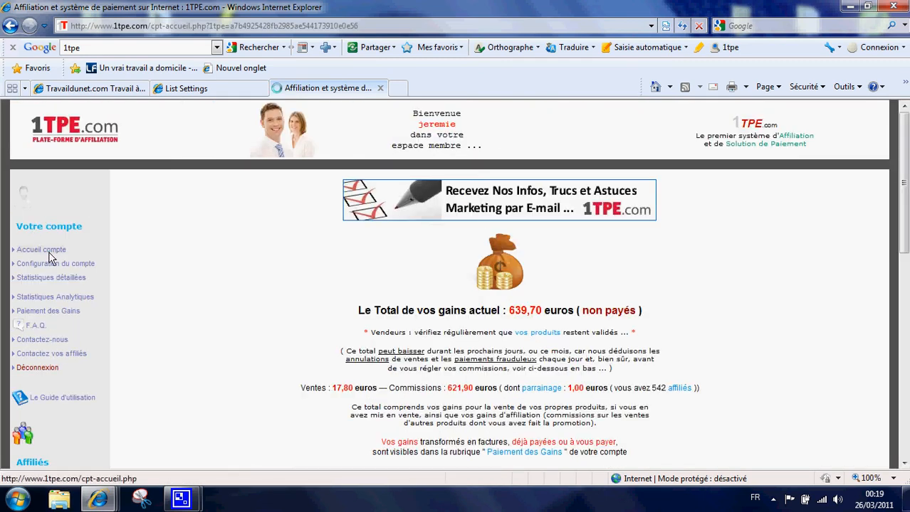
Open the Promotion des produits page in the Affiliés section of the 1TPE account
click(49, 251)
scroll(77, 261, down, 3)
click(60, 155)
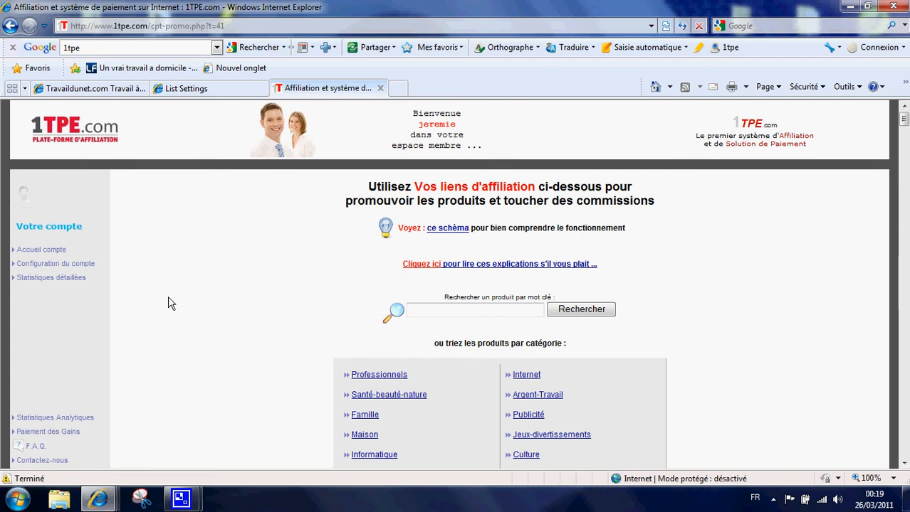
scroll(157, 335, down, 3)
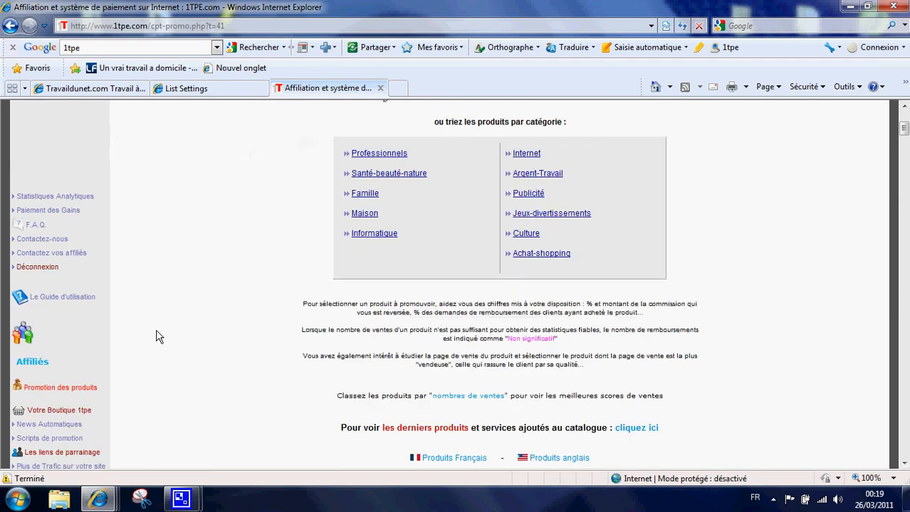
click(57, 391)
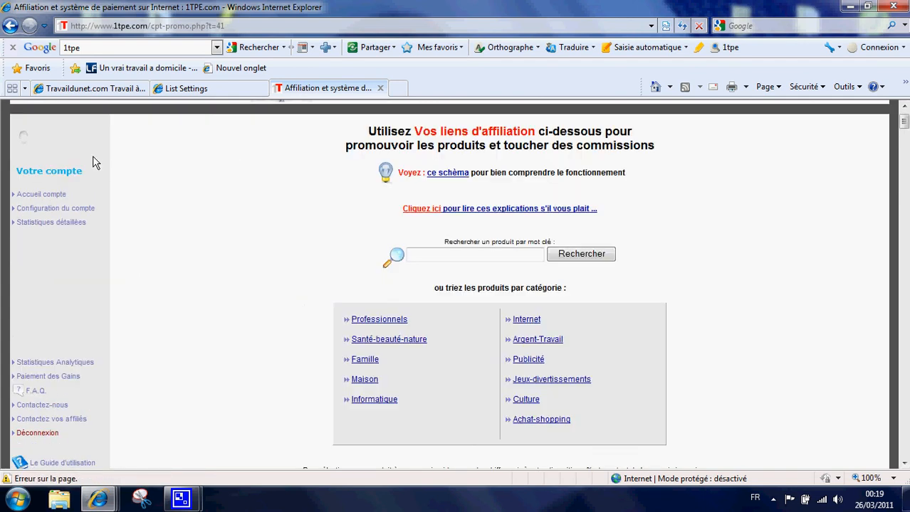
scroll(69, 243, down, 3)
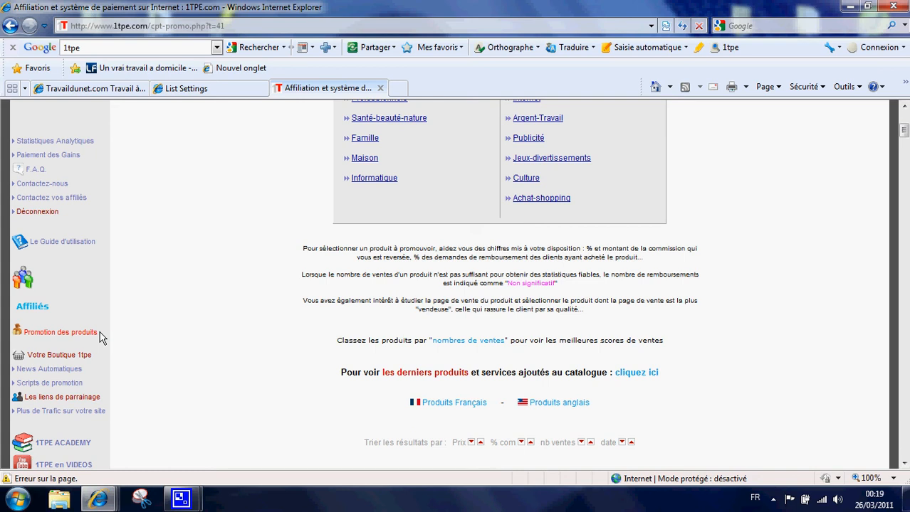
click(73, 332)
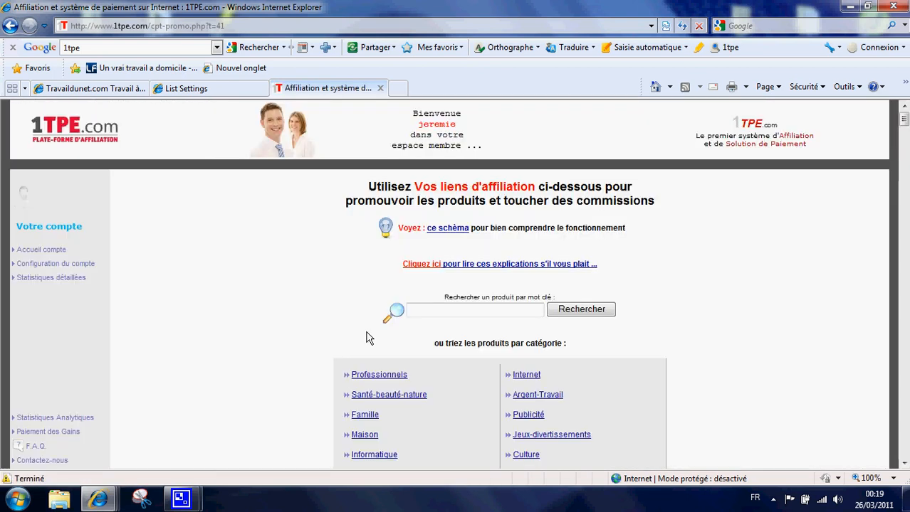
Search the 1TPE products by keyword for "votre site clef en main"
scroll(367, 337, down, 2)
click(417, 201)
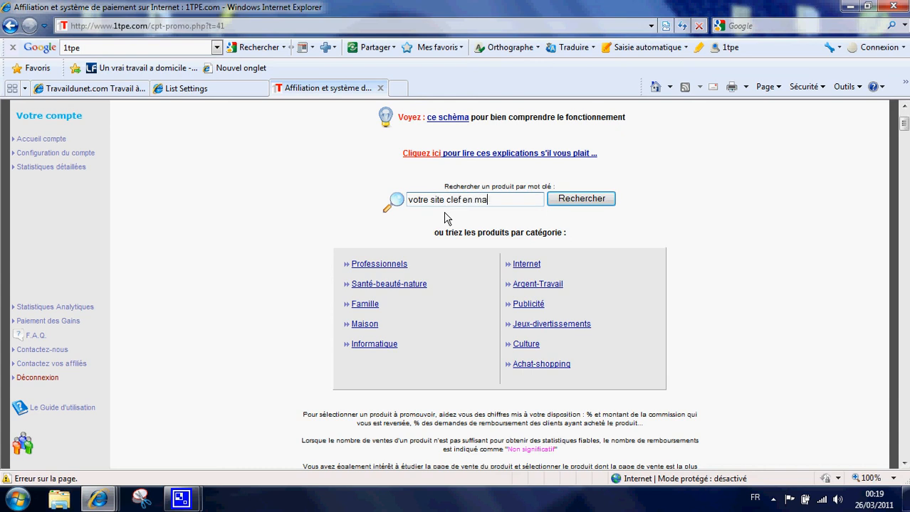
key(Return)
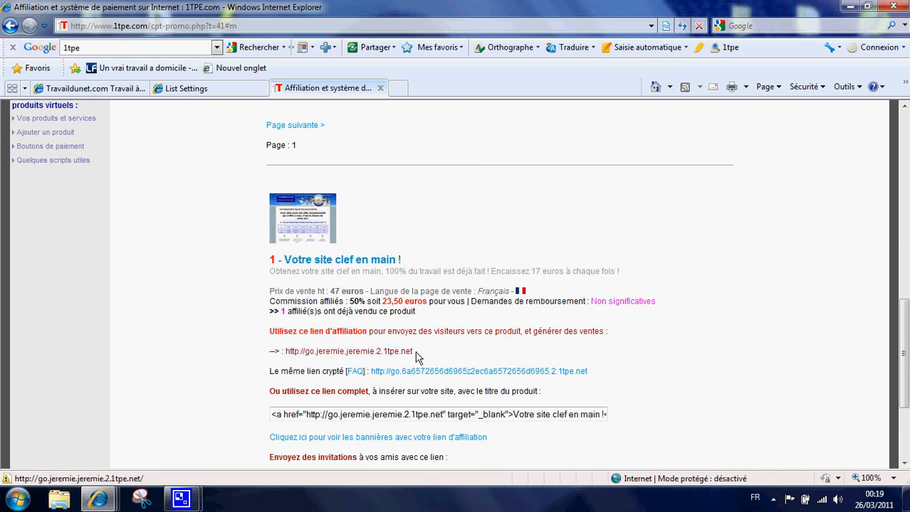
Copy the uncrypted affiliate link of the product "Votre site clef en main !"
drag(412, 352, 295, 352)
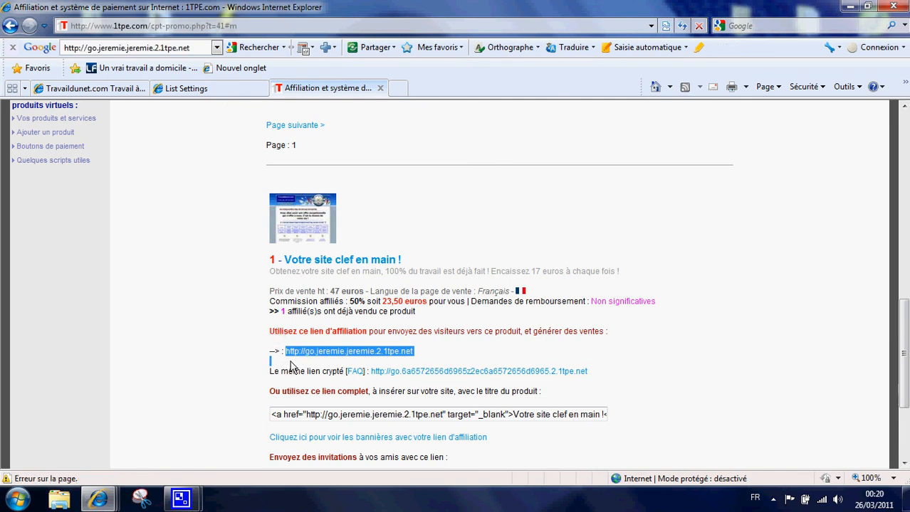
click(288, 361)
click(413, 351)
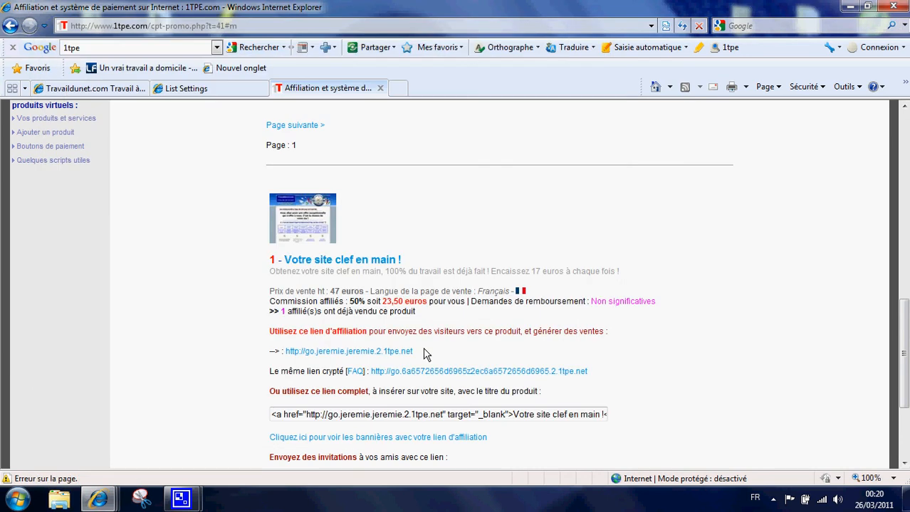
drag(413, 352, 286, 354)
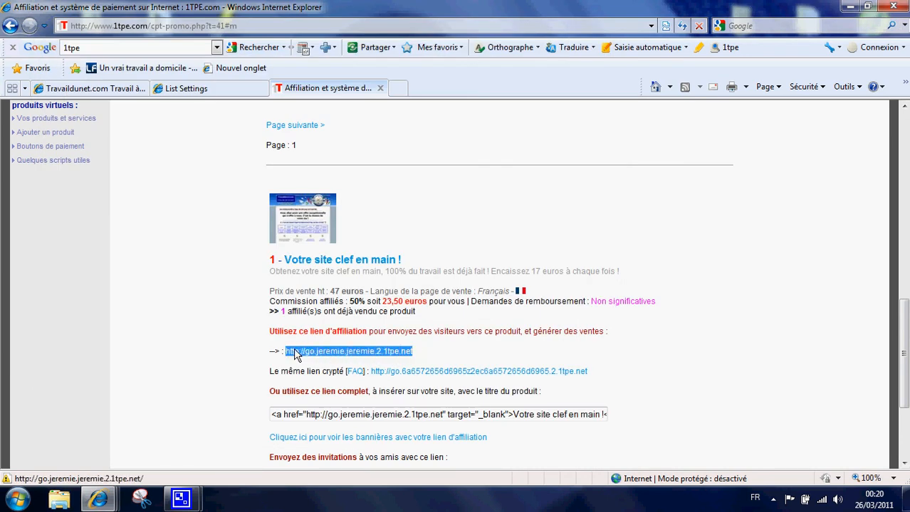
right_click(298, 354)
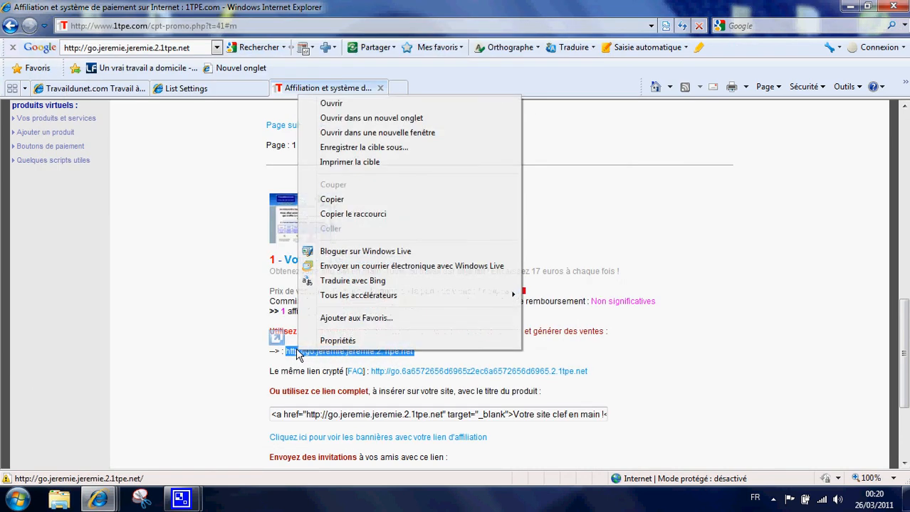
click(333, 200)
click(444, 344)
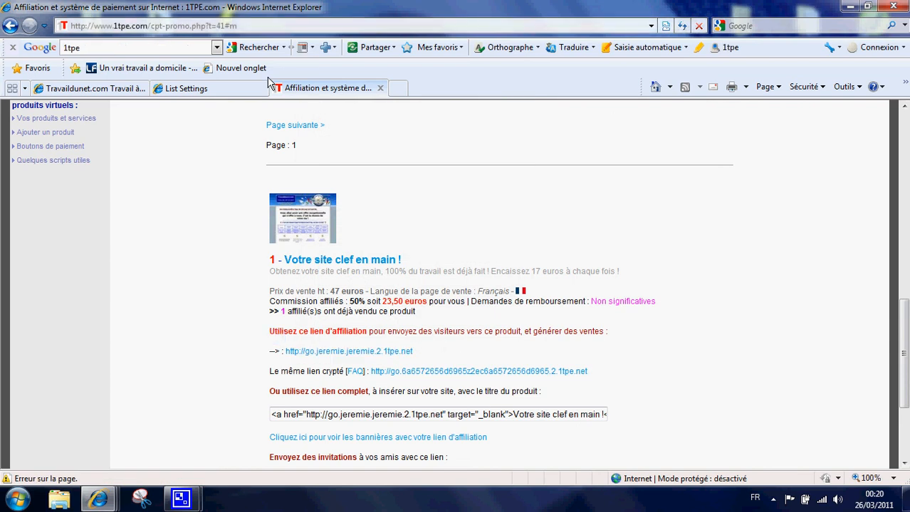
Return to the AWeber List Settings and replace the Confirmation Success Page URL with the copied 1TPE affiliate link
click(214, 88)
drag(359, 305, 164, 293)
click(166, 297)
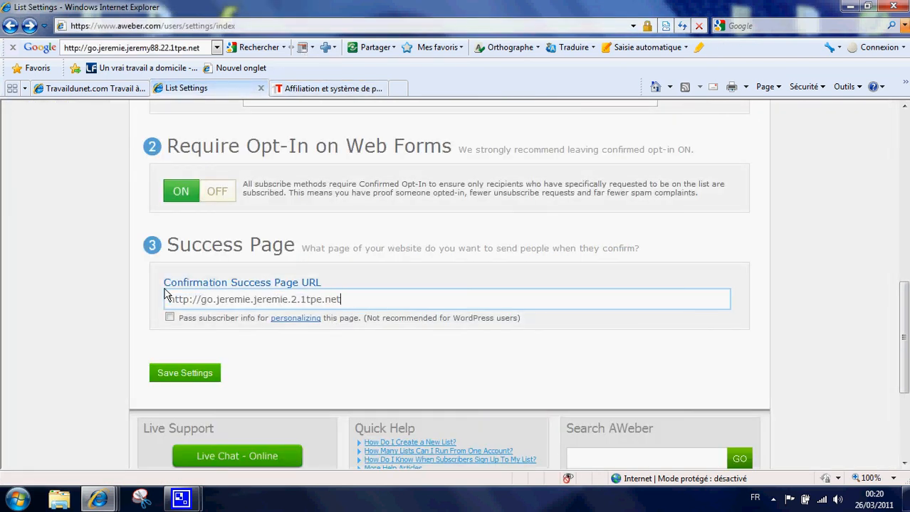
Go over the Confirmed Opt-In page again, from the confirmation message to the Require Opt-In on Web Forms setting
scroll(335, 249, up, 5)
scroll(335, 251, up, 2)
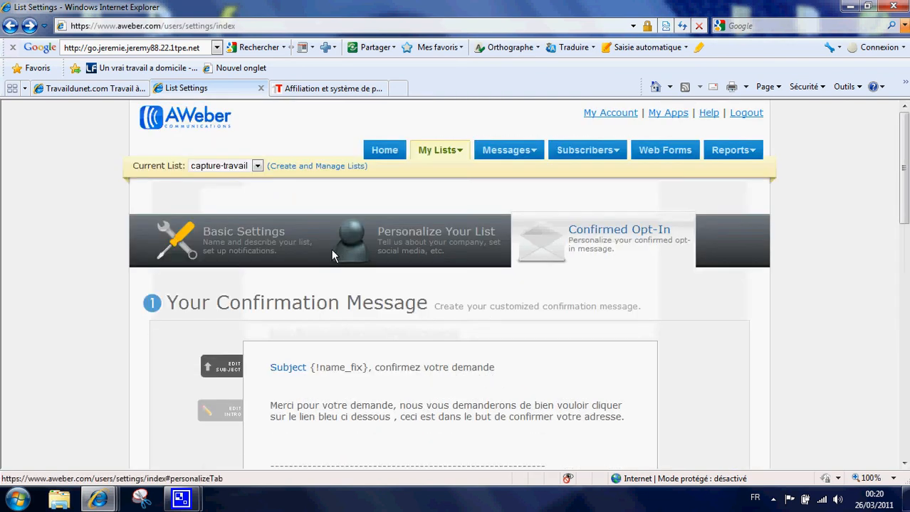
scroll(284, 249, down, 2)
scroll(341, 227, down, 2)
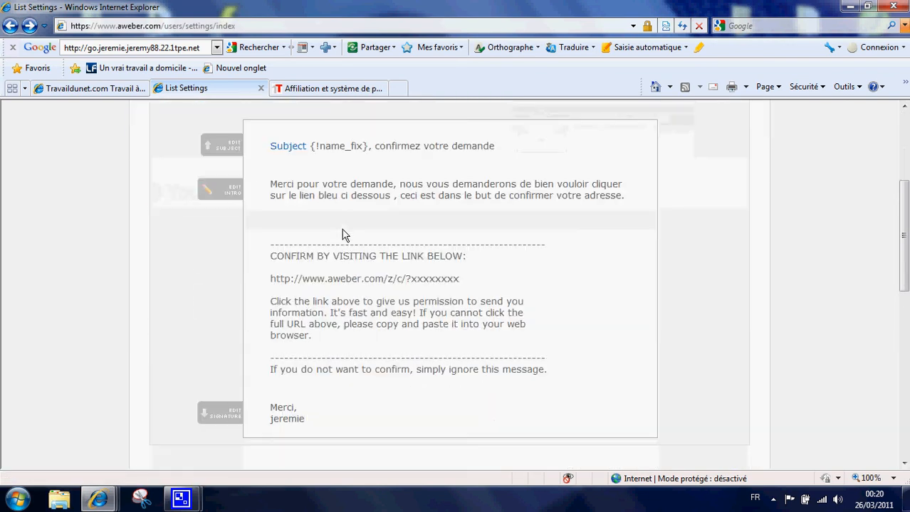
scroll(342, 236, up, 2)
scroll(341, 237, down, 4)
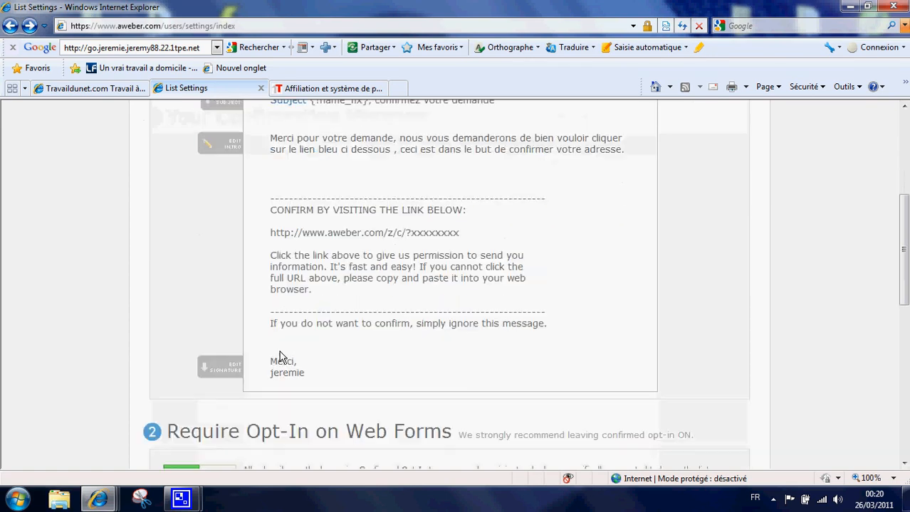
scroll(258, 248, down, 1)
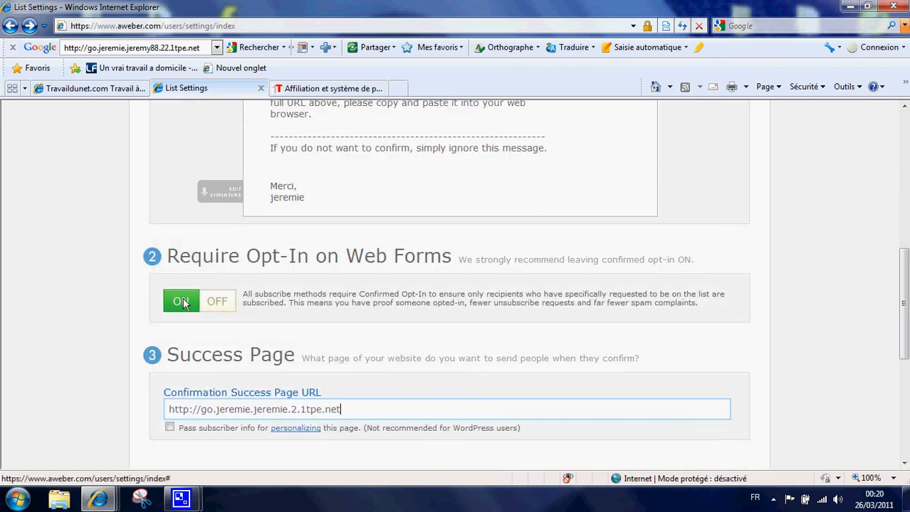
Try replacing the first username in the Confirmation Success Page URL with another sample first name
scroll(335, 136, up, 3)
scroll(334, 227, up, 3)
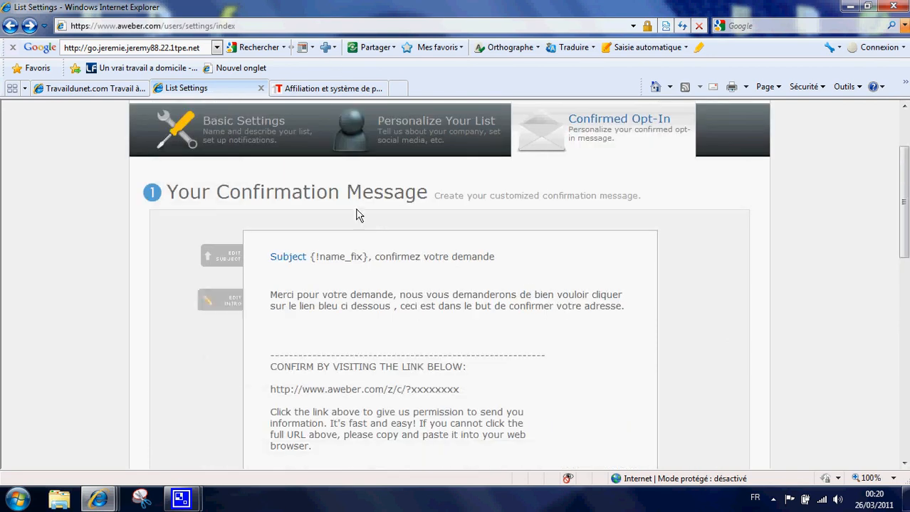
scroll(253, 285, down, 4)
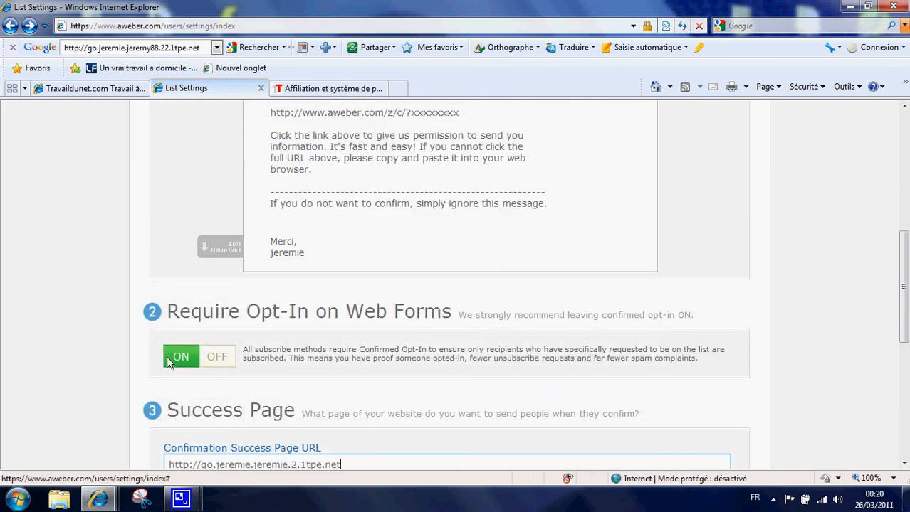
scroll(224, 343, down, 2)
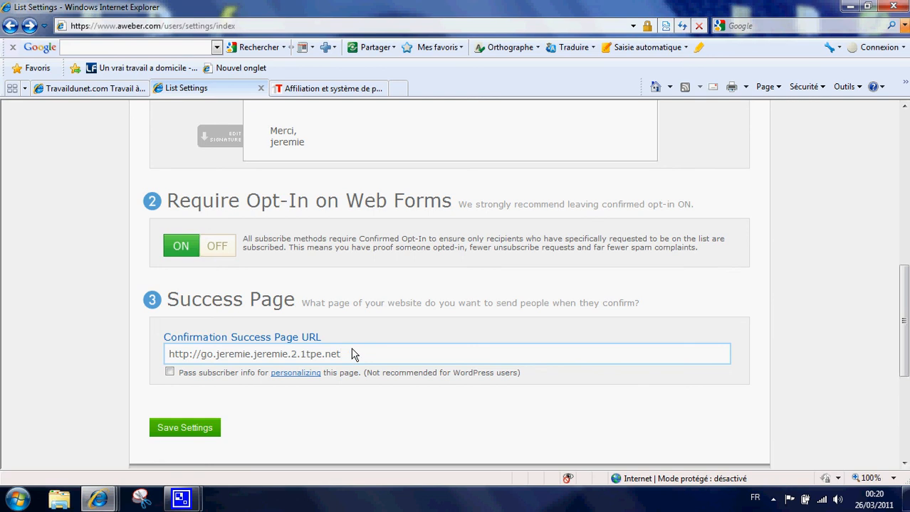
click(349, 358)
drag(251, 356, 217, 356)
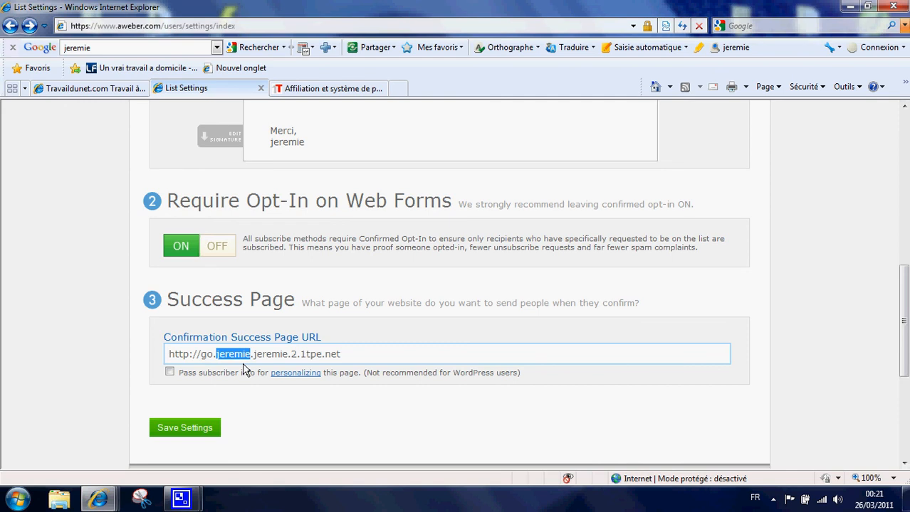
click(251, 356)
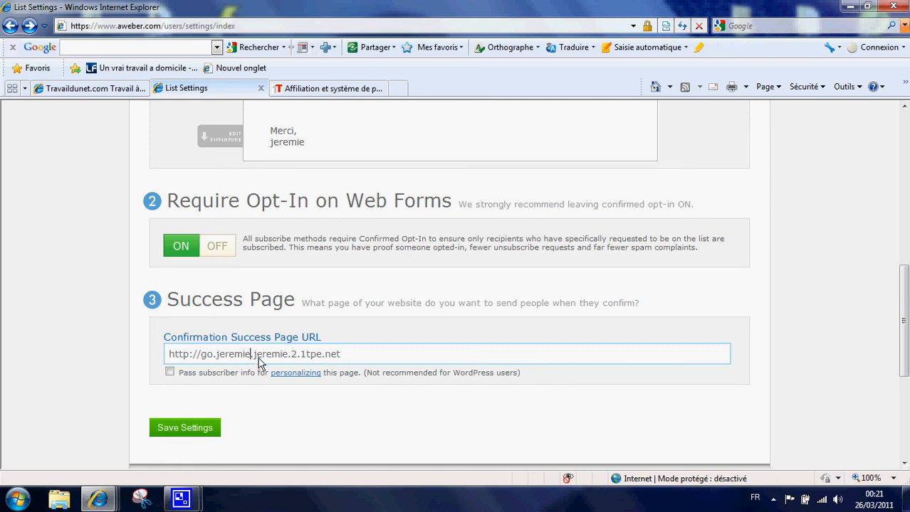
key(BackSpace)
key(BackSpace)
key(BackSpace)
key(BackSpace)
key(BackSpace)
key(BackSpace)
key(BackSpace)
key(BackSpace)
text(mic)
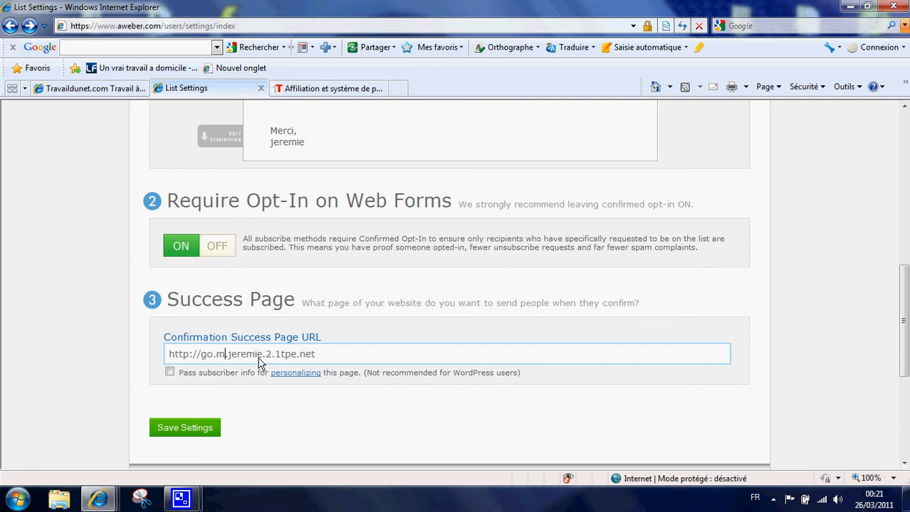
text(hel)
Restore the original first username in the Confirmation Success Page URL
key(BackSpace)
key(BackSpace)
key(BackSpace)
key(BackSpace)
key(BackSpace)
key(BackSpace)
text(jeremie)
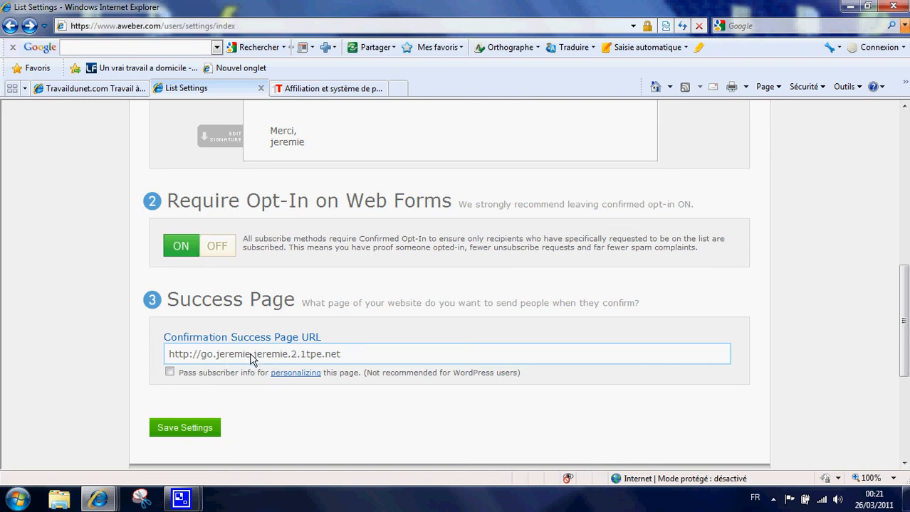
Try the sample username "lolo" in place of the first username in the Confirmation Success Page URL
drag(250, 355, 216, 359)
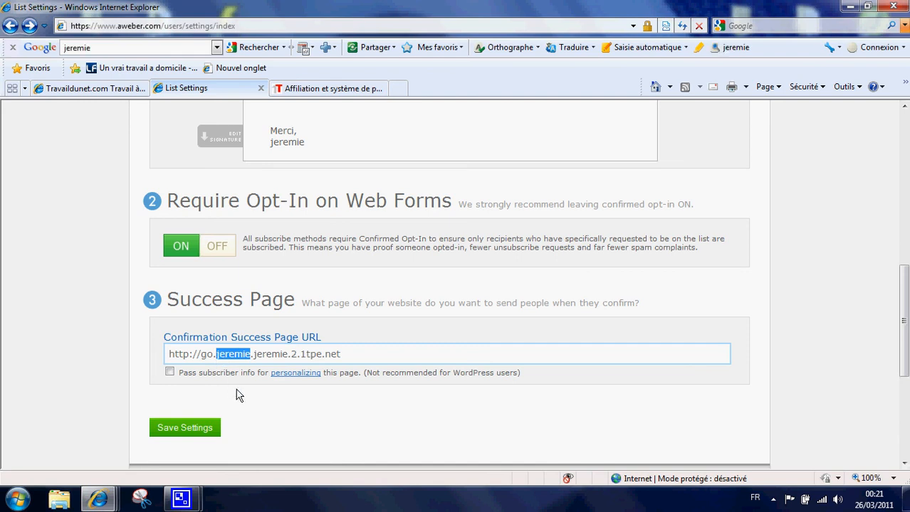
key(BackSpace)
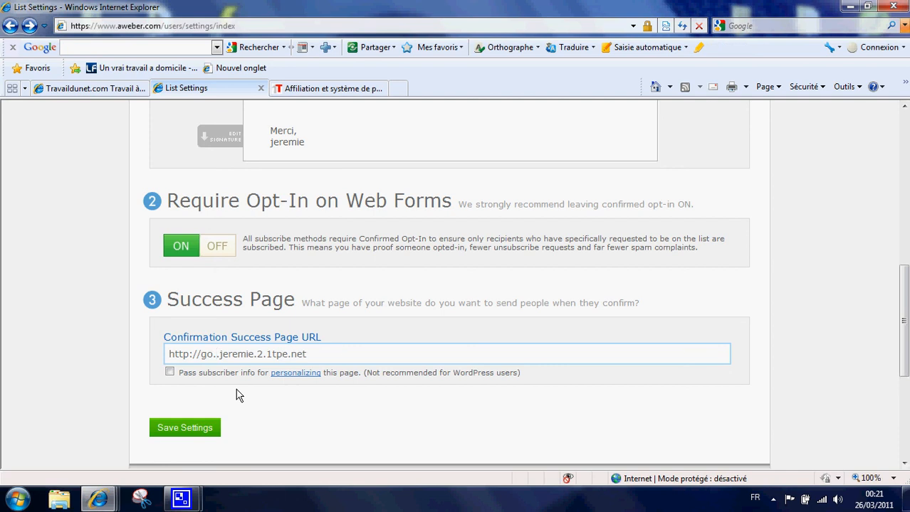
text(lolo)
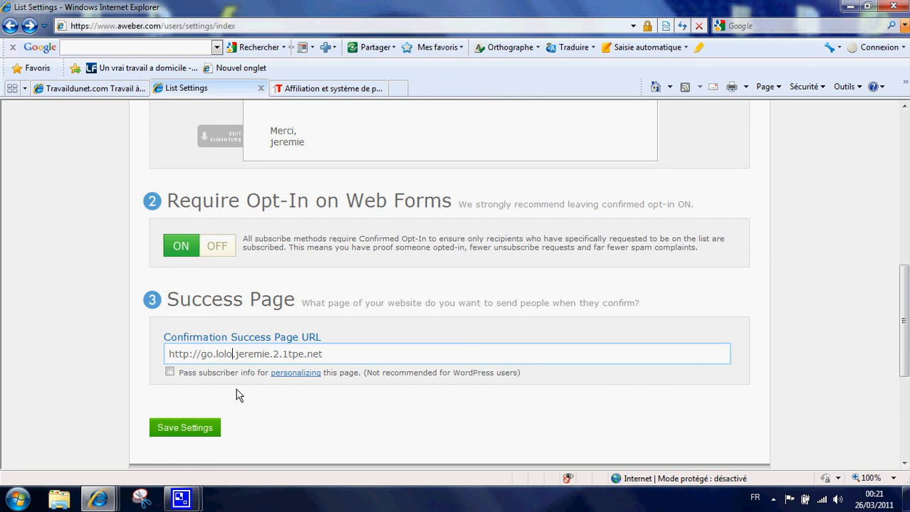
Remove the sample username "lolo" and undo the edit to bring back the original success page link
key(BackSpace)
key(BackSpace)
key(BackSpace)
key(BackSpace)
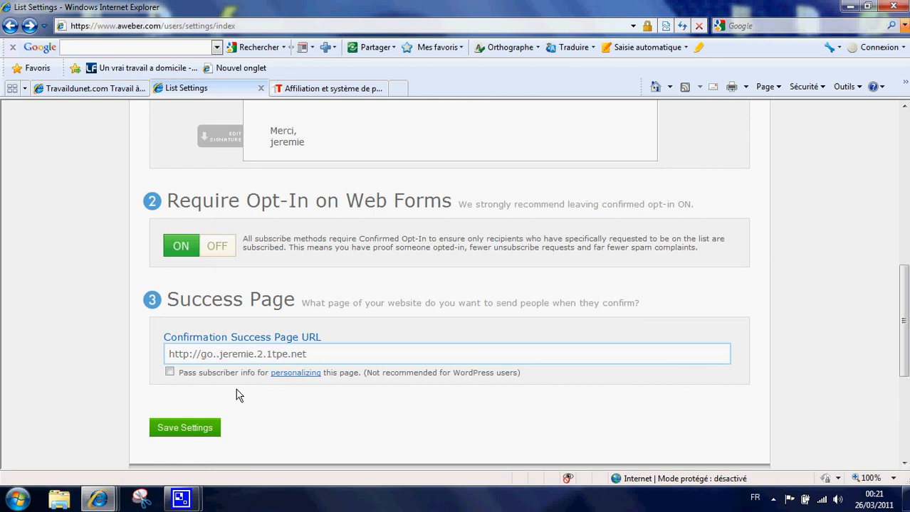
key(ctrl+z)
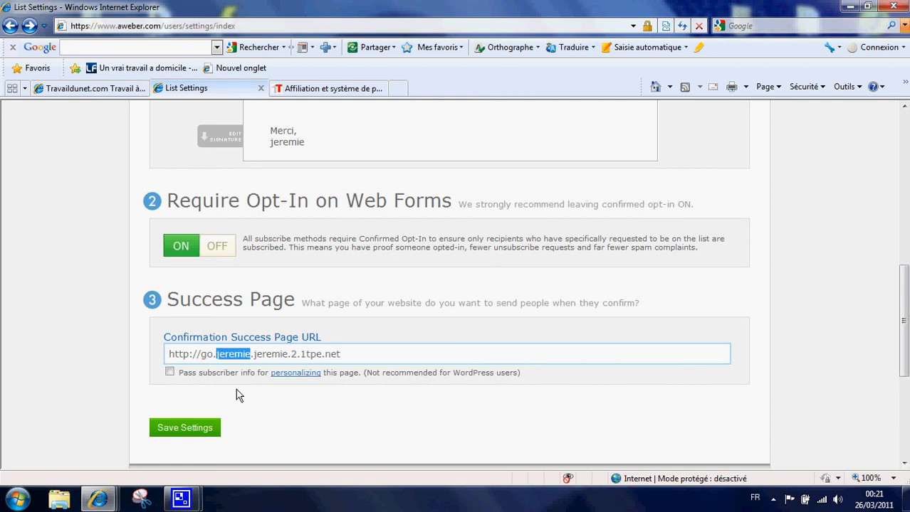
key(End)
Save the list settings and review the confirmation message, the opt-in requirement and the success page once more
click(204, 436)
scroll(384, 417, up, 1)
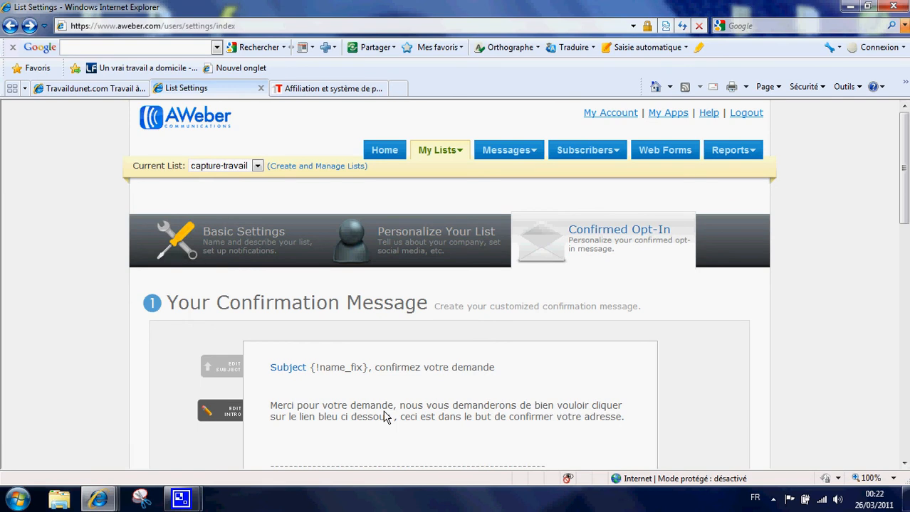
scroll(314, 379, down, 3)
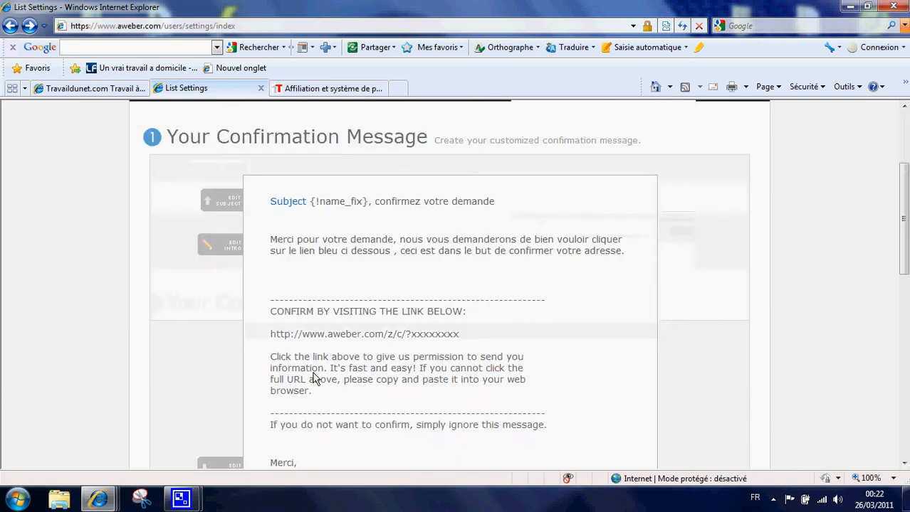
scroll(314, 379, down, 3)
scroll(290, 296, up, 3)
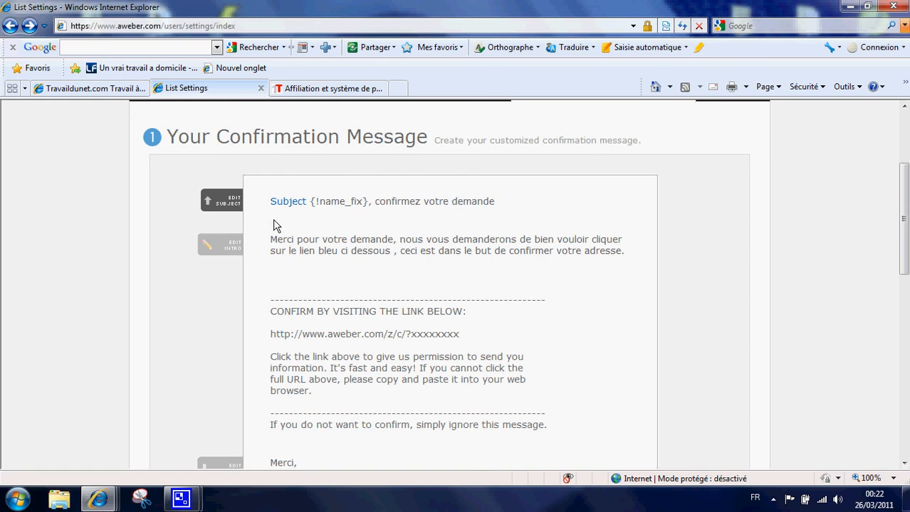
scroll(276, 225, down, 1)
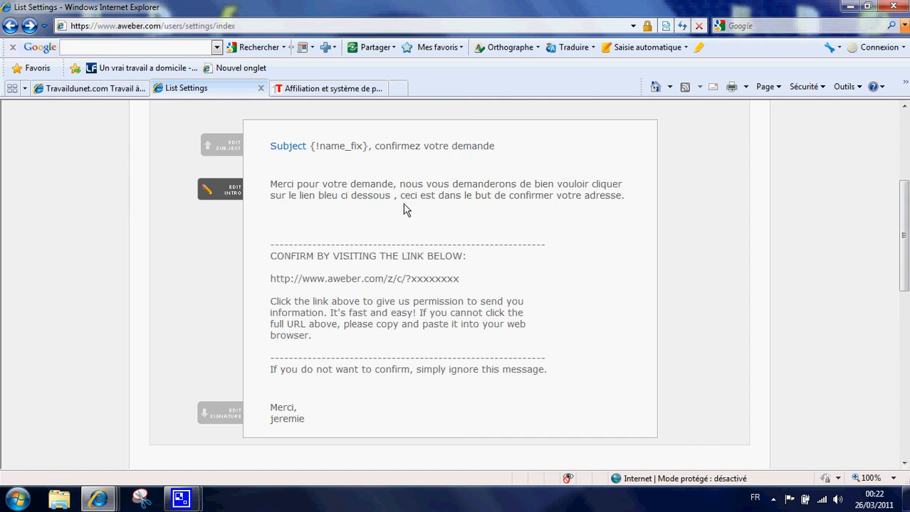
scroll(263, 342, down, 5)
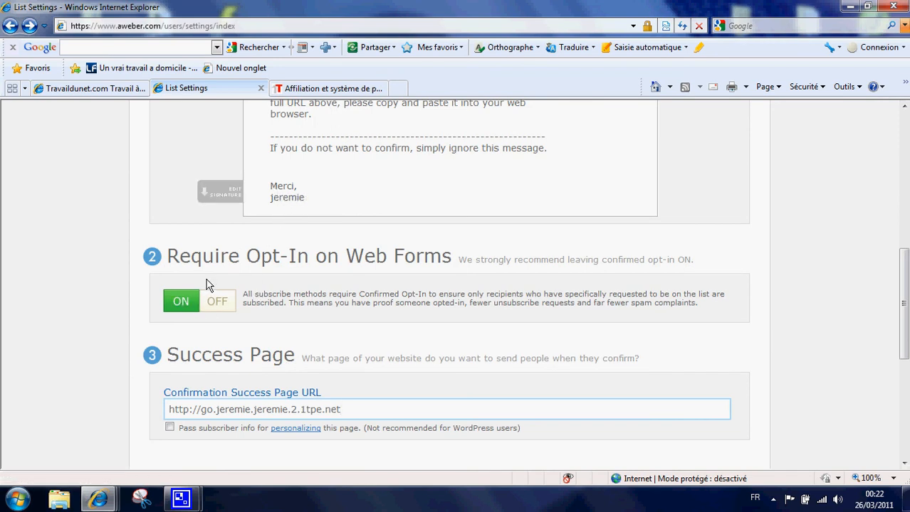
scroll(211, 284, down, 1)
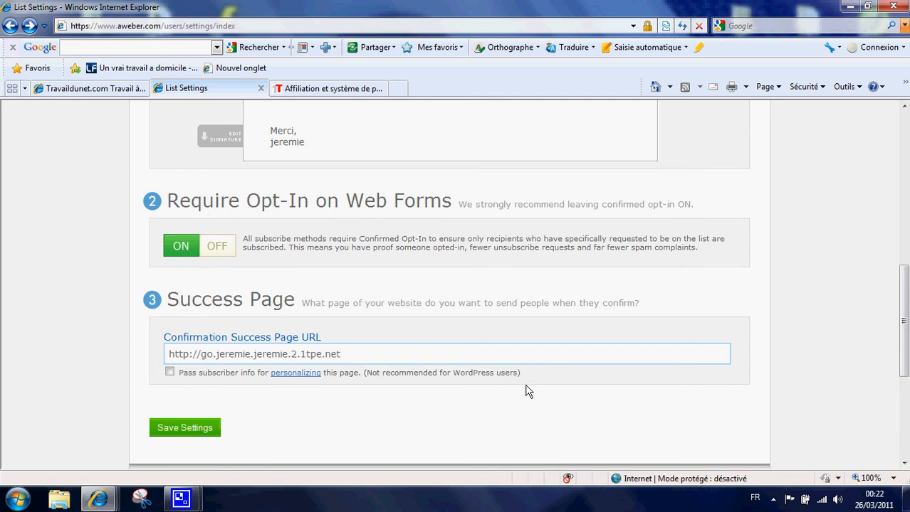
Open the Follow Up Messages of the capture-travail list
scroll(511, 402, up, 10)
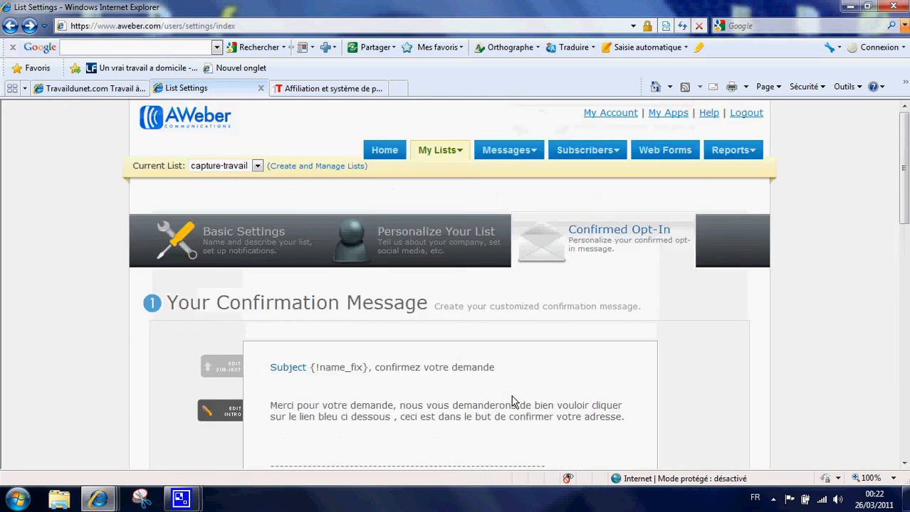
mouse_move(532, 153)
click(524, 177)
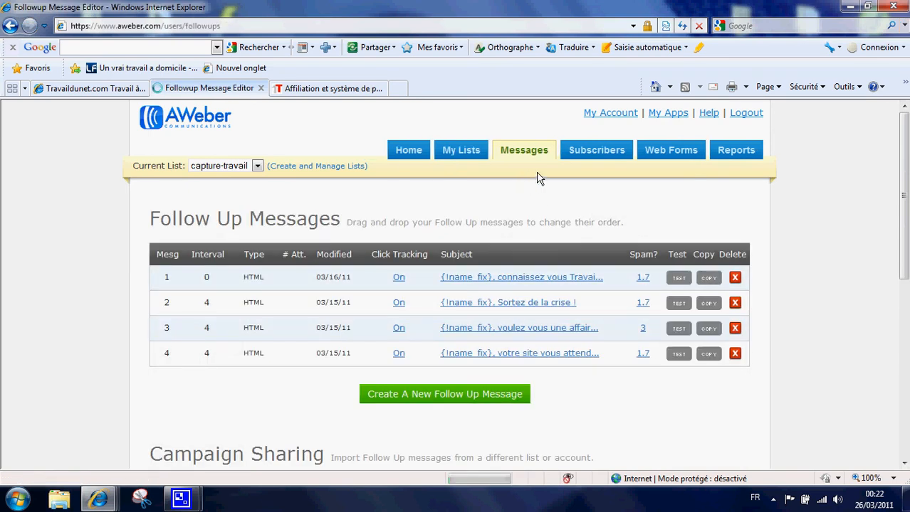
Switch to the desktop's PACK FORMATION BLOG folder and open the "Emails de relance" folder inside pack-travaildunet
click(64, 501)
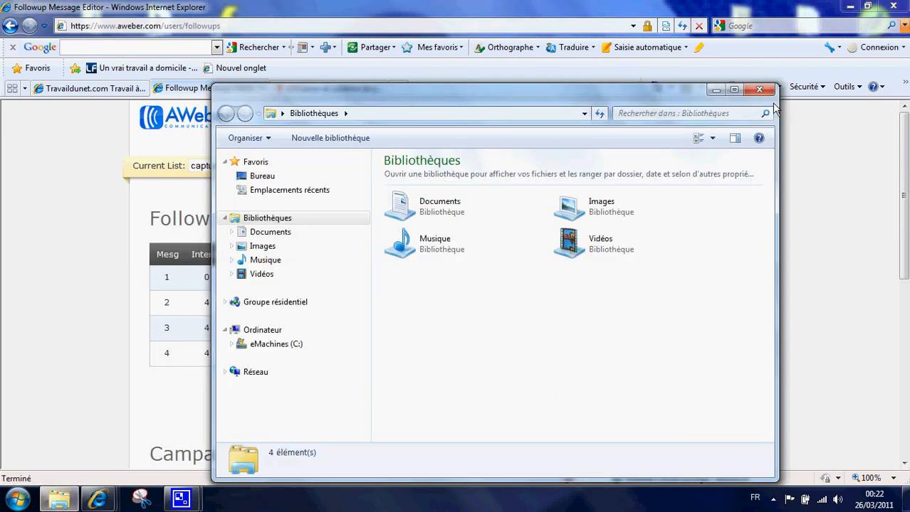
click(758, 89)
click(850, 6)
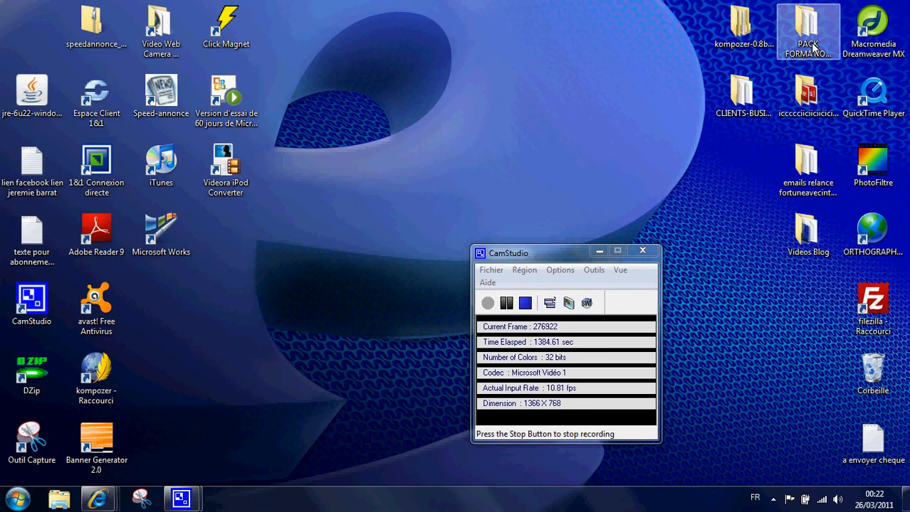
double_click(811, 43)
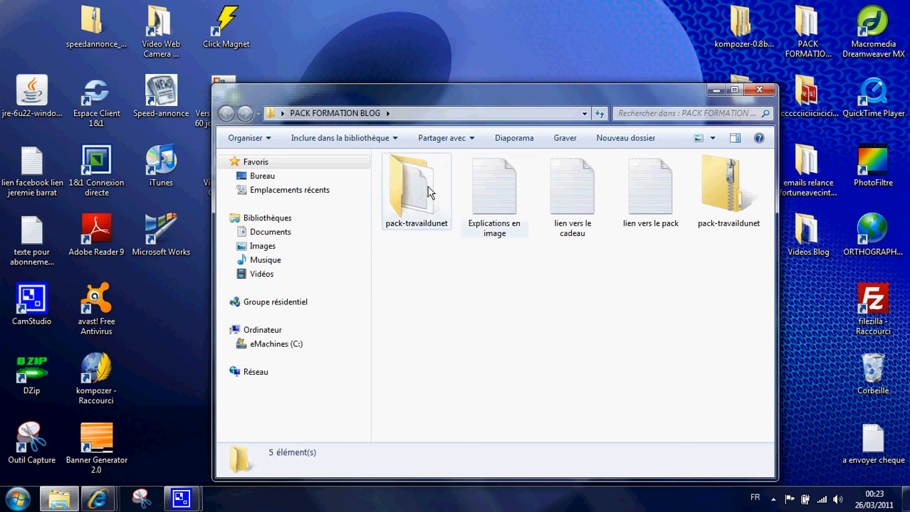
mouse_move(432, 179)
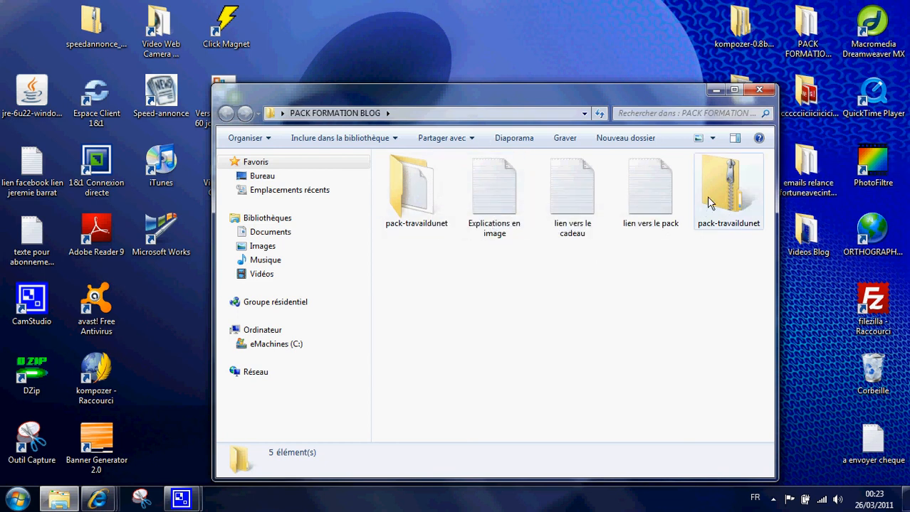
mouse_move(712, 211)
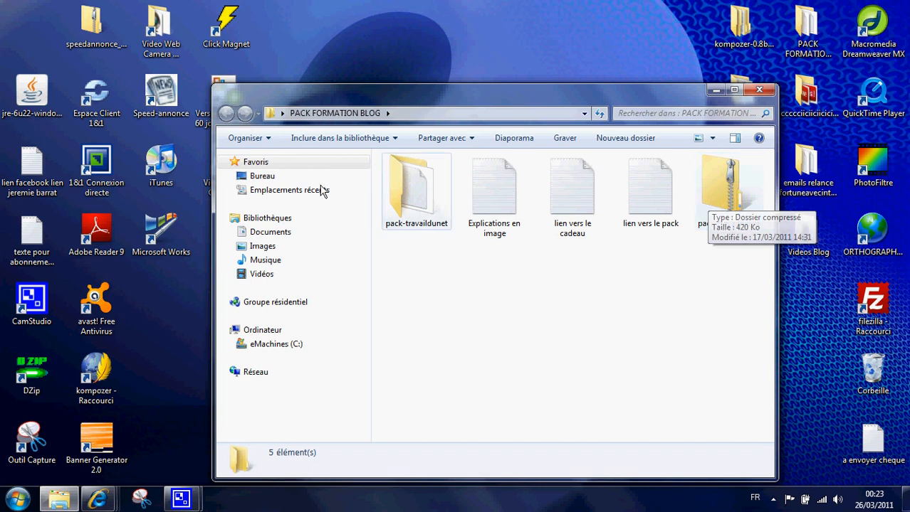
mouse_move(413, 192)
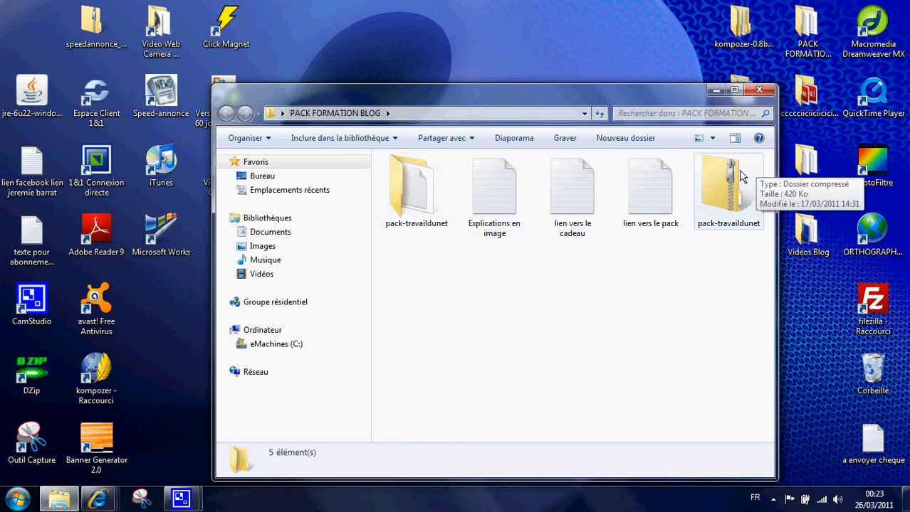
double_click(419, 197)
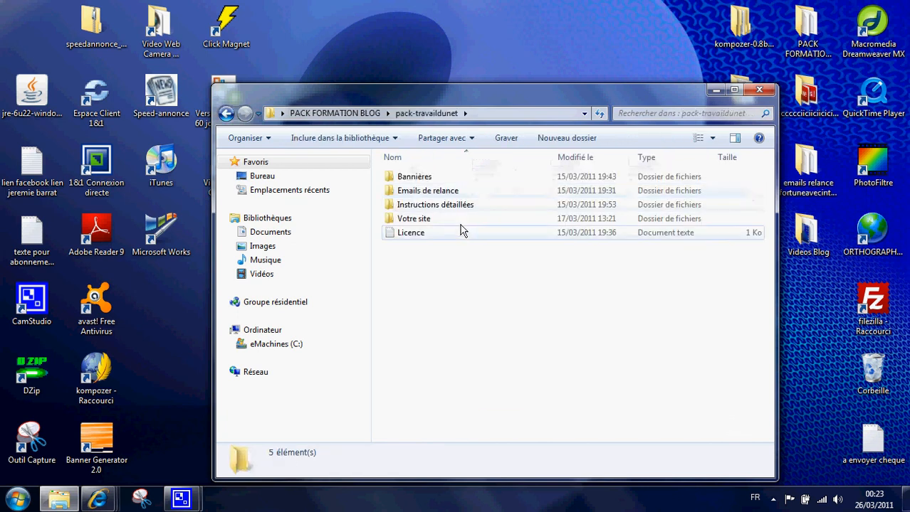
click(425, 193)
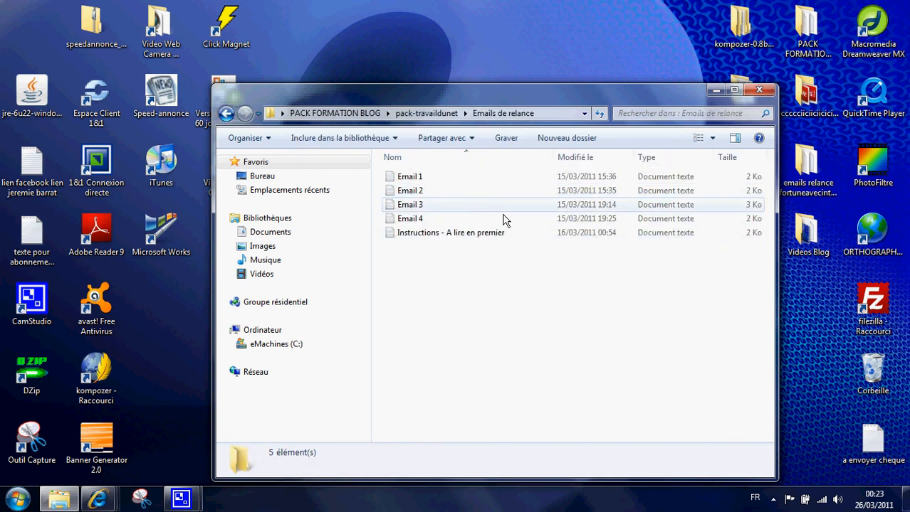
Open the Email 1 text file and copy its subject "{!name_fix}, connaissez vous Travaildunet.com ?"
double_click(413, 178)
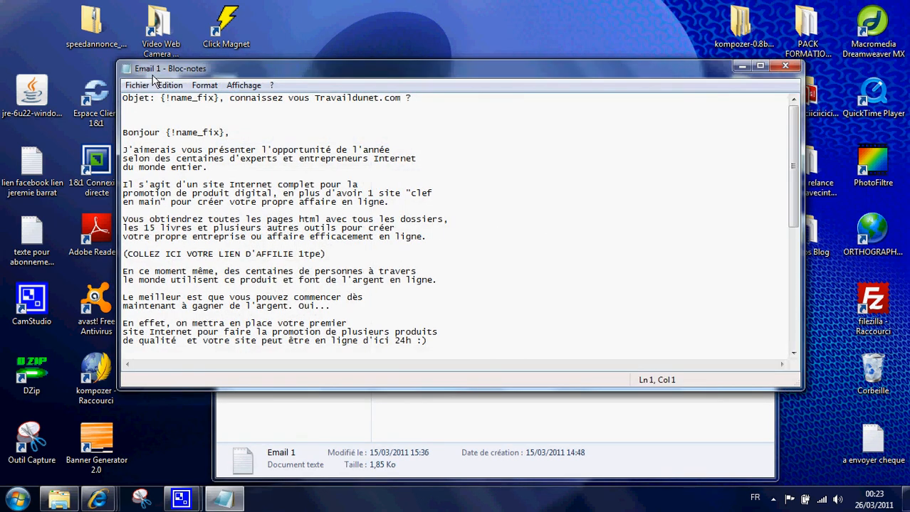
drag(123, 132, 286, 272)
right_click(226, 224)
drag(219, 185, 221, 176)
click(149, 98)
click(162, 99)
drag(163, 101, 425, 101)
right_click(388, 100)
click(420, 144)
Switch back to the browser, glance at the 1TPE page and return to the AWeber Follow Up Messages
mouse_move(96, 500)
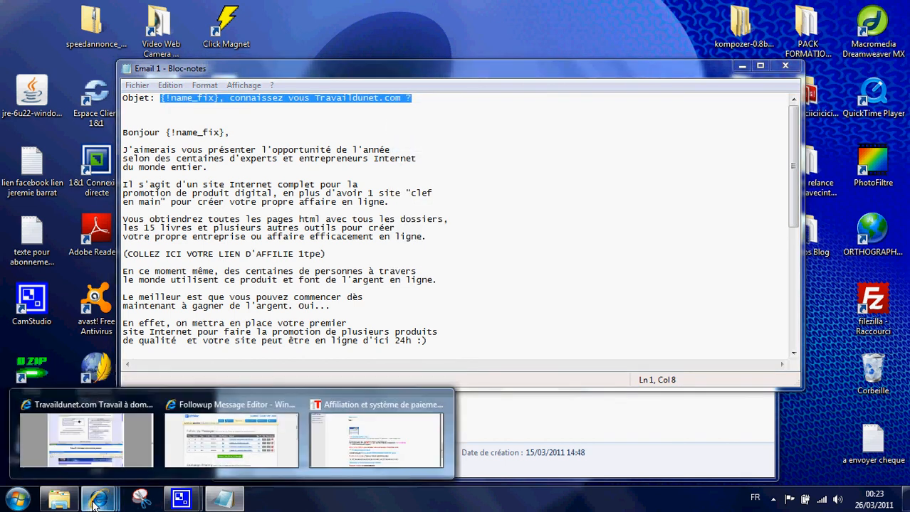
click(276, 442)
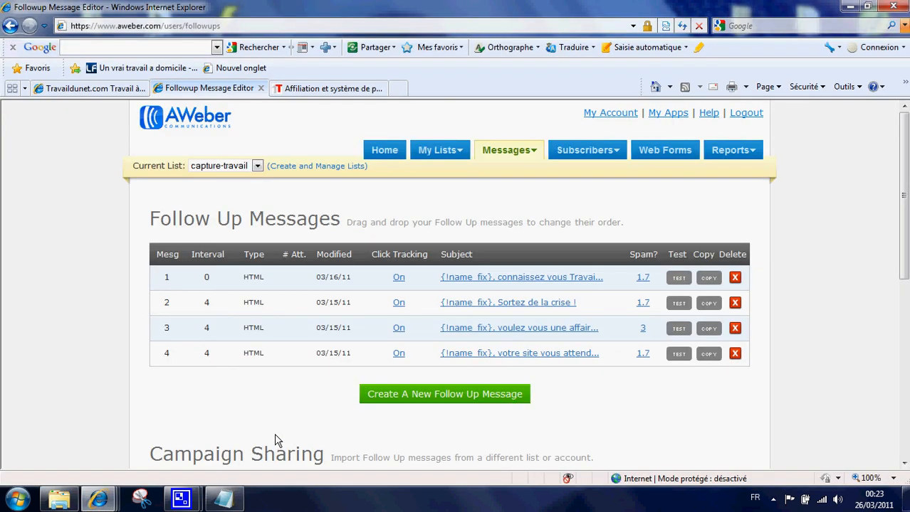
mouse_move(100, 500)
click(341, 427)
click(193, 88)
Bring up the folder window again and browse to the "Votre site" folder inside pack-travaildunet
click(73, 504)
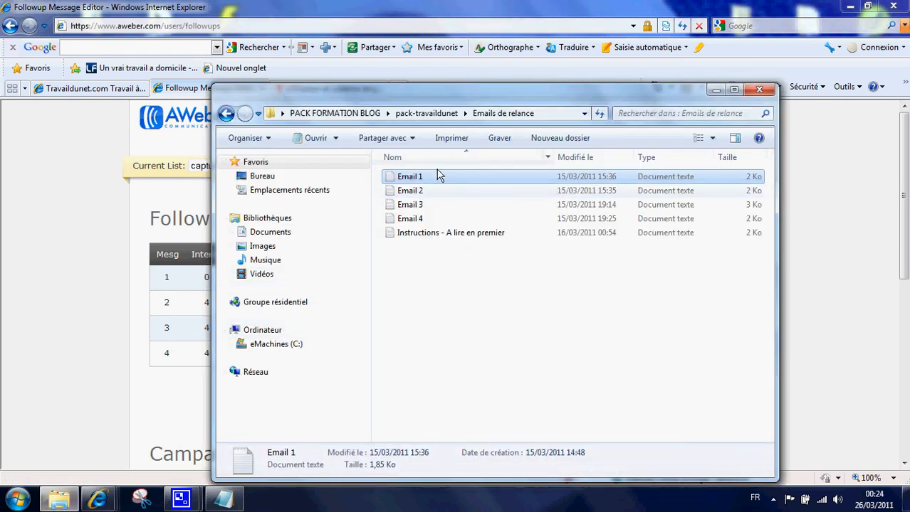
click(227, 115)
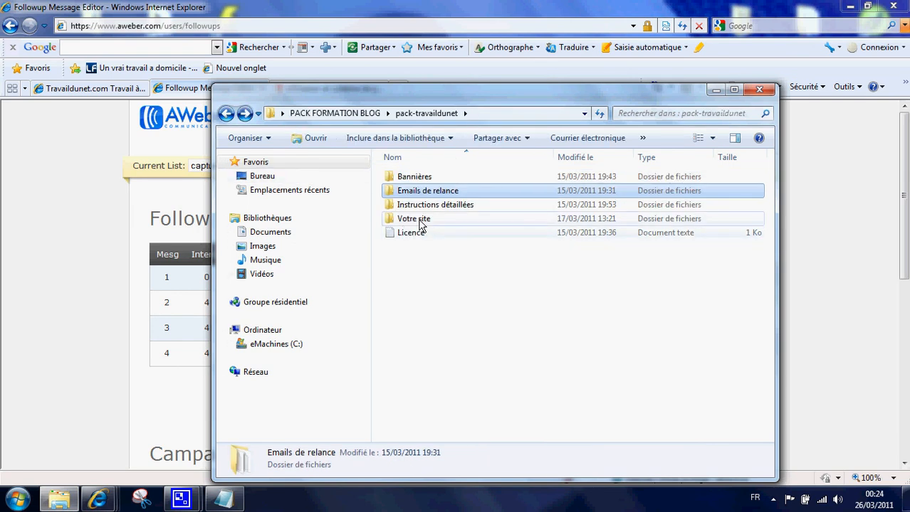
click(225, 115)
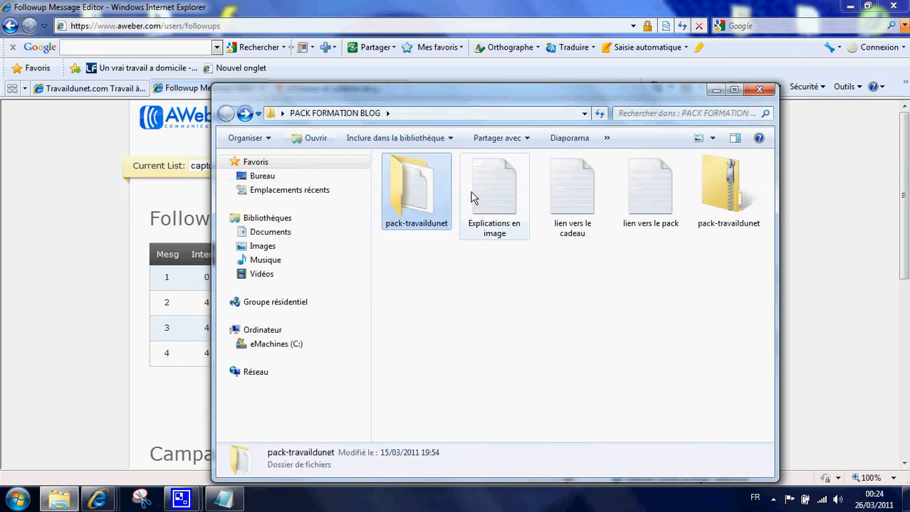
double_click(411, 198)
double_click(420, 220)
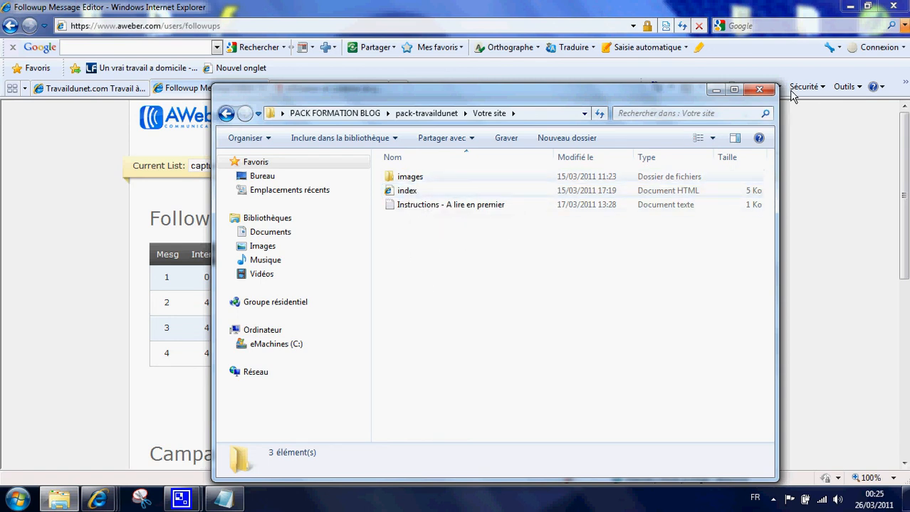
Close the folder window and minimize both the browser and the Email 1 file to reveal the desktop
click(761, 90)
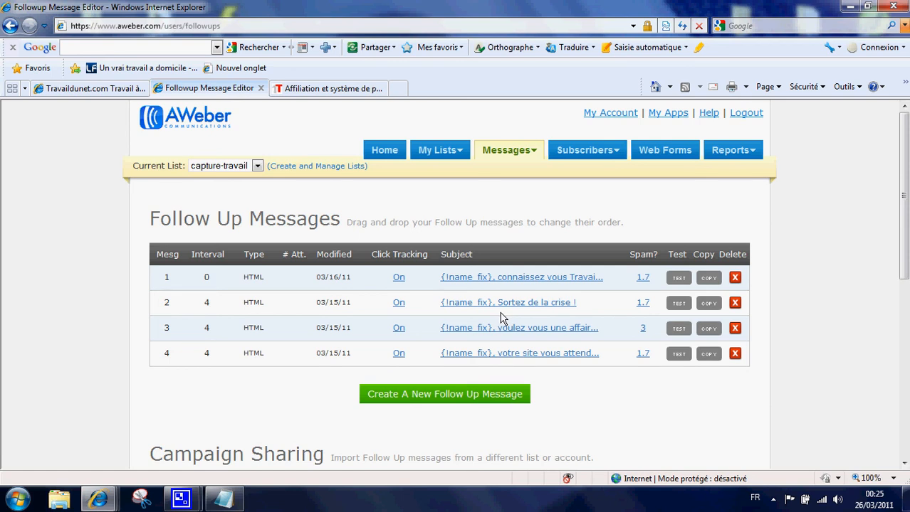
click(851, 10)
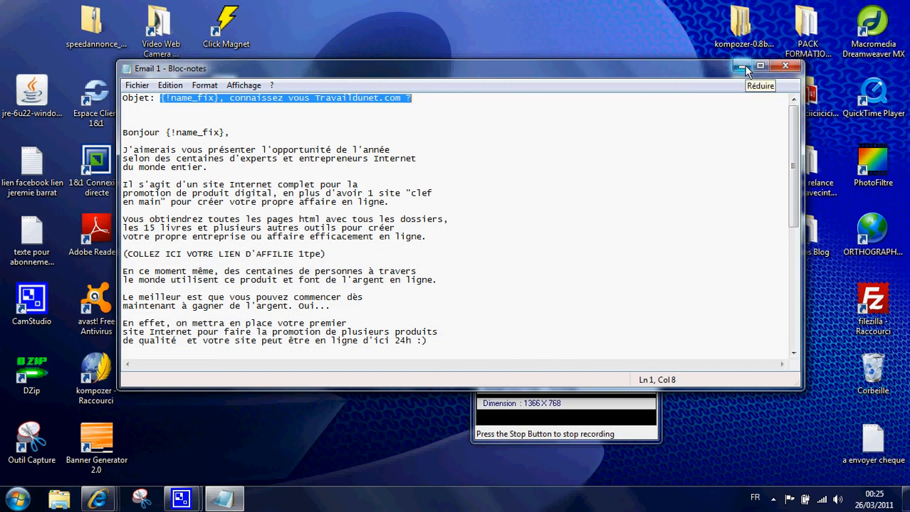
click(742, 67)
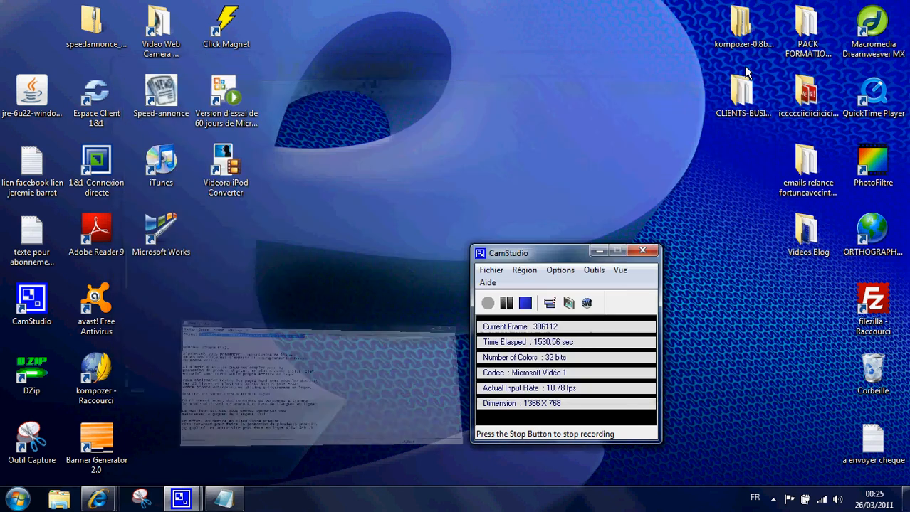